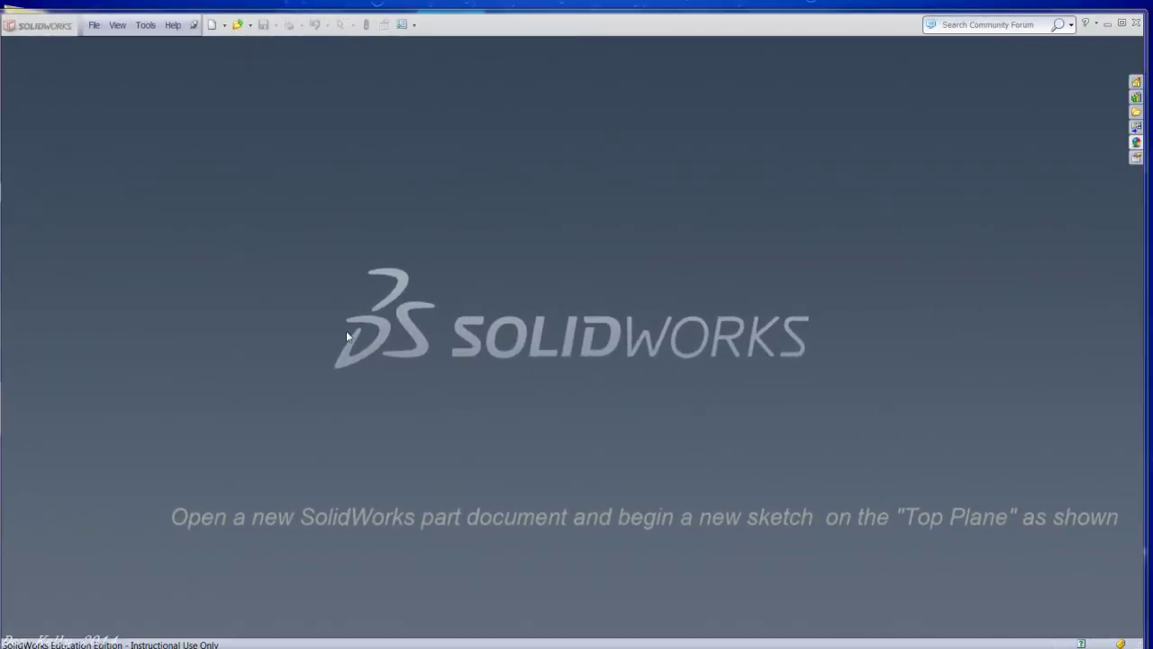
# Step: Create a new blank part document, Part6
pyautogui.click(211, 24)
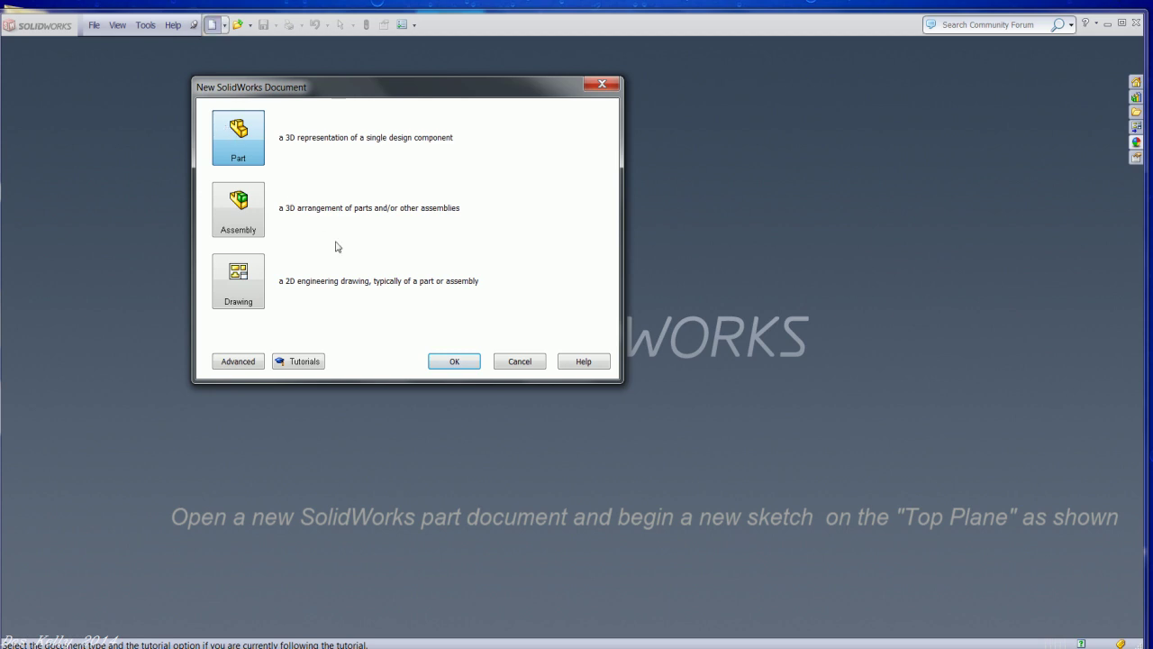
pyautogui.click(435, 361)
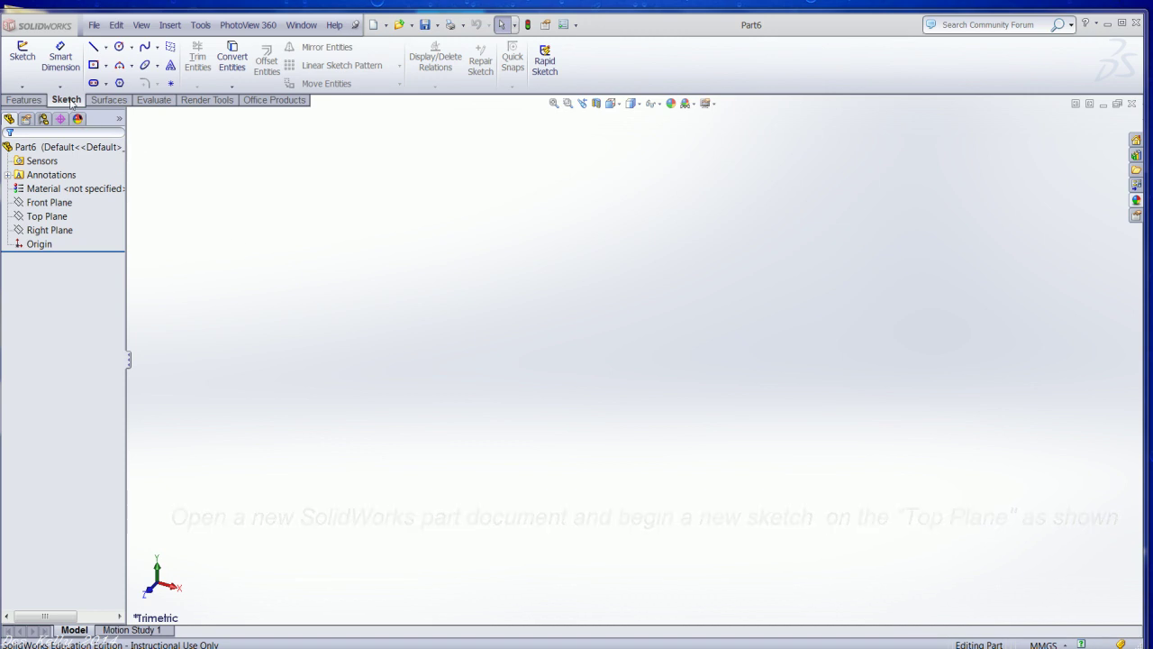
# Step: On the Top Plane, viewed normal-to, draw a centre rectangle from the origin, about 220 by 176 mm
pyautogui.click(67, 100)
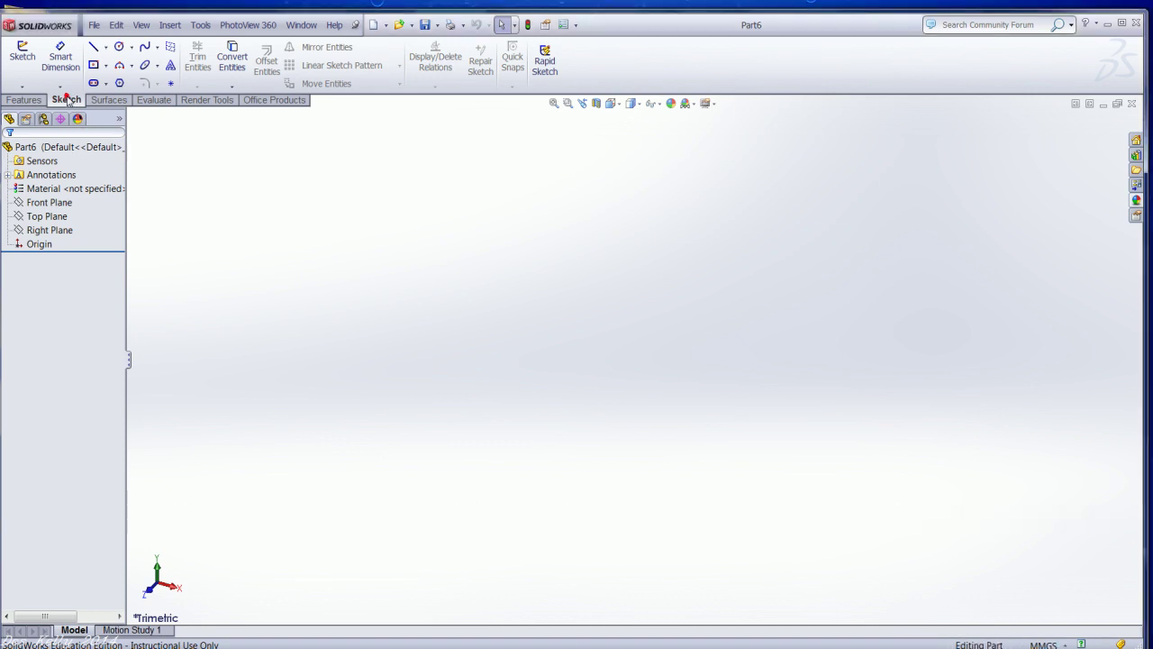
pyautogui.click(107, 65)
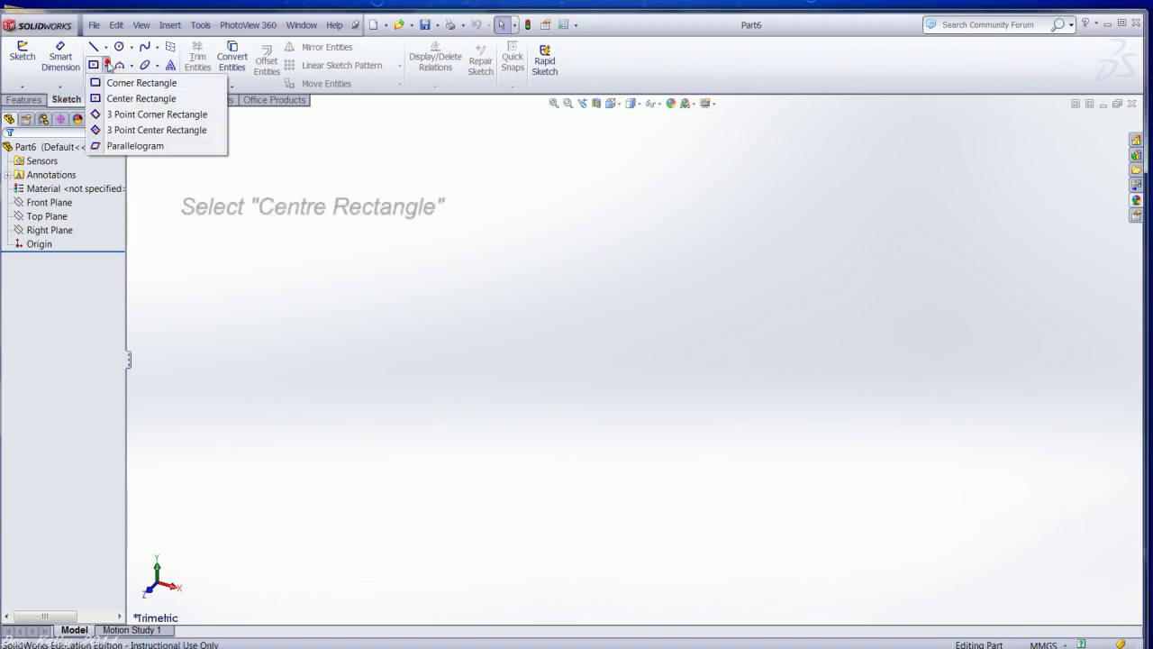
pyautogui.click(136, 101)
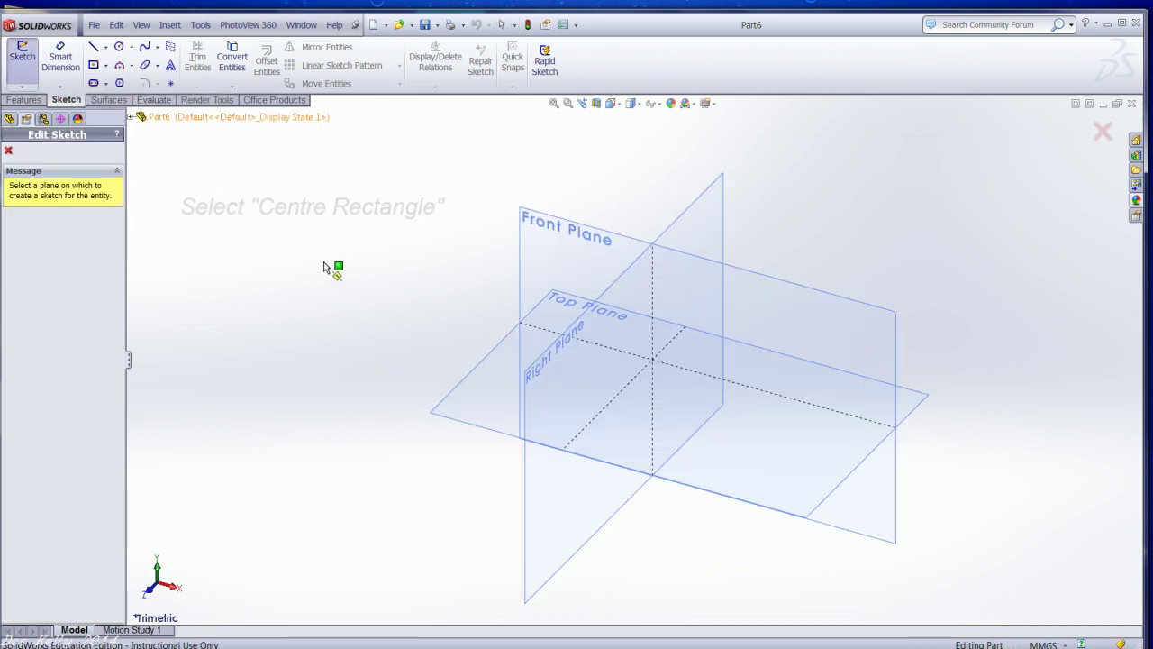
pyautogui.click(476, 370)
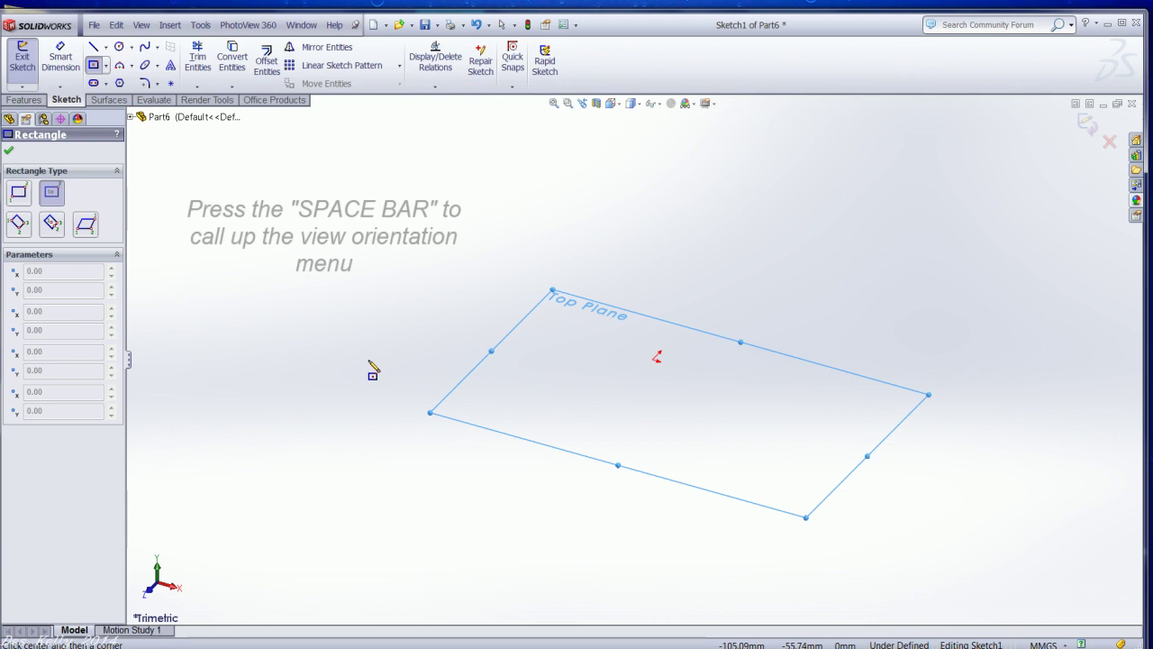
pyautogui.press('space')
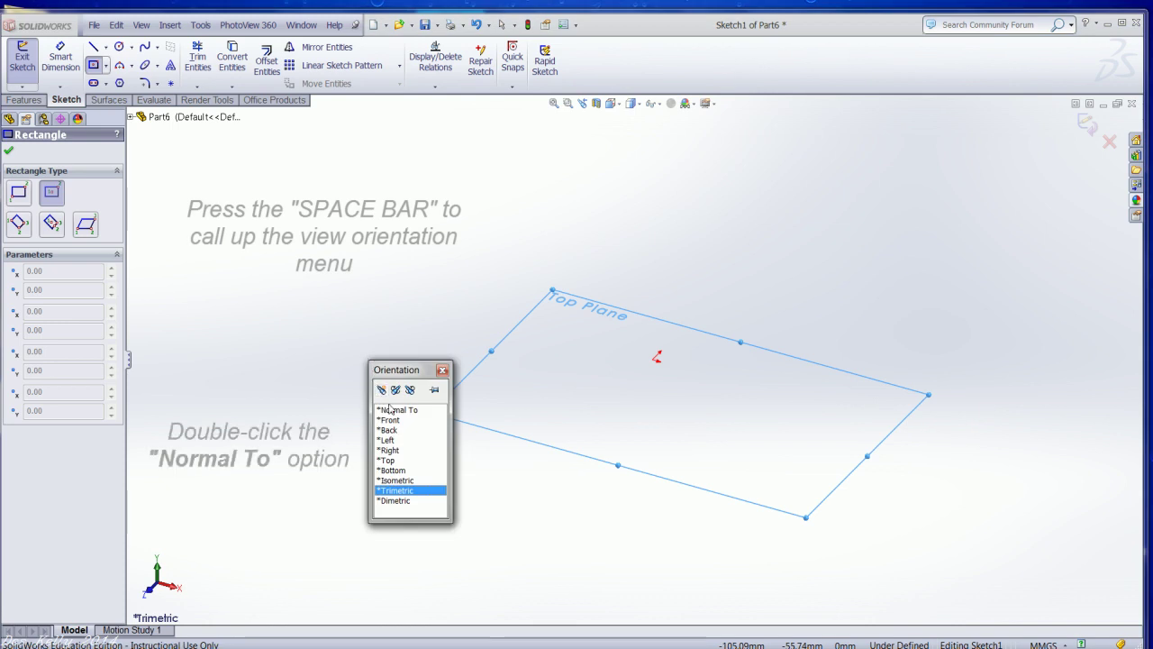
pyautogui.doubleClick(389, 410)
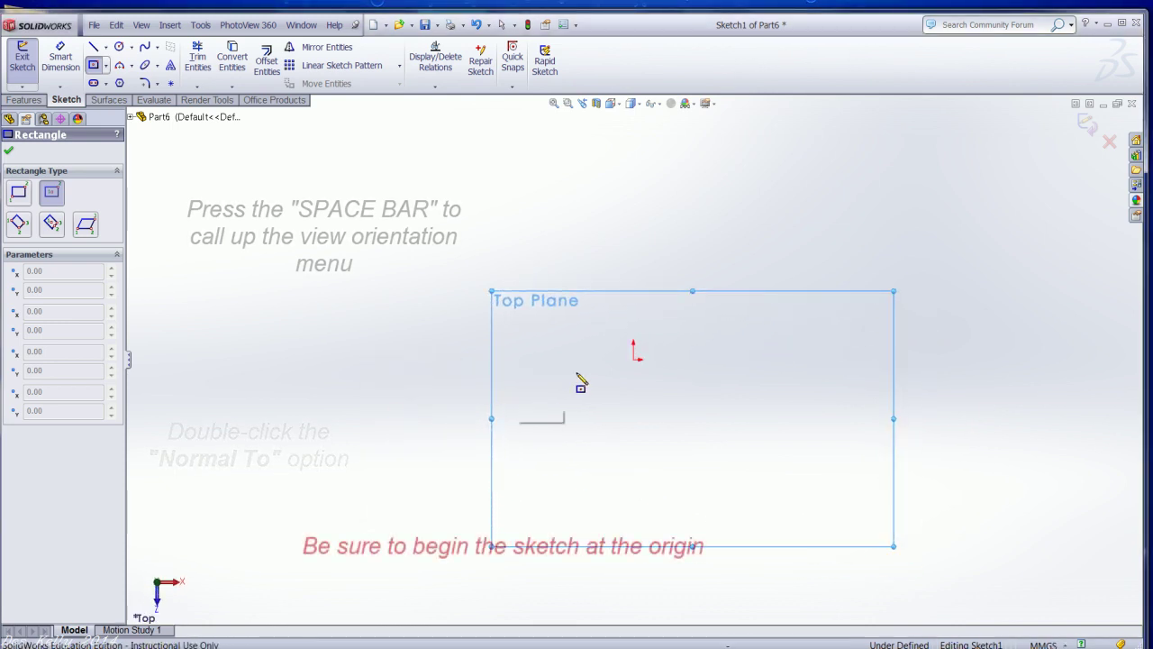
pyautogui.click(633, 358)
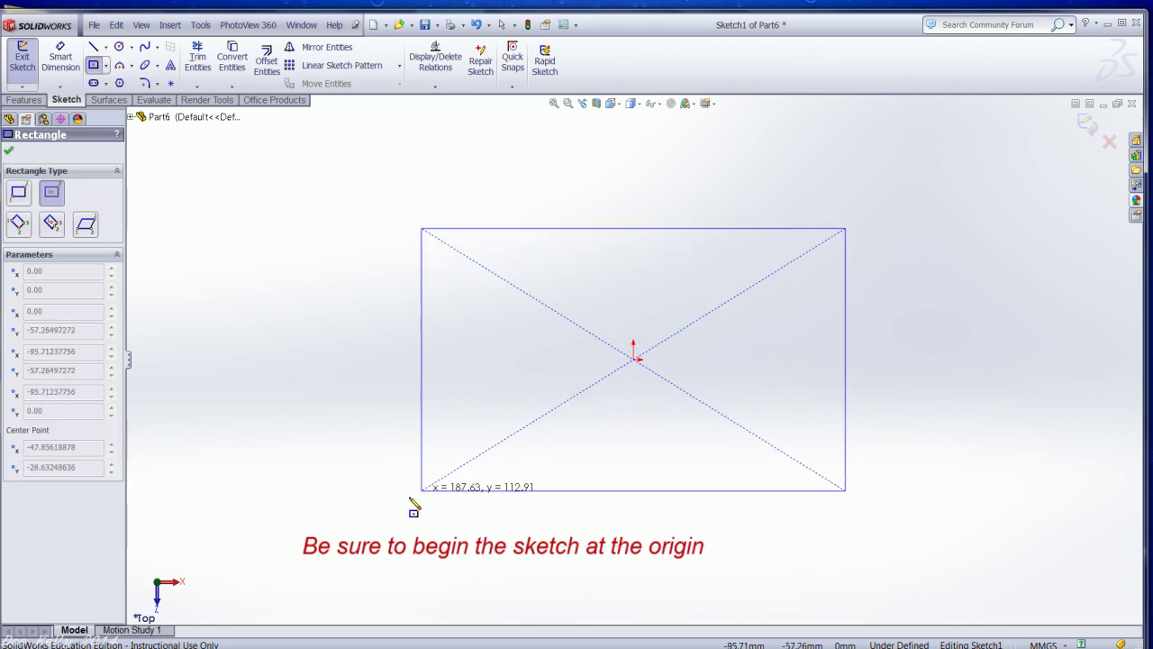
pyautogui.click(385, 563)
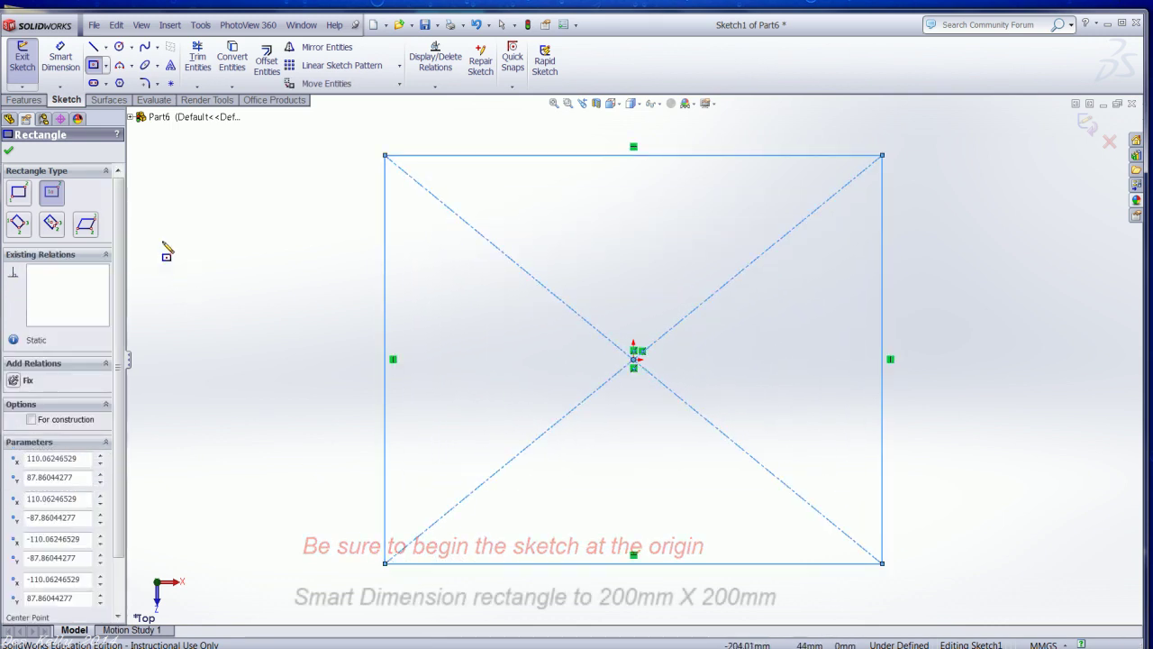
# Step: Dimension the rectangle's left edge to 200 mm and its top edge to 200 mm
pyautogui.click(60, 59)
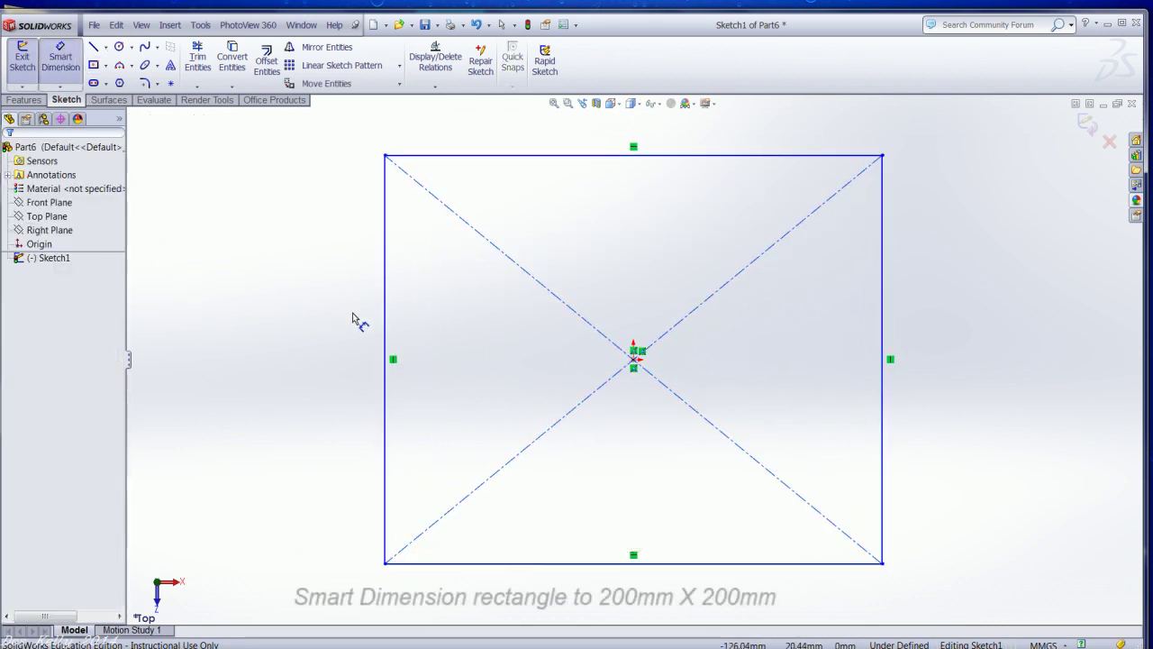
pyautogui.click(384, 312)
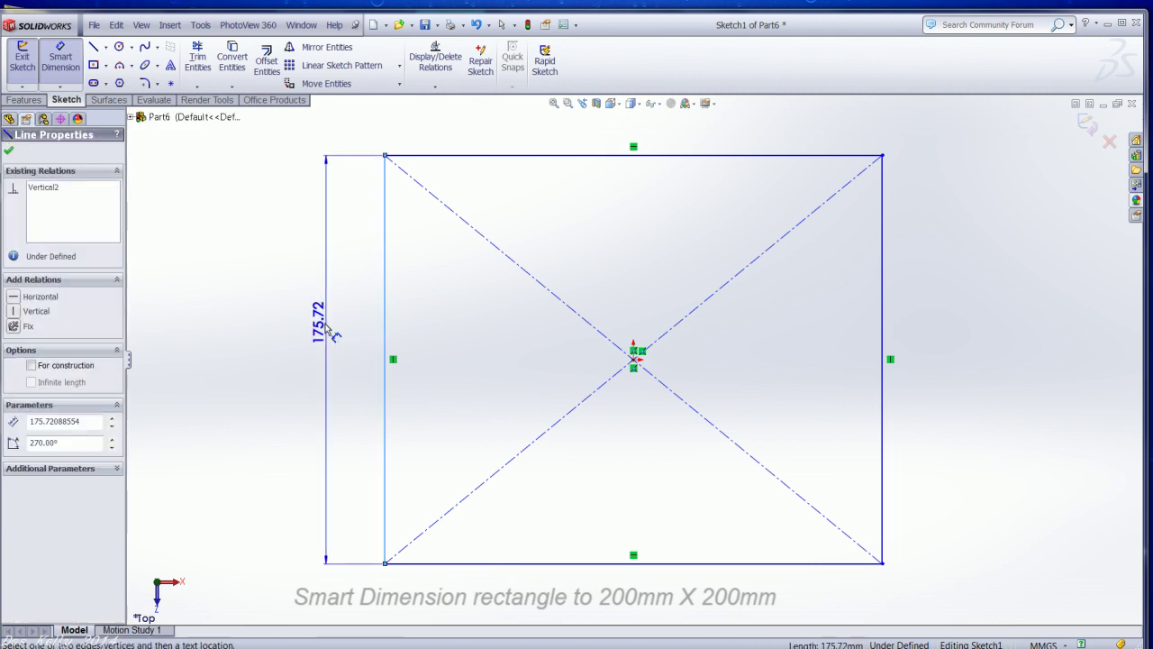
pyautogui.click(318, 329)
pyautogui.write('200')
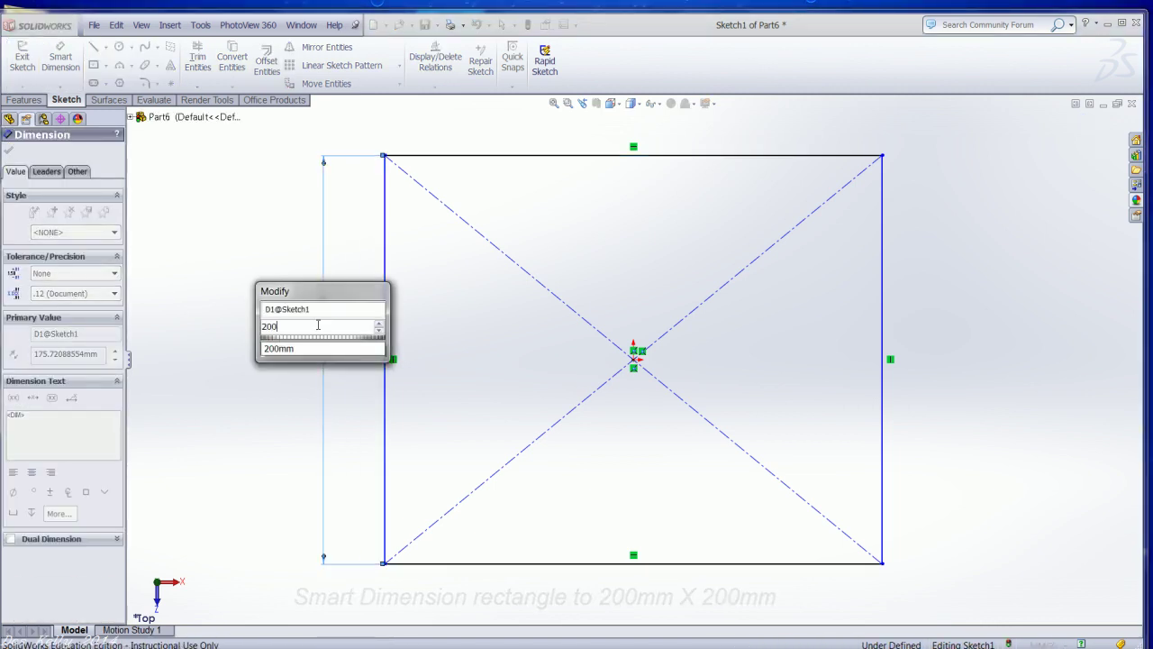
pyautogui.press('Return')
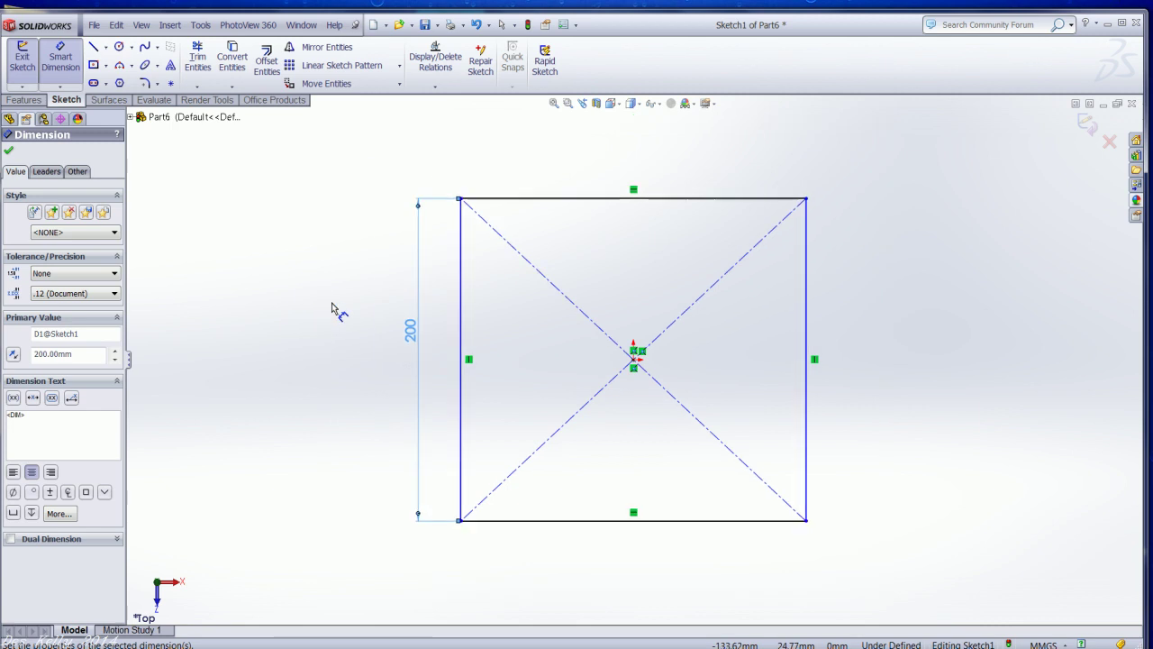
pyautogui.click(512, 198)
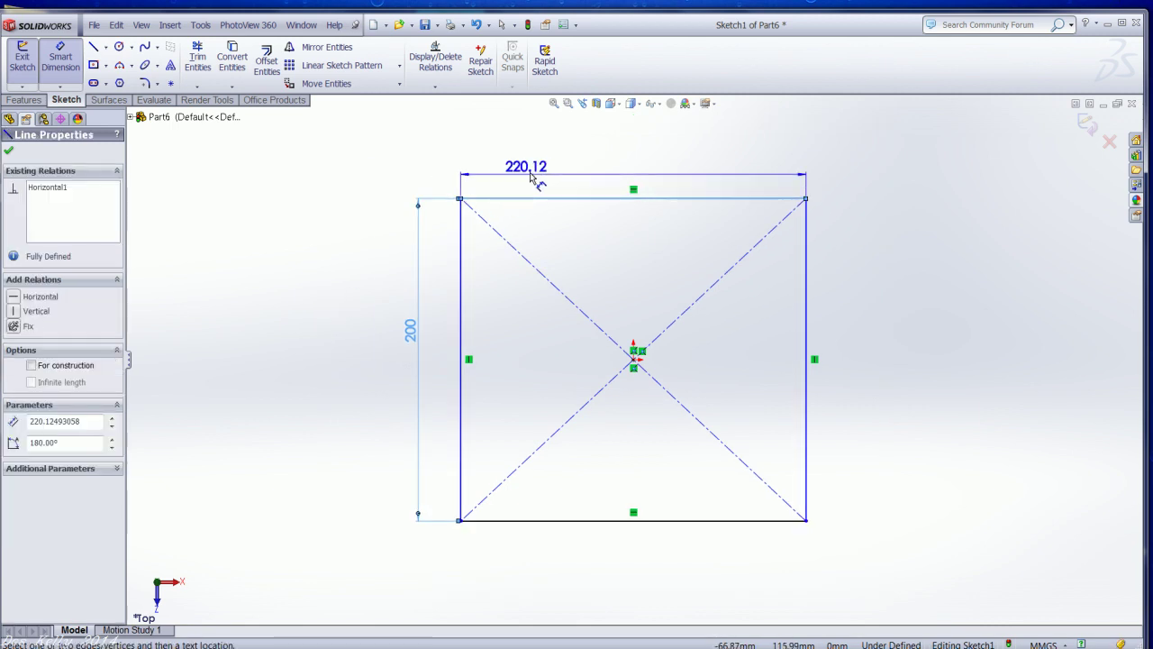
pyautogui.click(531, 174)
pyautogui.write('200')
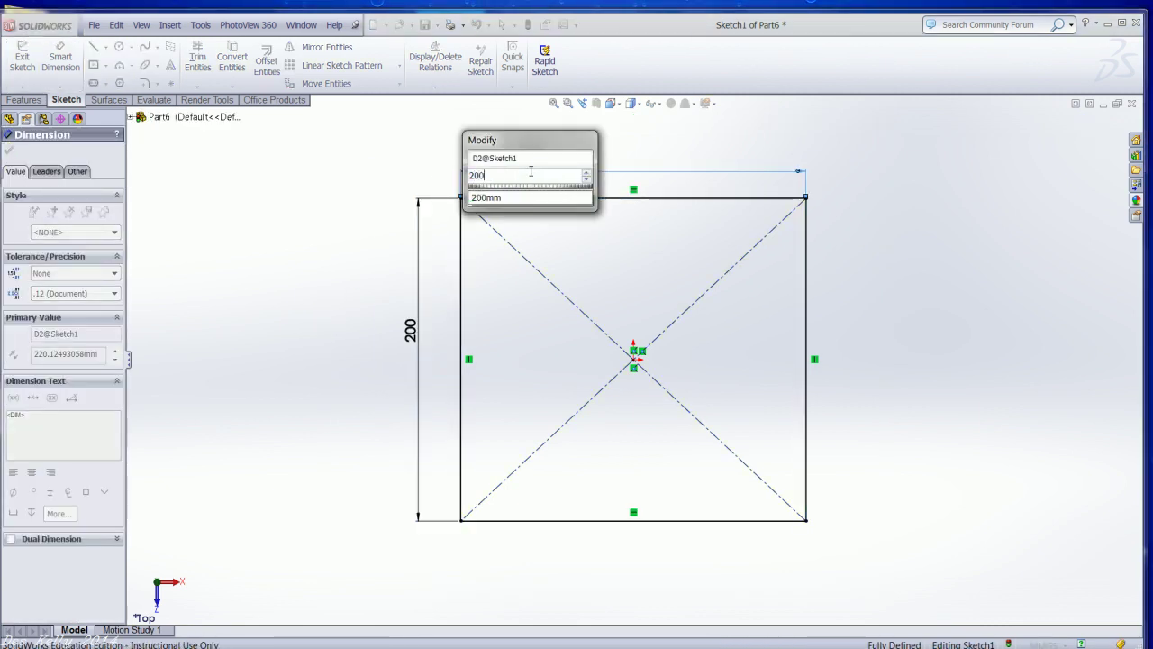
pyautogui.press('Return')
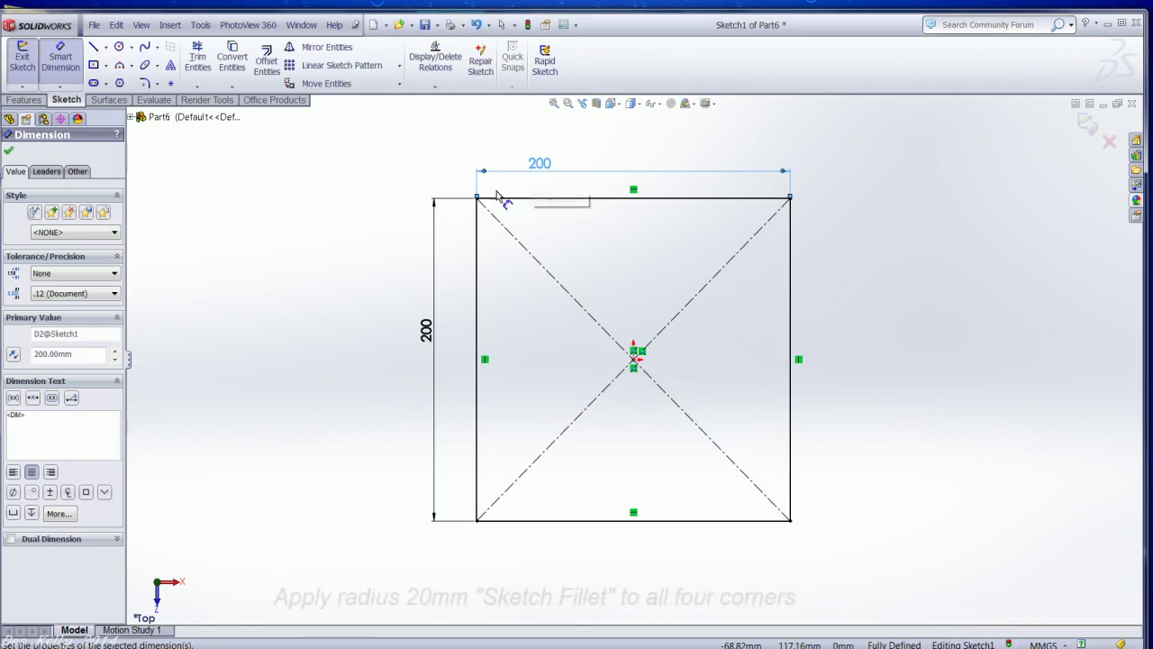
# Step: Fillet all four corners of the square at 20 mm radius and exit Sketch1
pyautogui.click(144, 84)
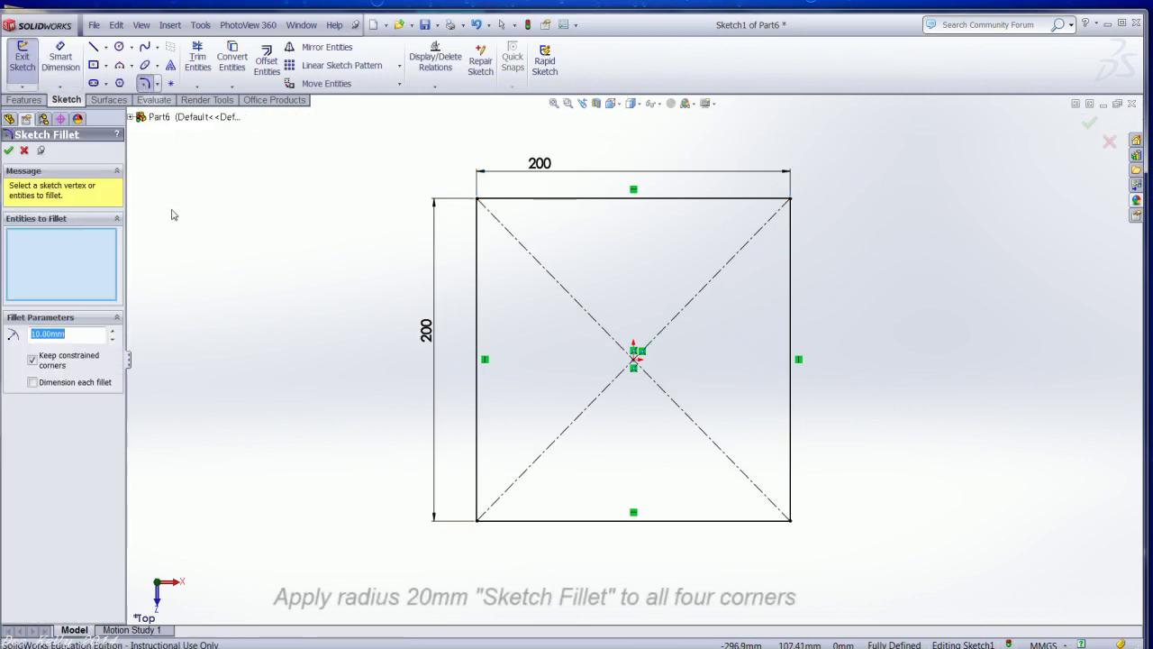
pyautogui.click(113, 332)
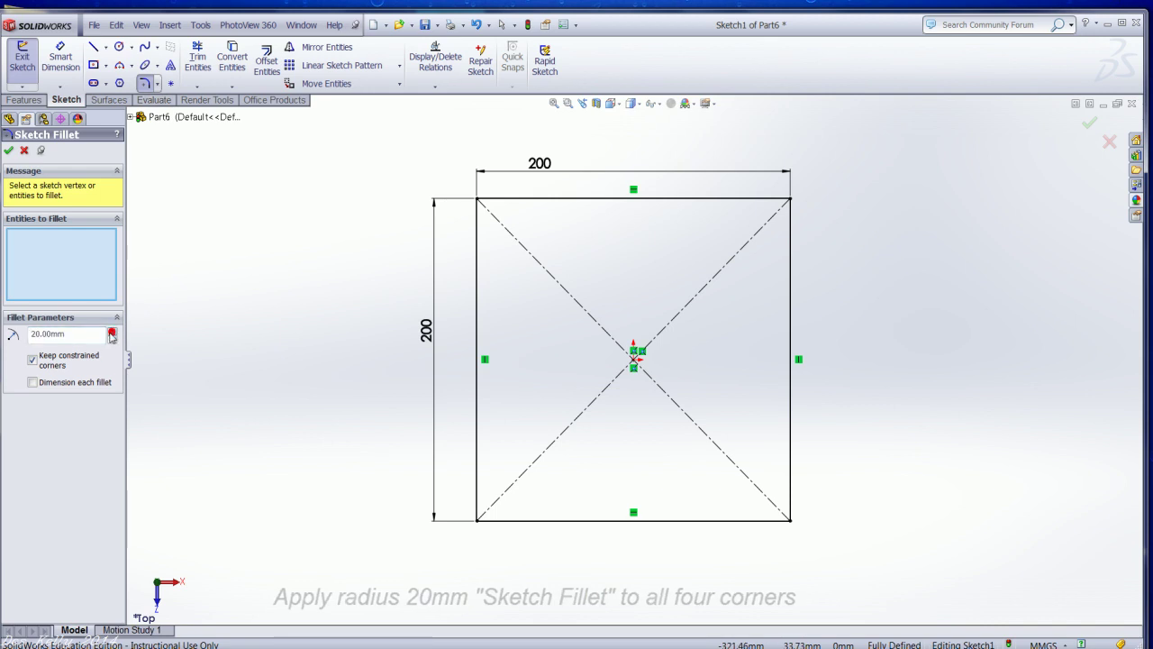
pyautogui.click(477, 199)
pyautogui.click(477, 520)
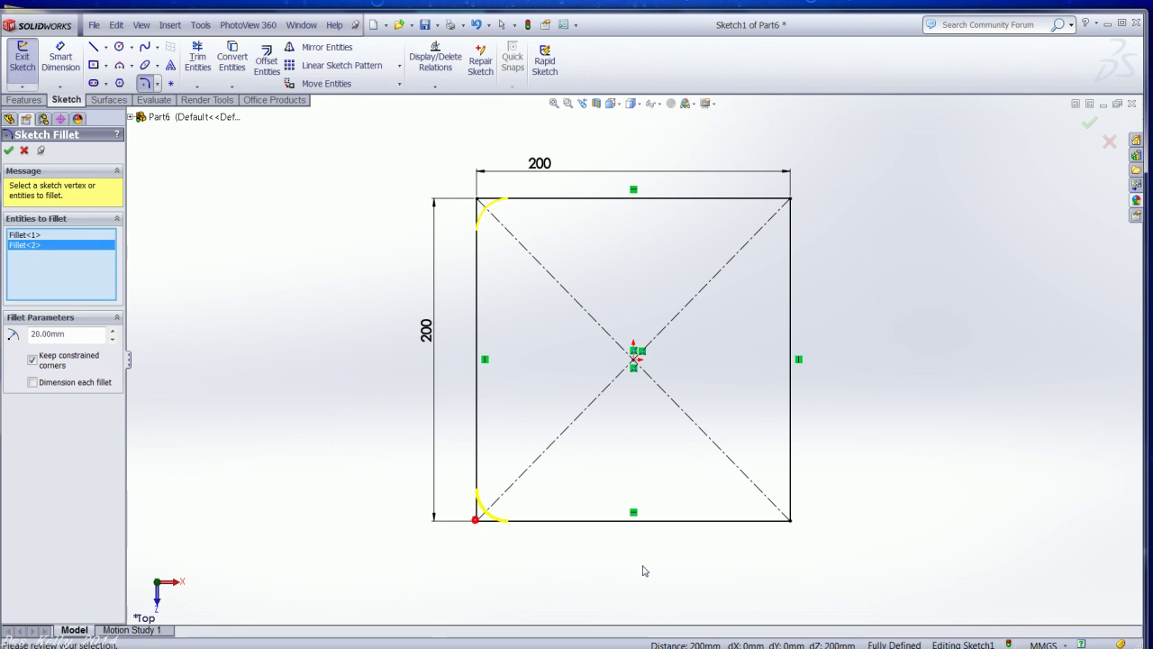
pyautogui.click(792, 523)
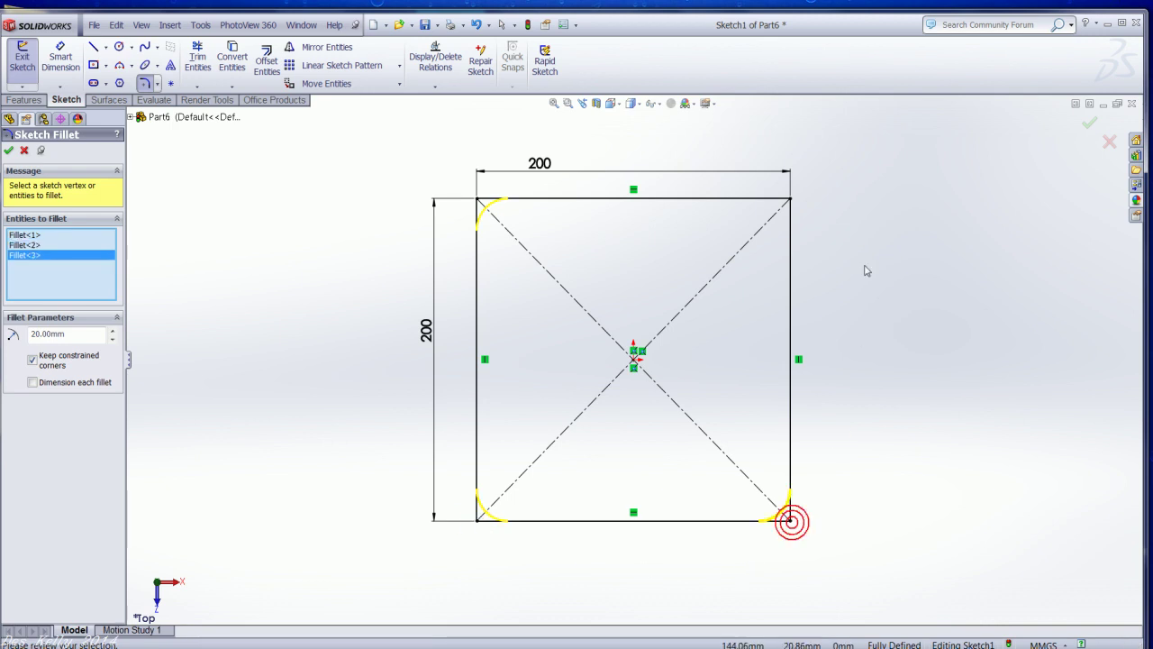
pyautogui.click(791, 199)
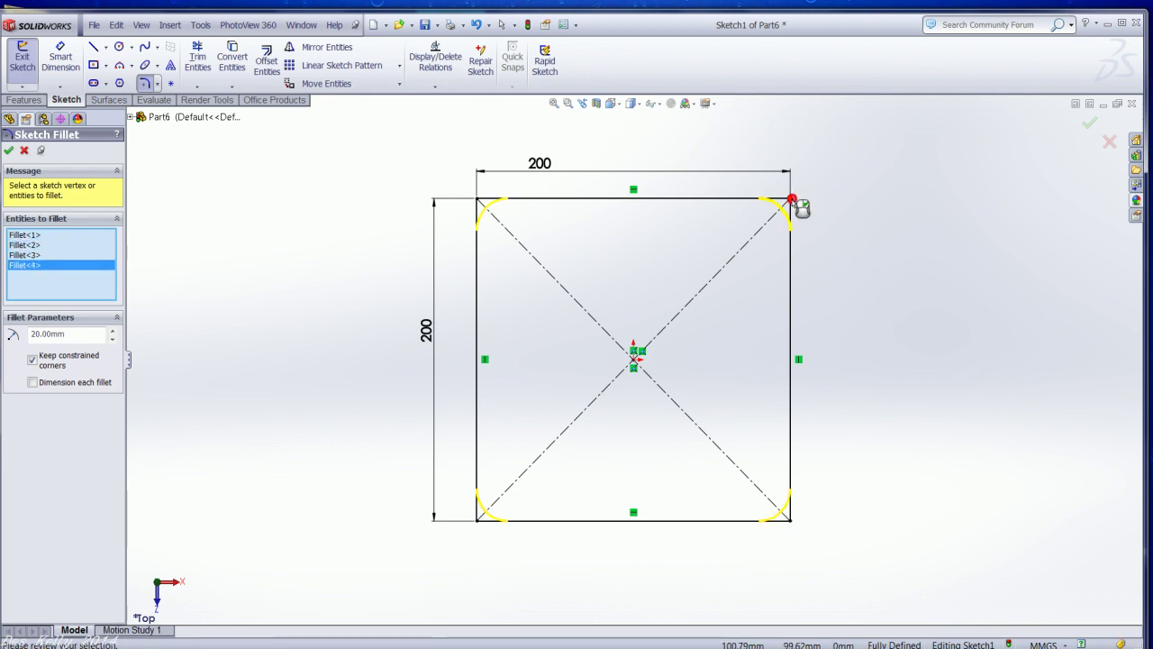
pyautogui.click(1089, 124)
pyautogui.click(1088, 126)
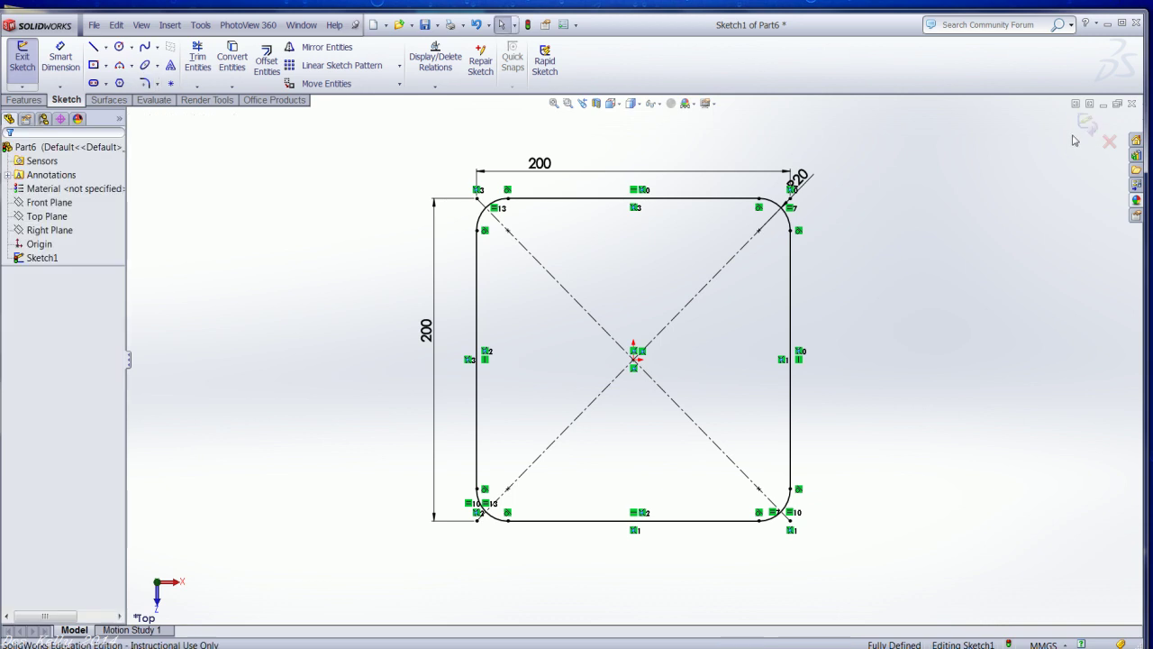
pyautogui.click(1088, 126)
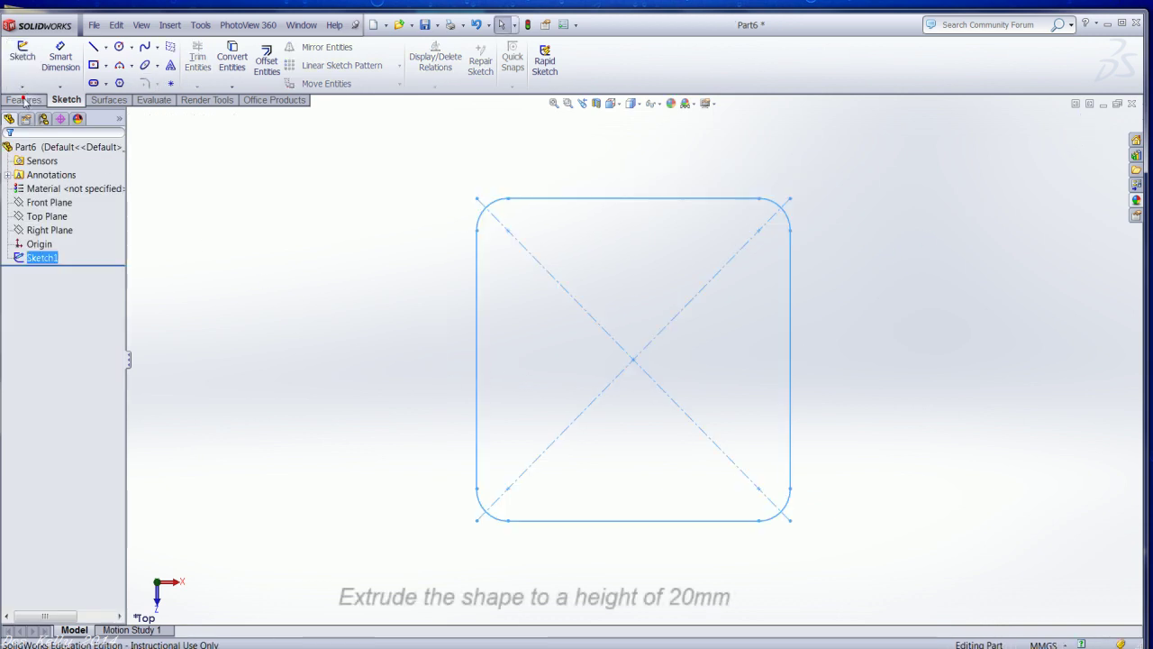
# Step: Extrude the rounded square 20 mm deep into a solid plate, Boss-Extrude1
pyautogui.click(24, 100)
pyautogui.click(18, 81)
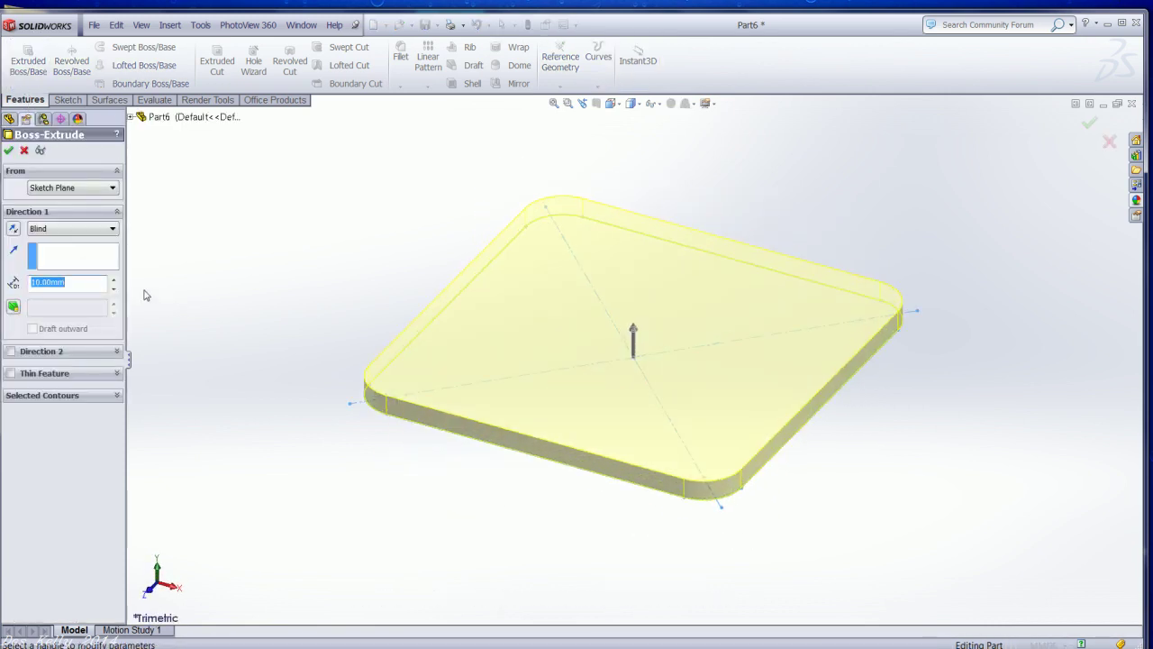
pyautogui.click(115, 280)
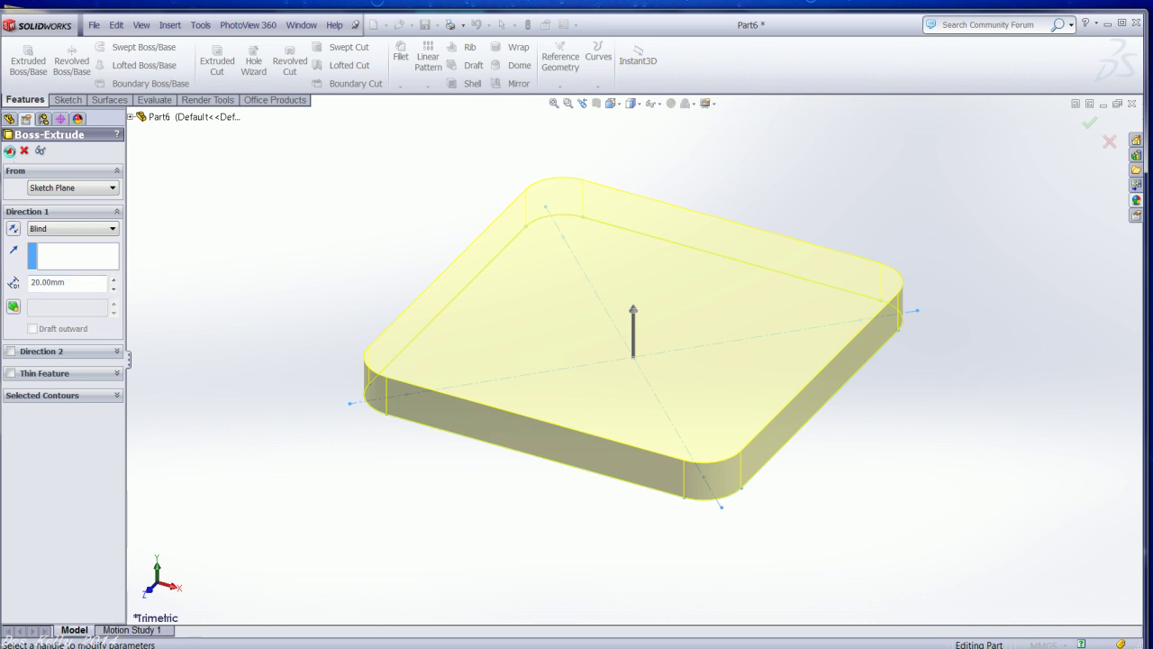
pyautogui.click(9, 150)
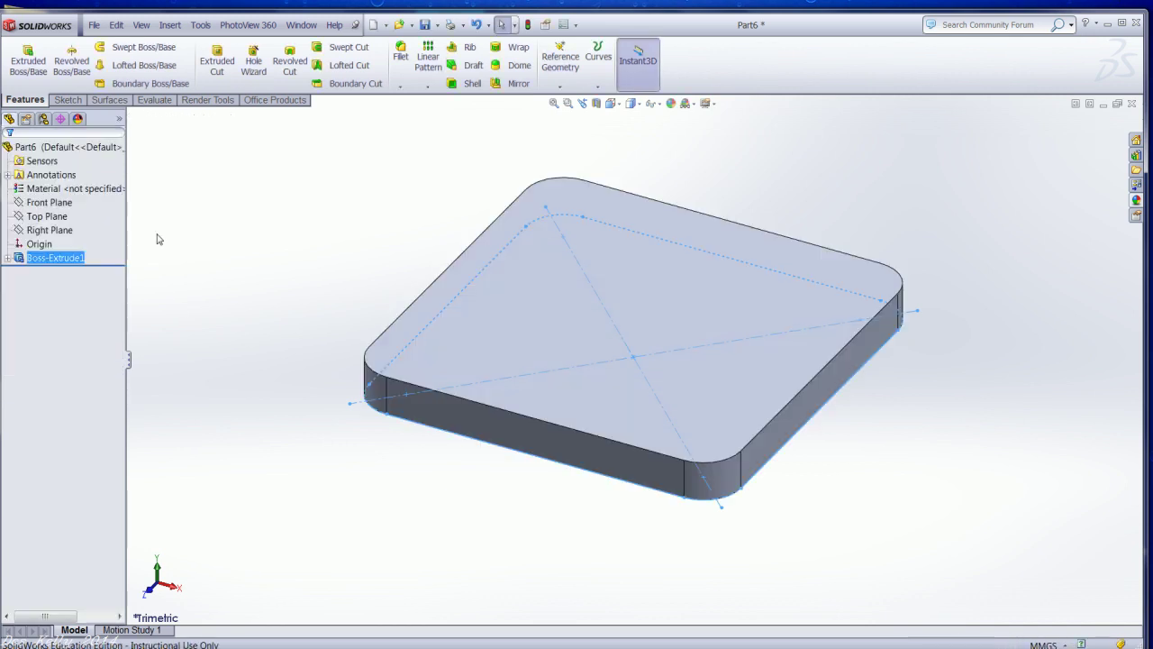
pyautogui.click(267, 280)
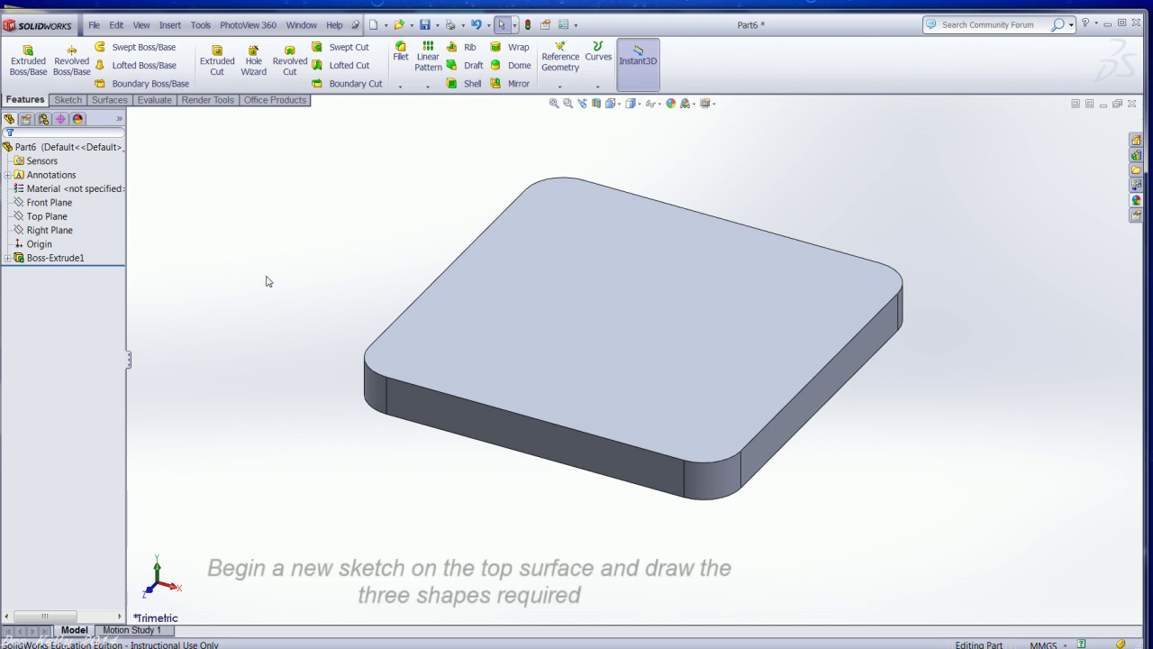
# Step: Start a sketch on the plate's top face, viewed normal-to, with a circle of about 20 radius near the top-right
pyautogui.click(75, 101)
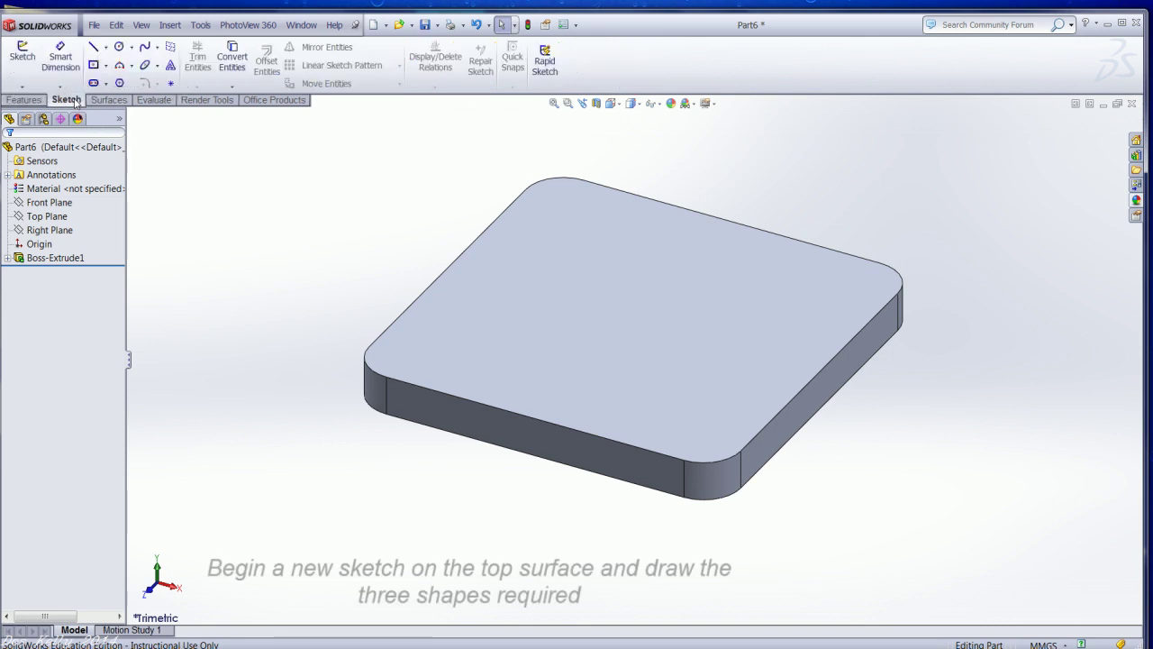
pyautogui.click(116, 47)
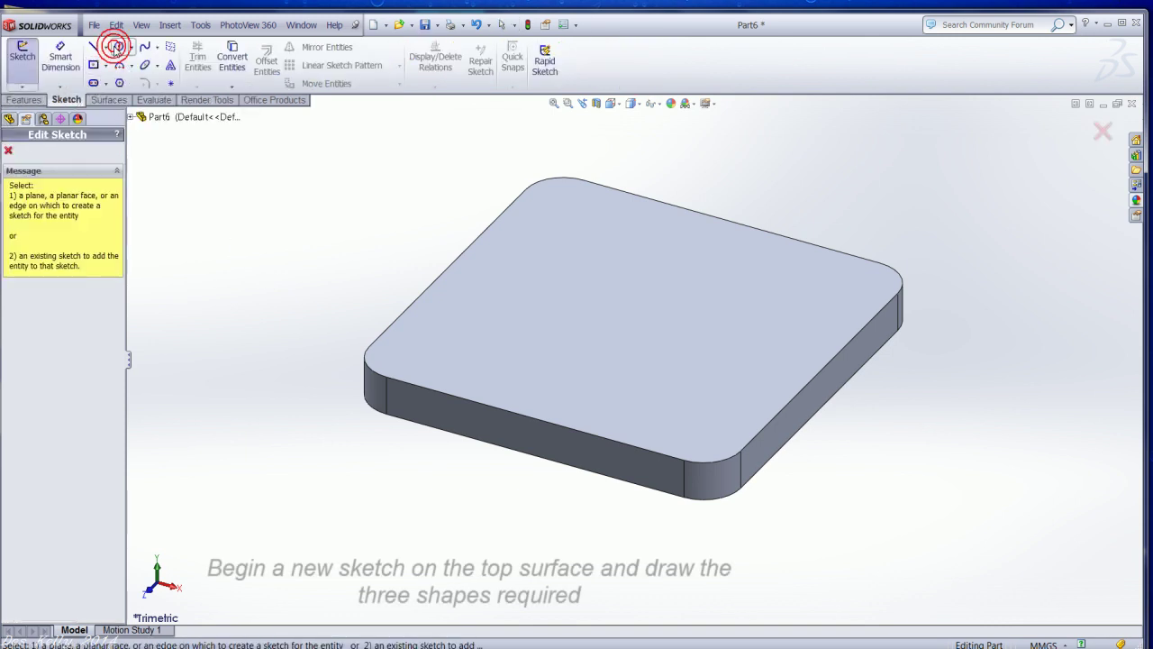
pyautogui.click(546, 202)
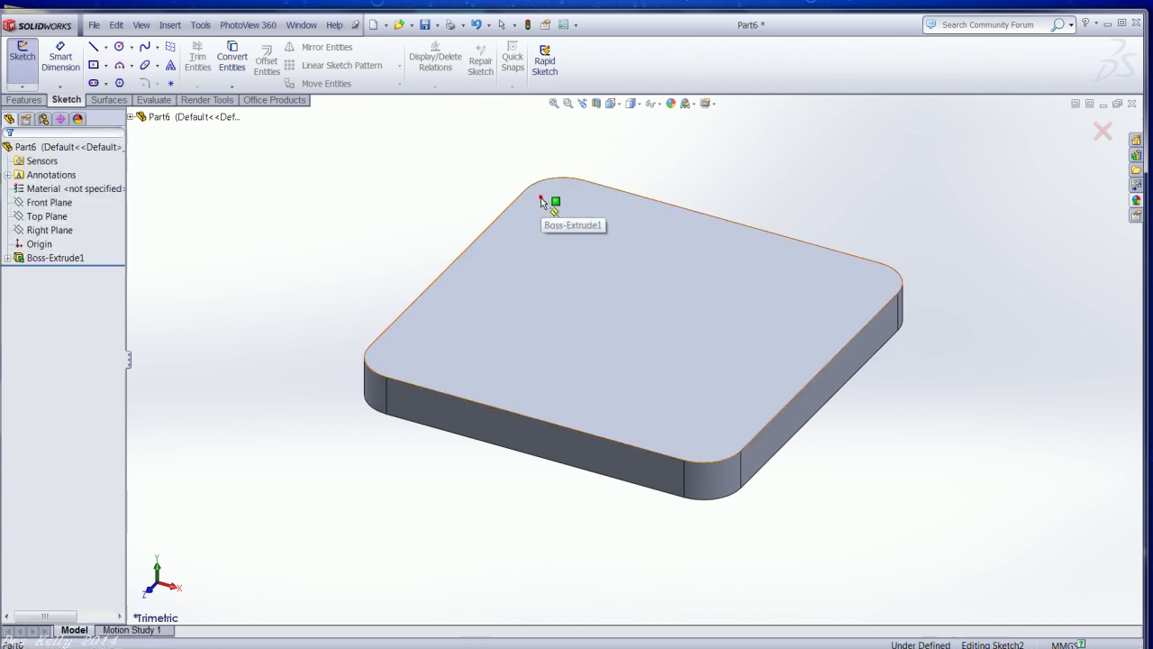
pyautogui.press('space')
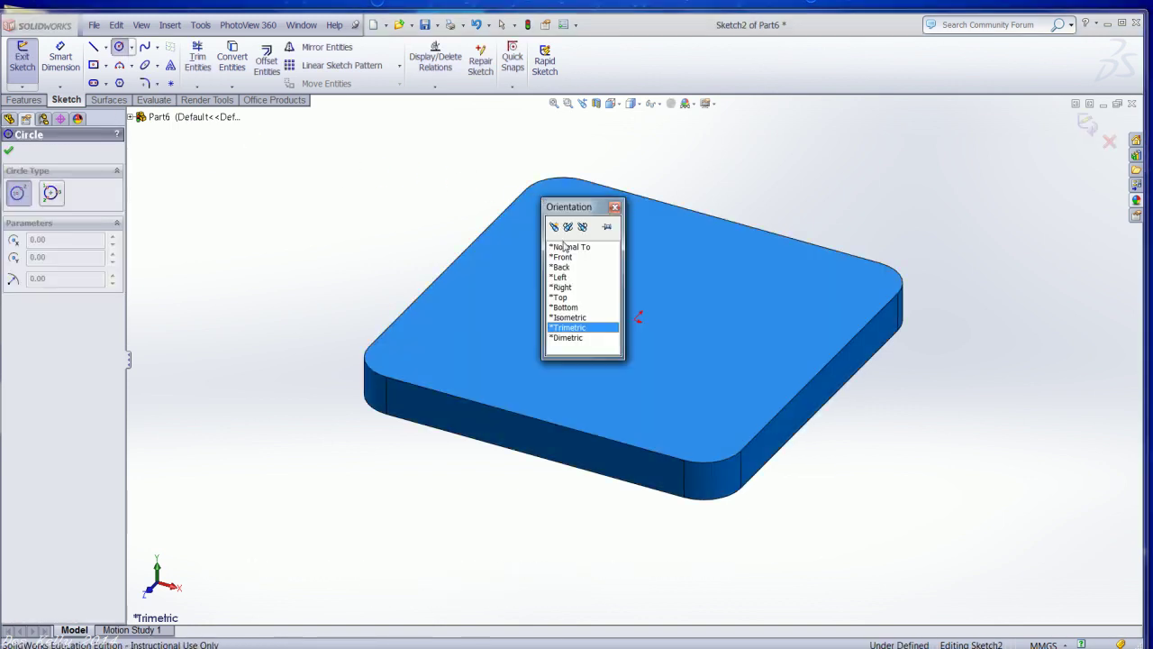
pyautogui.click(563, 246)
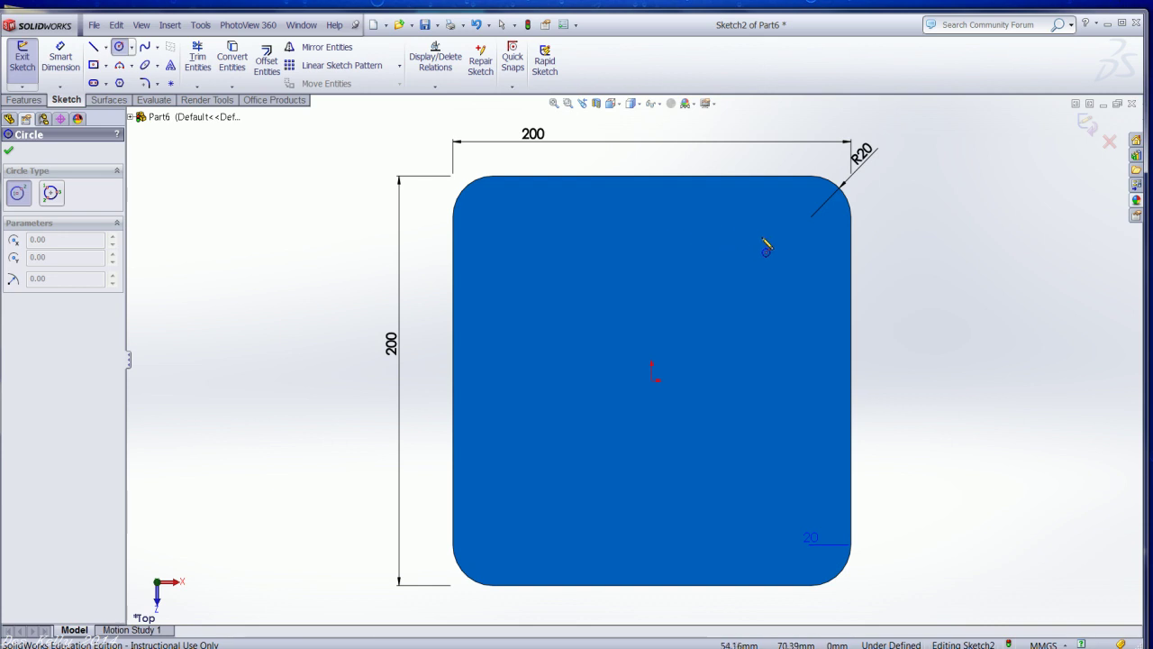
pyautogui.click(767, 239)
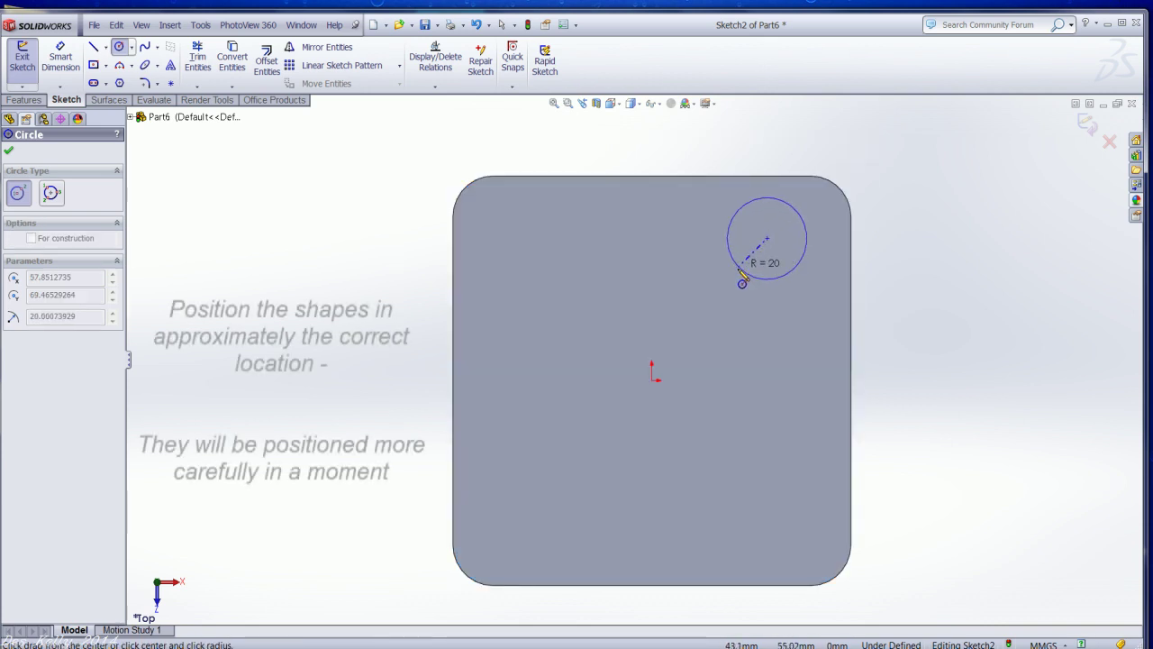
pyautogui.click(737, 271)
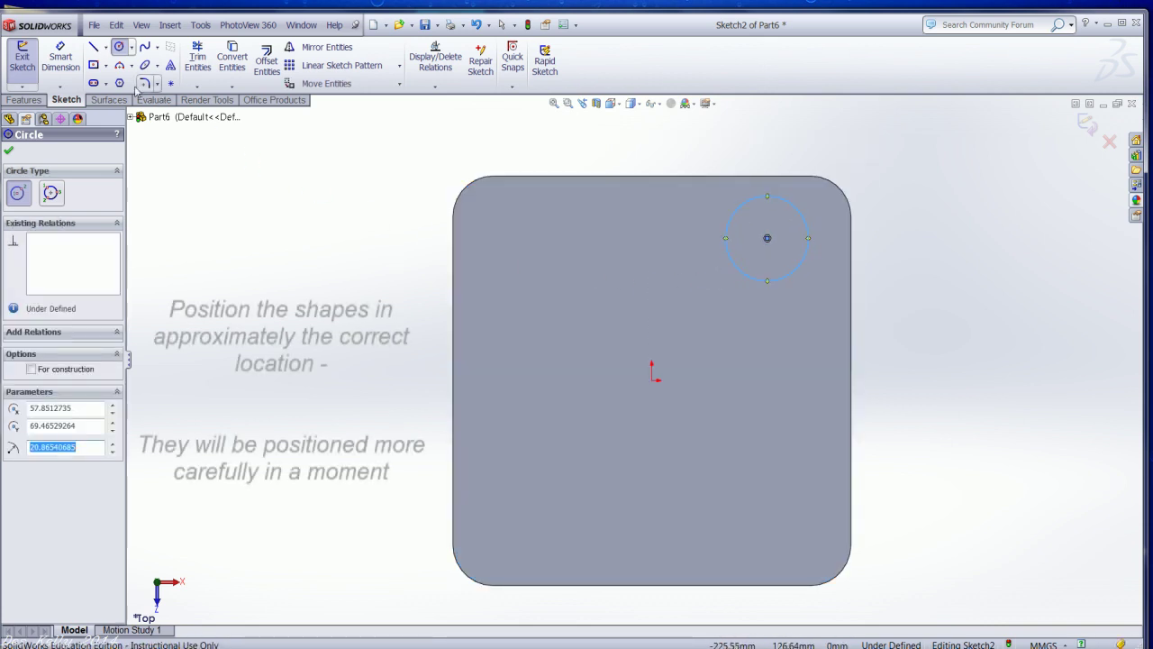
# Step: Draw a centre-point square in the plate's upper-left area
pyautogui.click(94, 66)
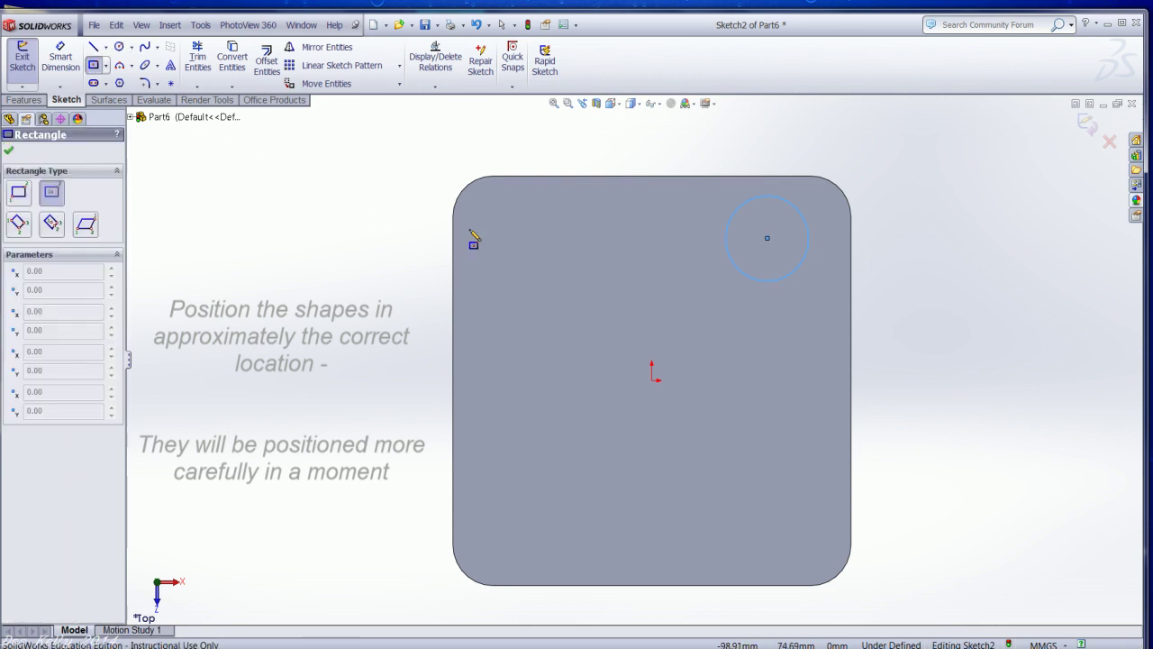
pyautogui.click(534, 239)
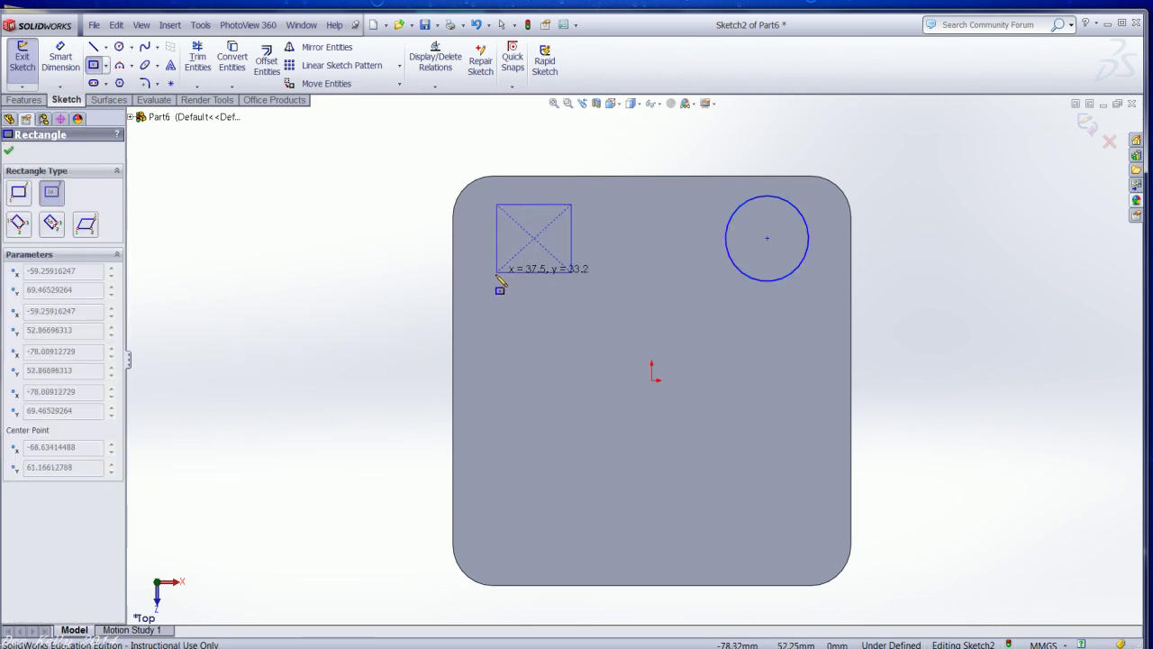
pyautogui.click(495, 276)
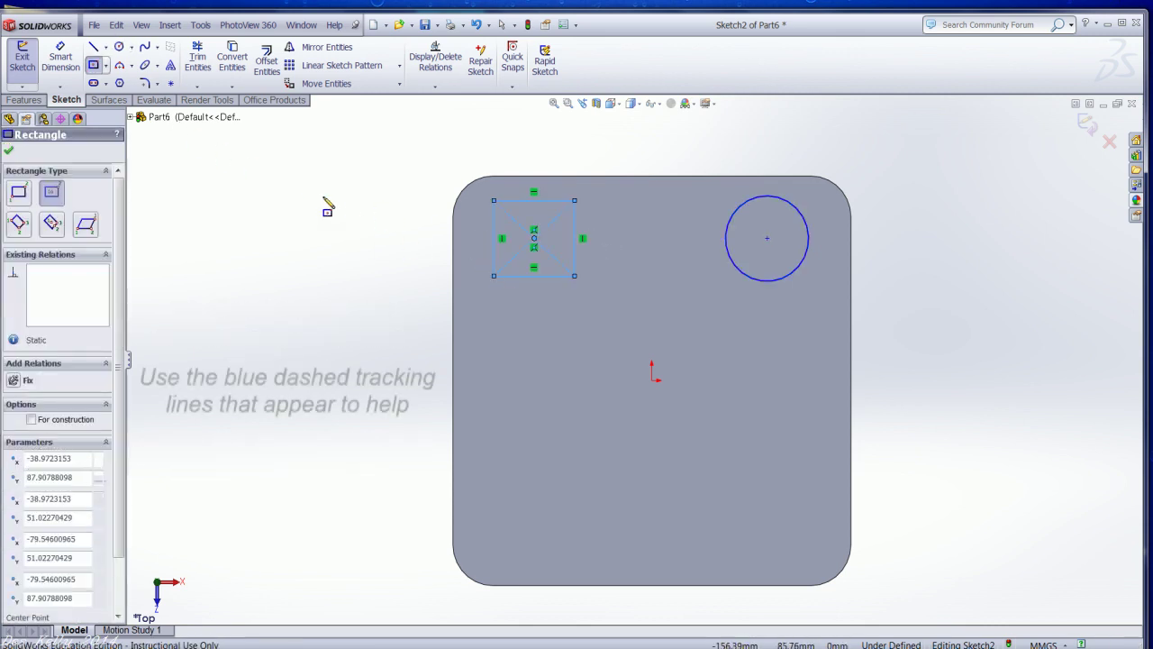
# Step: Draw a closed three-line triangle between the square and the circle
pyautogui.click(94, 48)
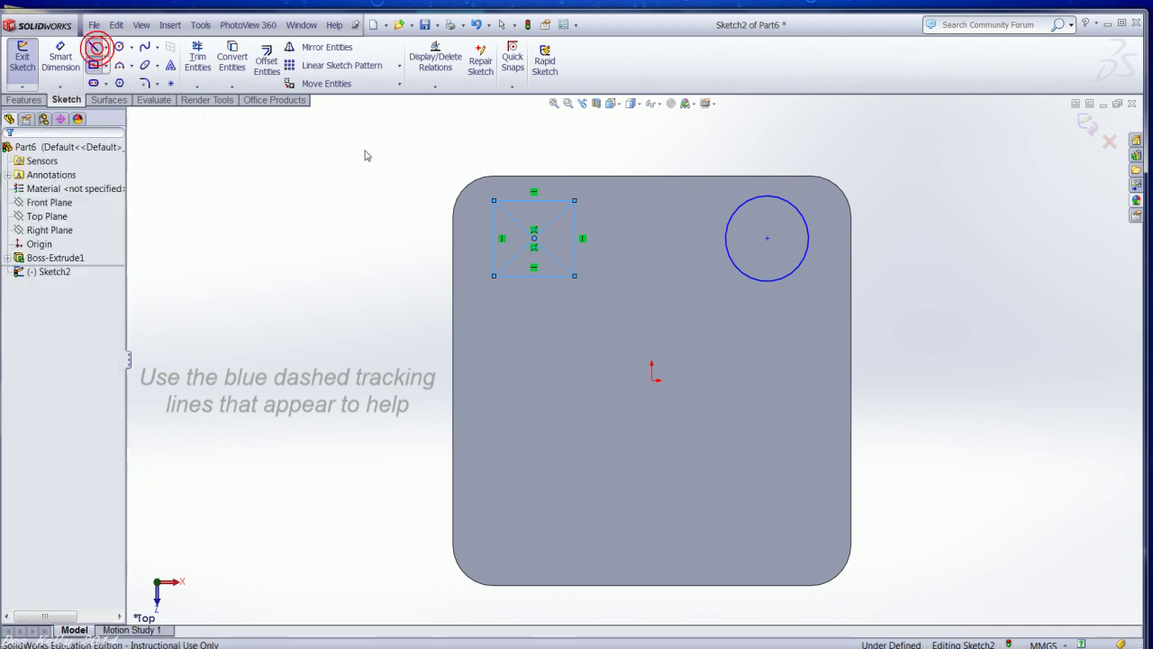
pyautogui.click(653, 201)
pyautogui.click(611, 276)
pyautogui.click(697, 276)
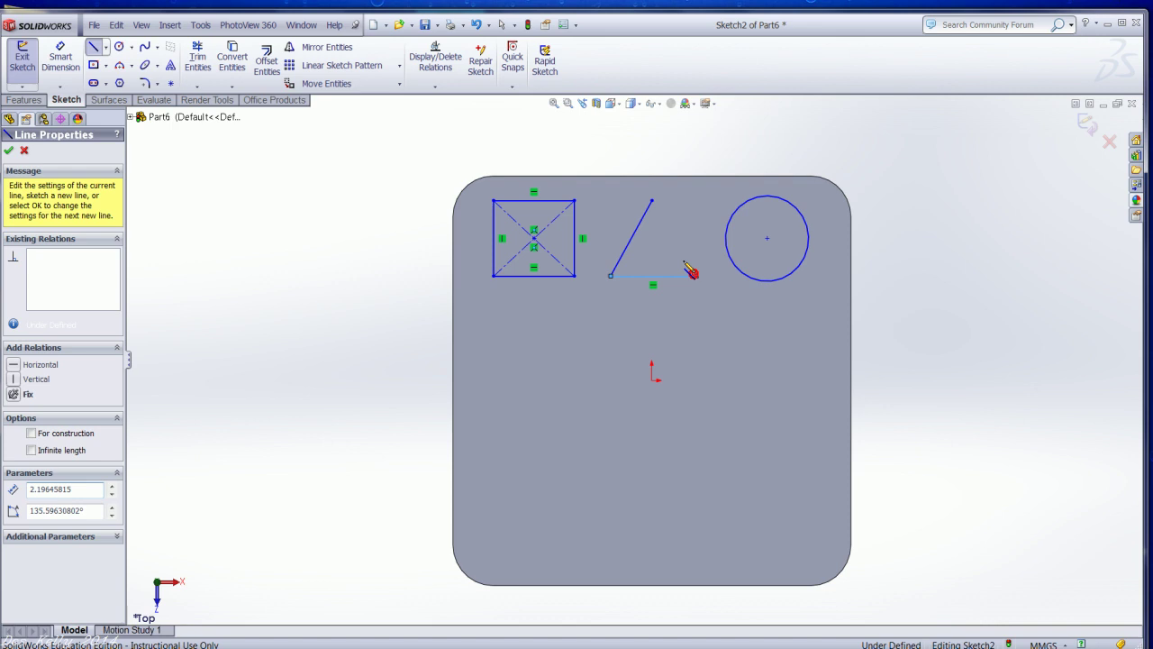
pyautogui.click(654, 201)
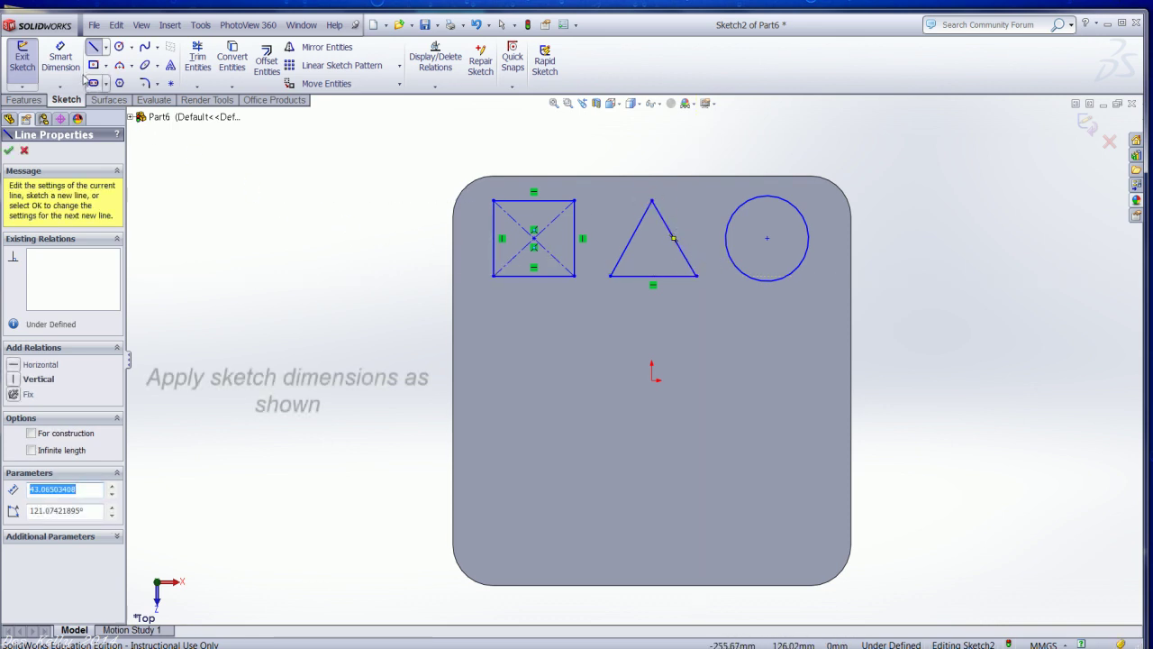
pyautogui.click(60, 58)
# Step: Set the circle's diameter to 40 mm
pyautogui.scroll(-2, 780, 220)
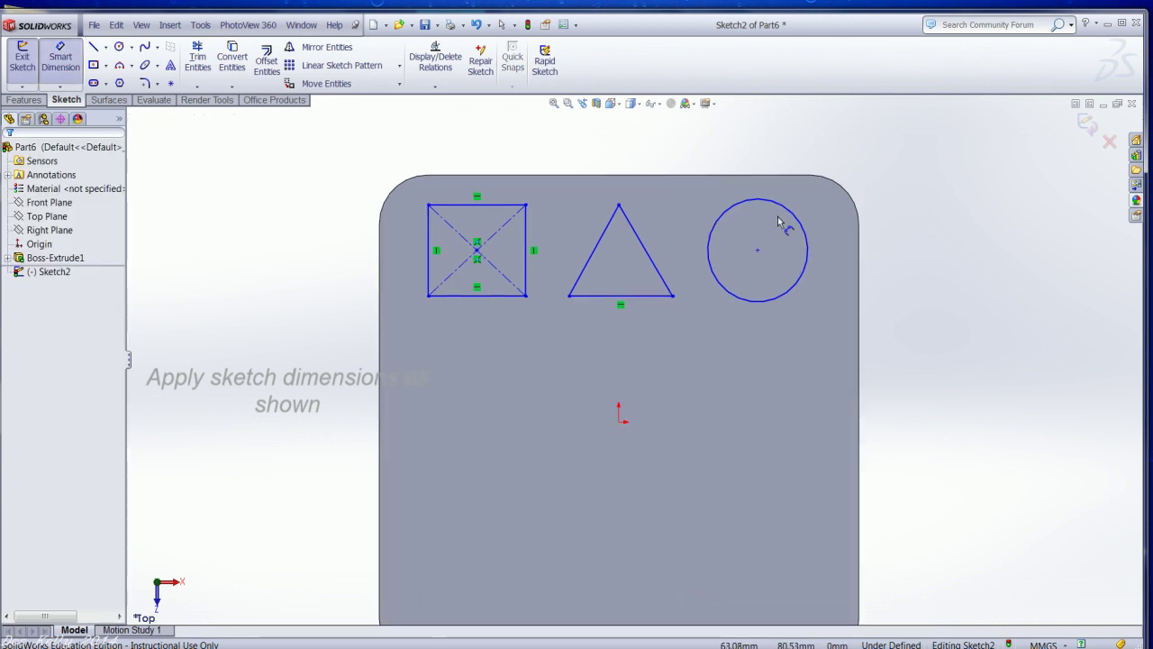
pyautogui.scroll(-1, 780, 220)
pyautogui.scroll(-1, 782, 236)
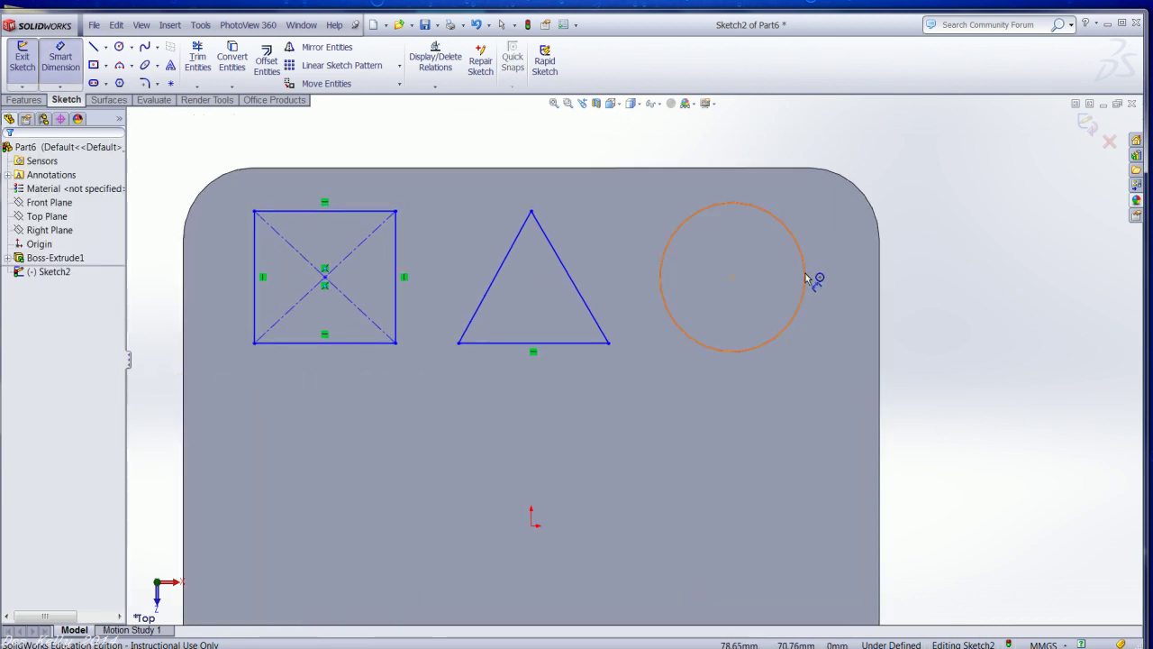
pyautogui.click(802, 271)
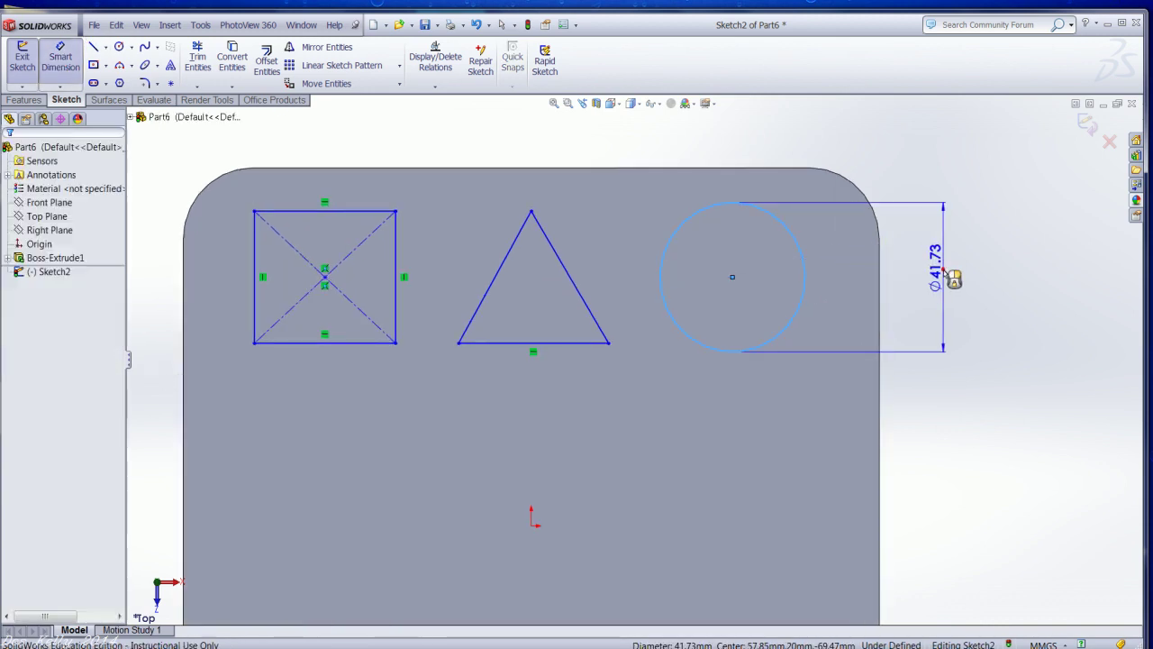
pyautogui.click(948, 276)
pyautogui.write('40')
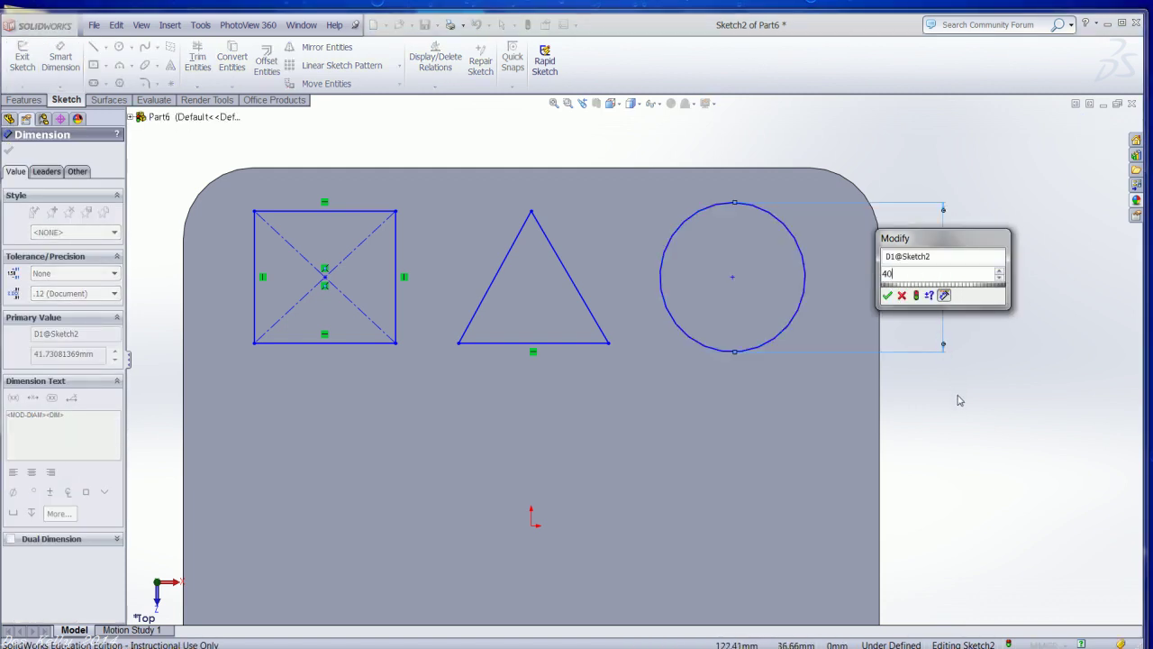
pyautogui.click(887, 296)
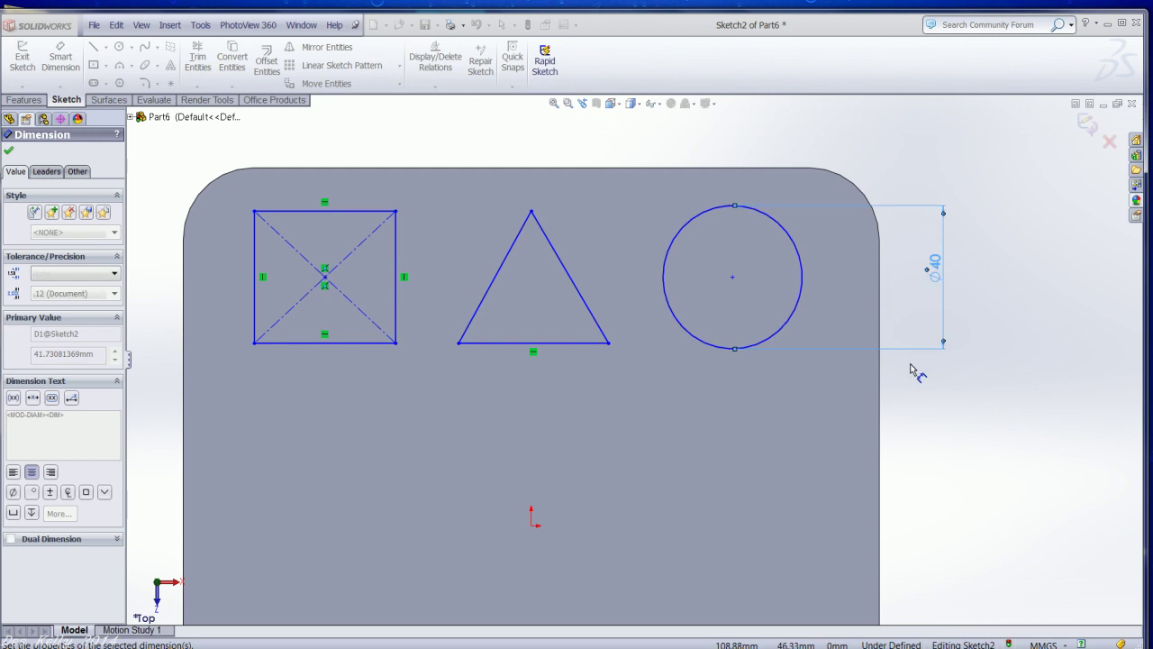
# Step: Locate the circle centre 35 mm from the plate's right edge and 35 mm from its top edge
pyautogui.click(773, 335)
pyautogui.click(880, 307)
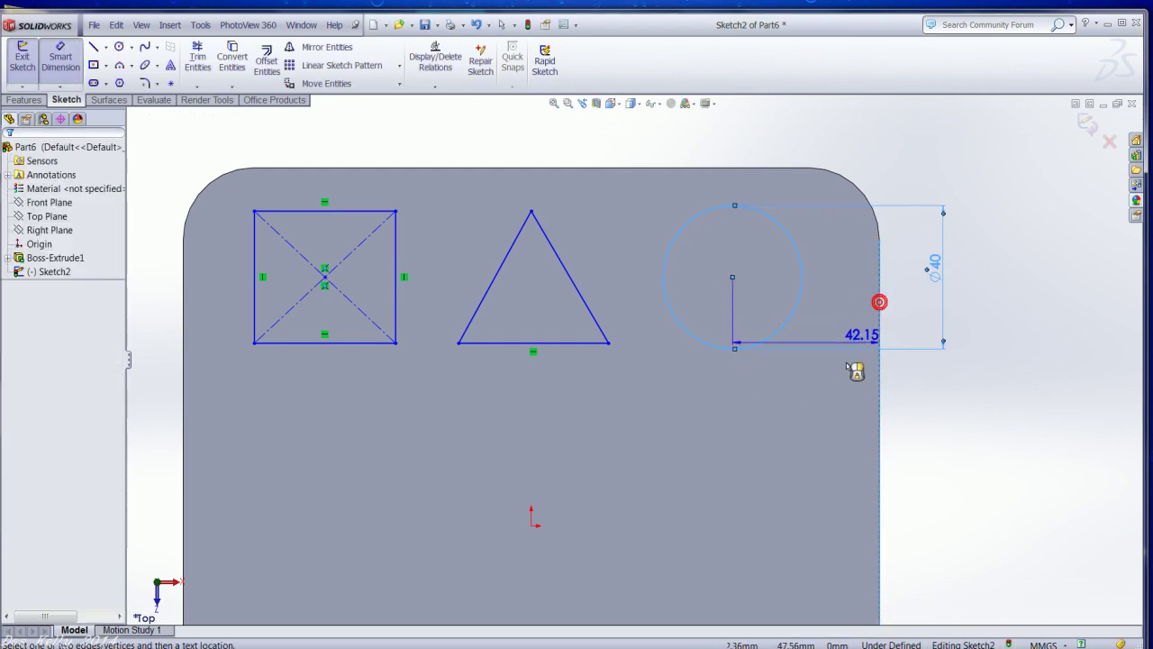
pyautogui.click(814, 404)
pyautogui.write('35')
pyautogui.click(903, 443)
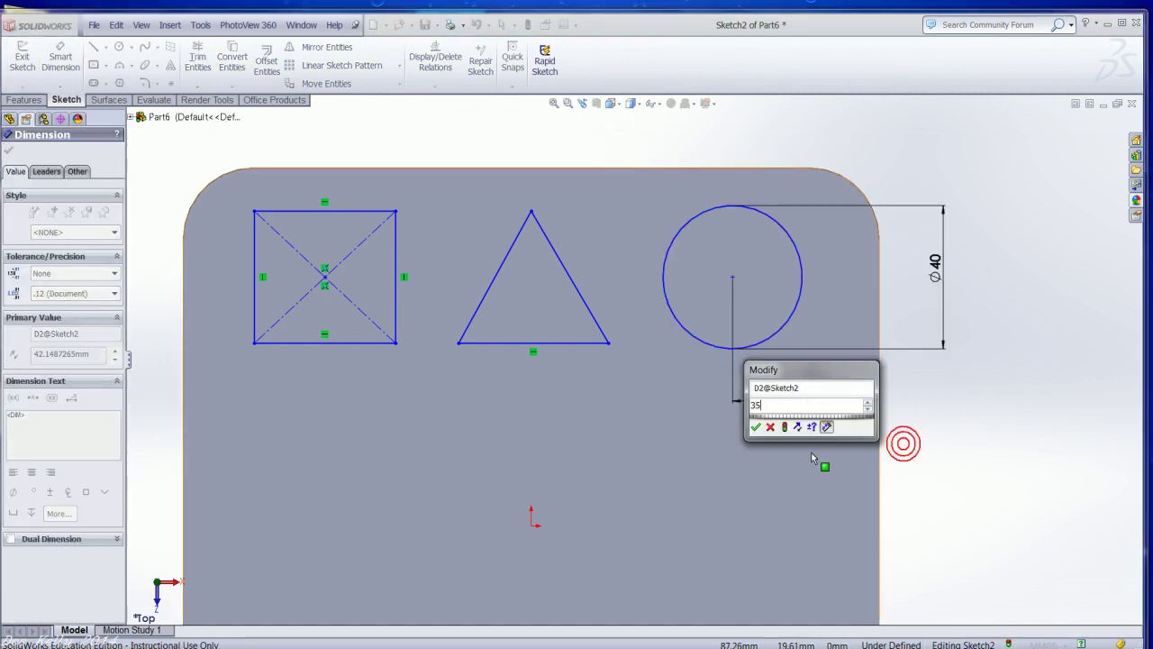
pyautogui.click(757, 427)
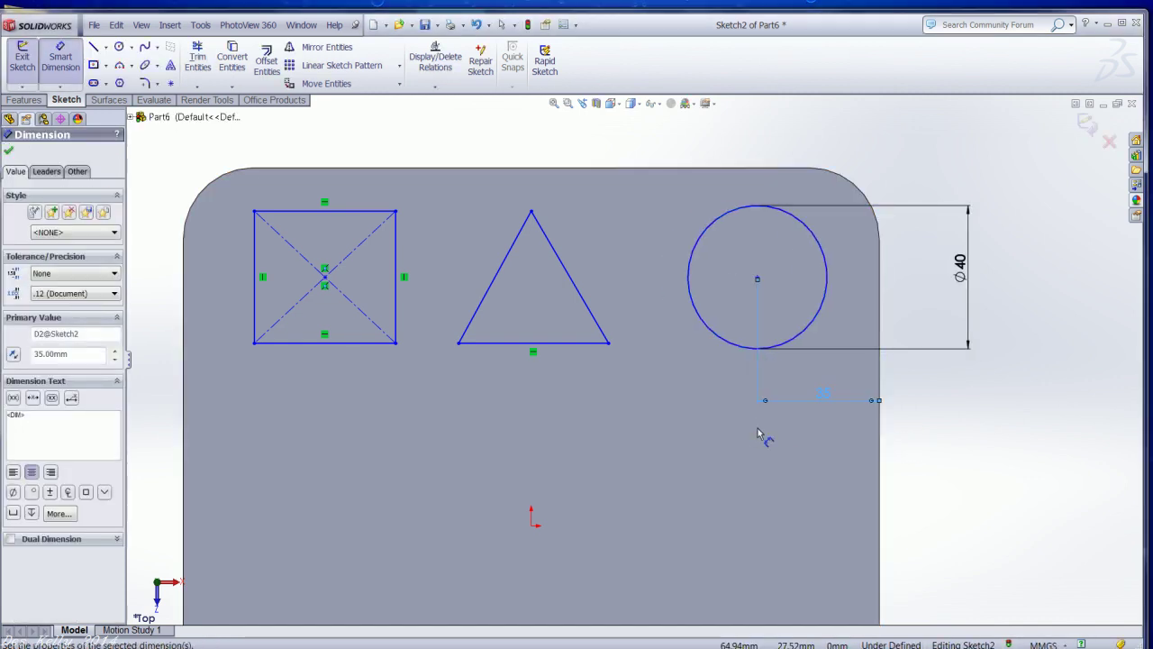
pyautogui.click(751, 169)
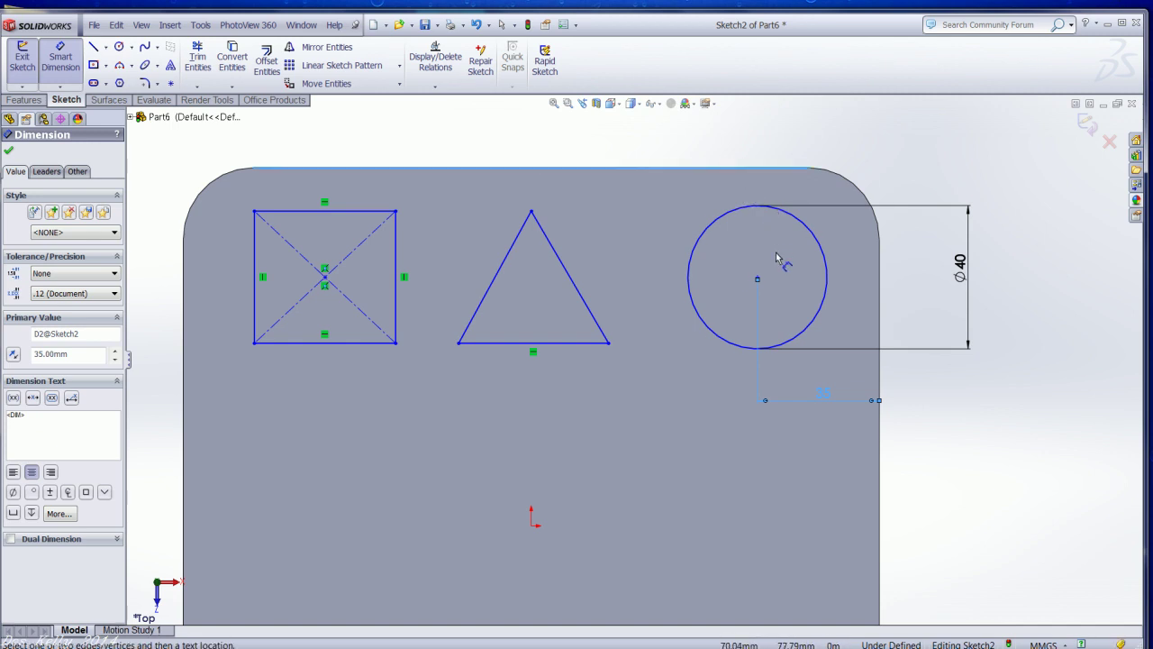
pyautogui.click(822, 240)
pyautogui.click(905, 236)
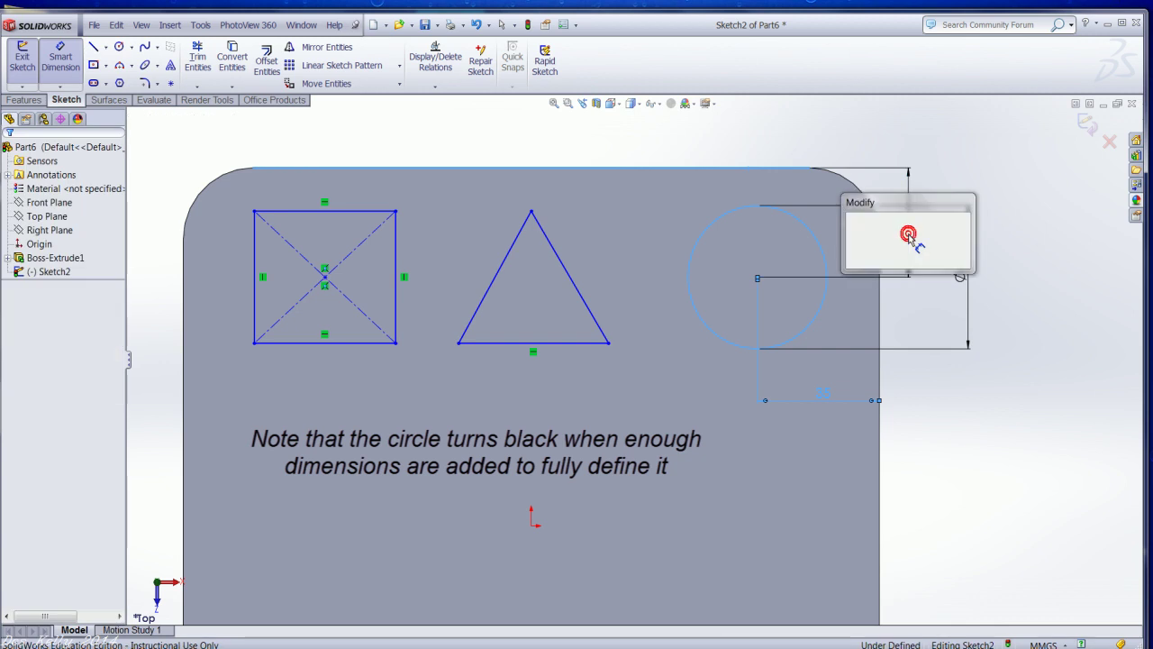
pyautogui.write('35')
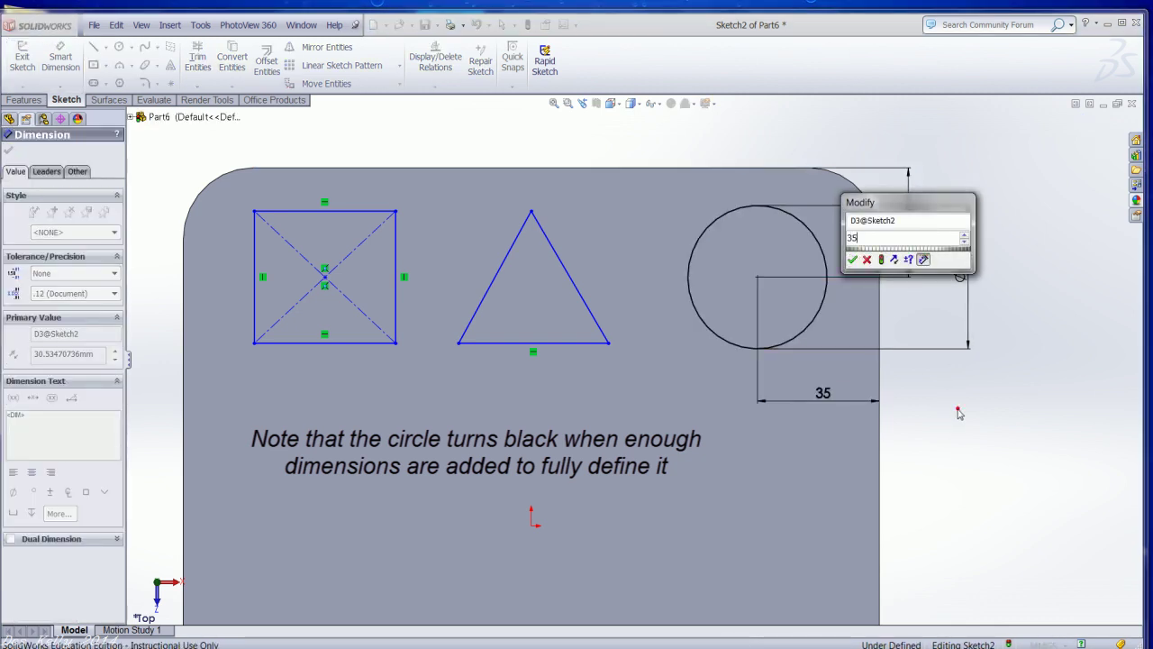
pyautogui.click(851, 261)
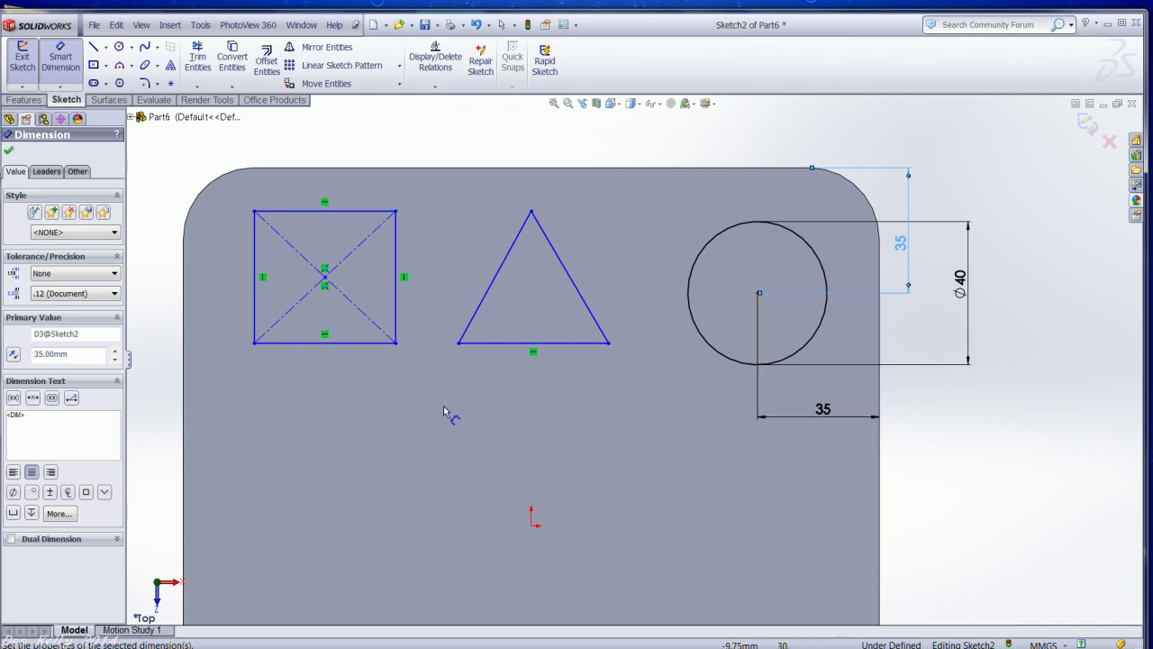
# Step: Size the square to 40 mm height and 40 mm width
pyautogui.click(256, 311)
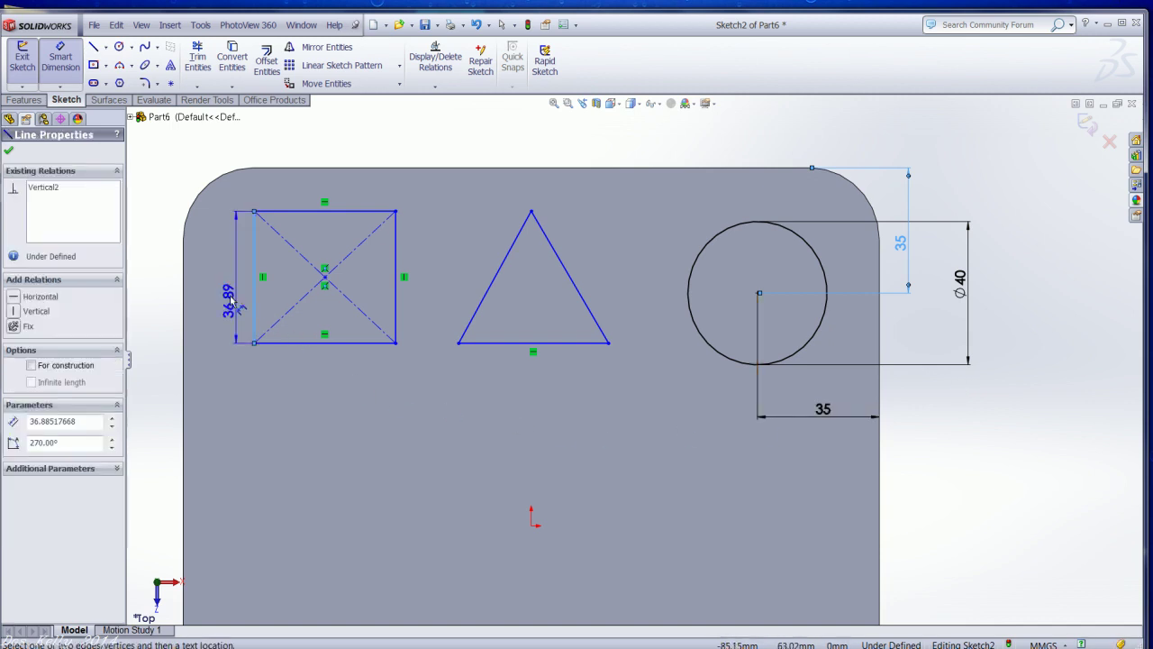
pyautogui.click(219, 291)
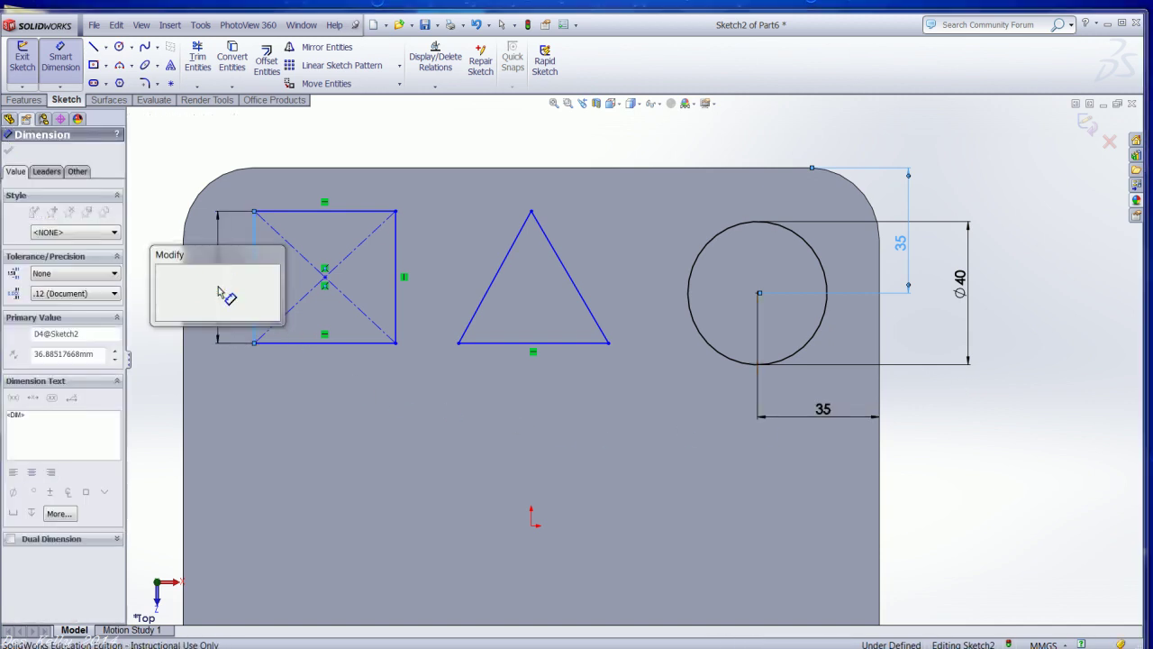
pyautogui.write('40')
pyautogui.press('Return')
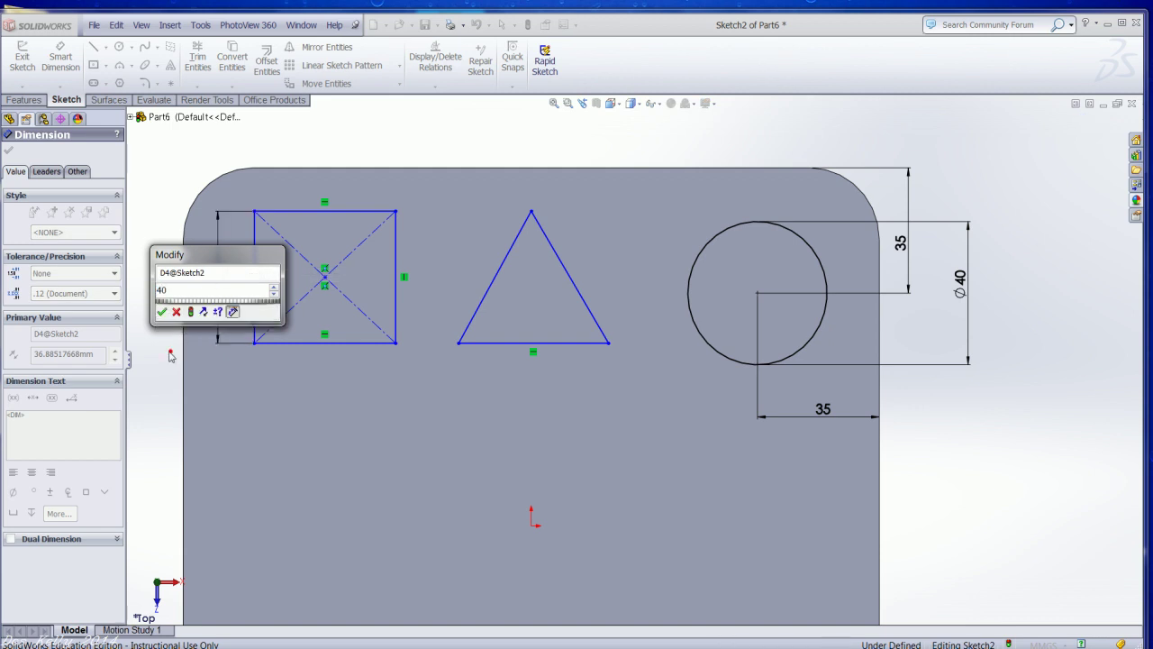
pyautogui.click(162, 312)
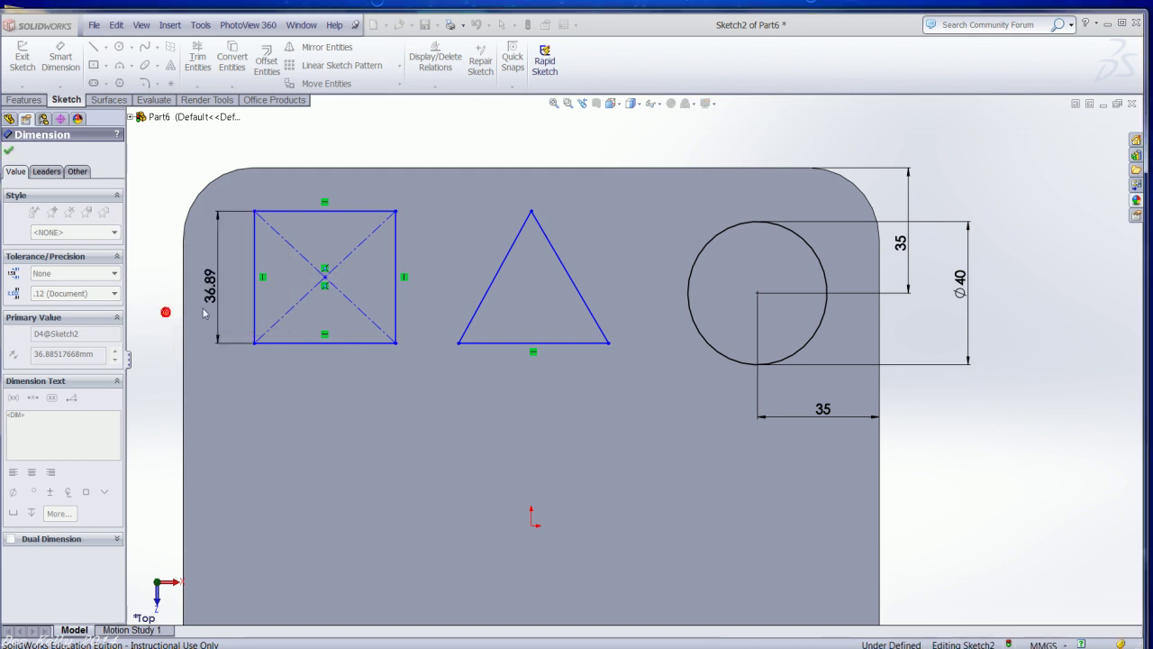
pyautogui.click(301, 202)
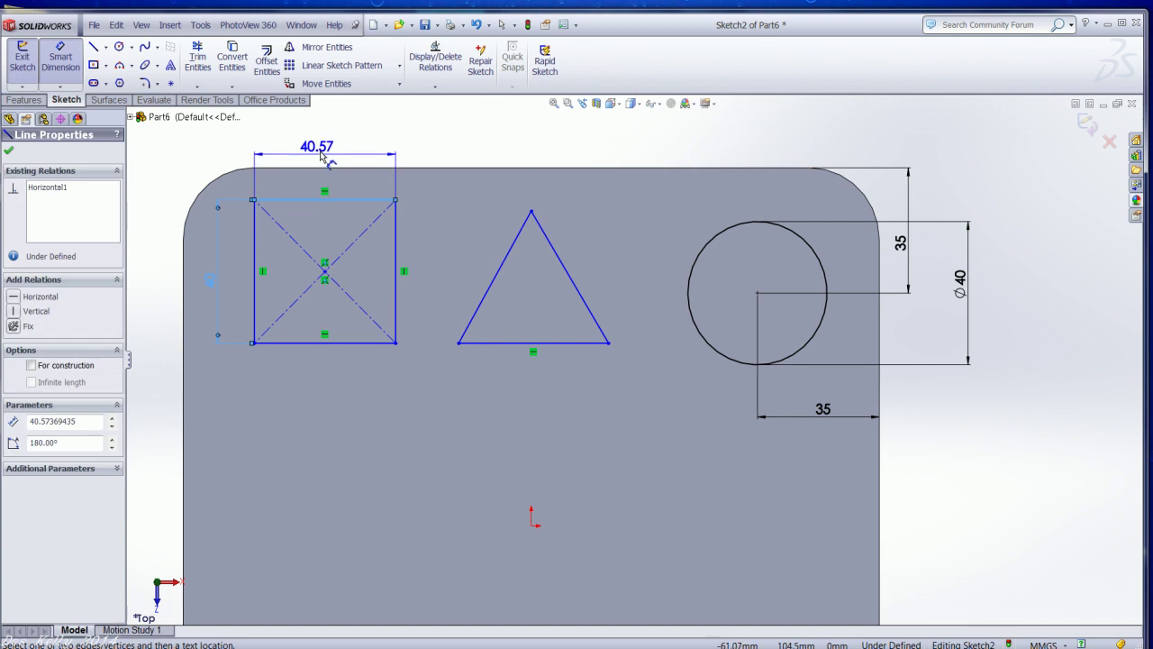
pyautogui.click(322, 153)
pyautogui.write('40')
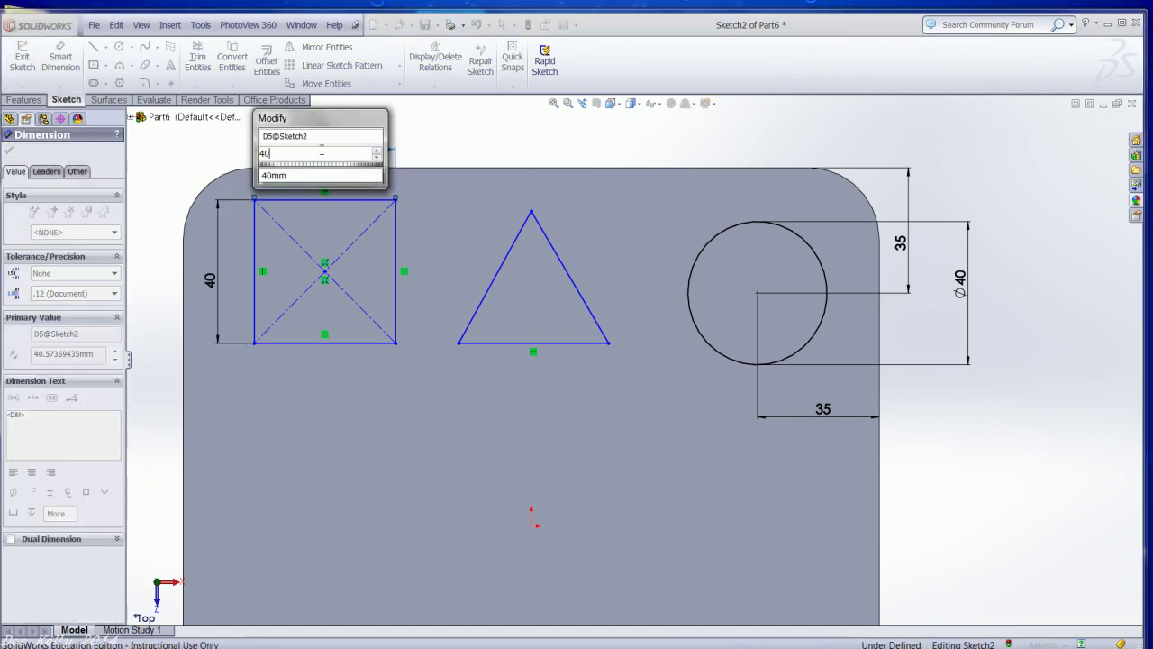
pyautogui.click(259, 176)
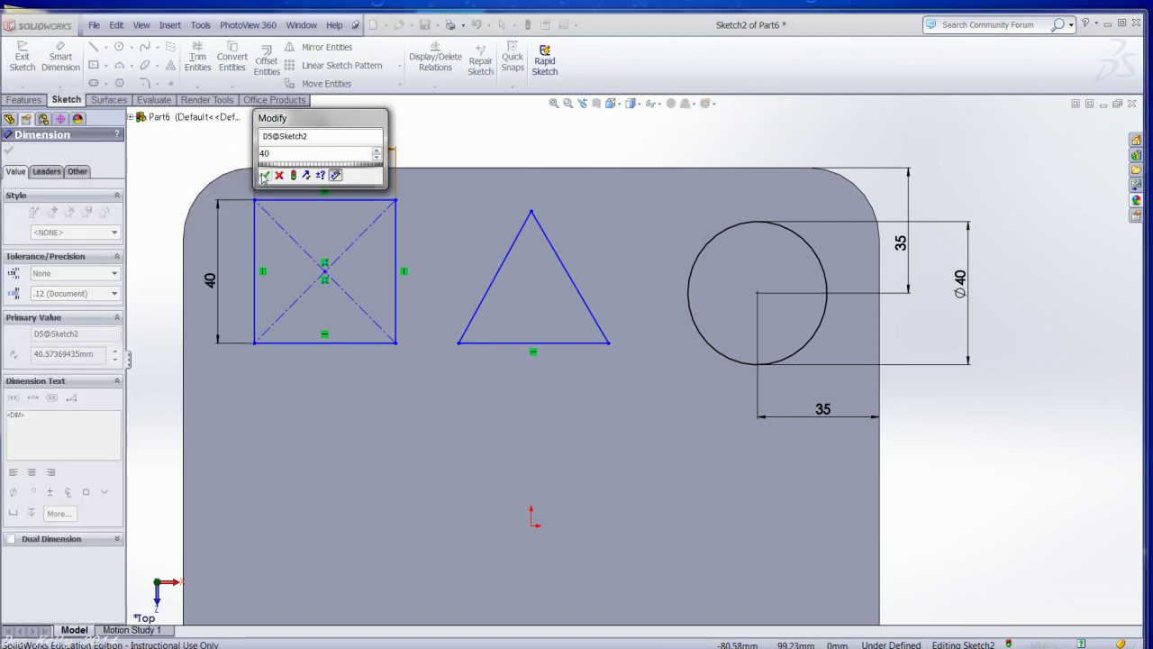
pyautogui.click(265, 174)
# Step: Position the square 15 mm below the plate's top edge and 15 mm from its left edge
pyautogui.click(296, 168)
pyautogui.click(302, 199)
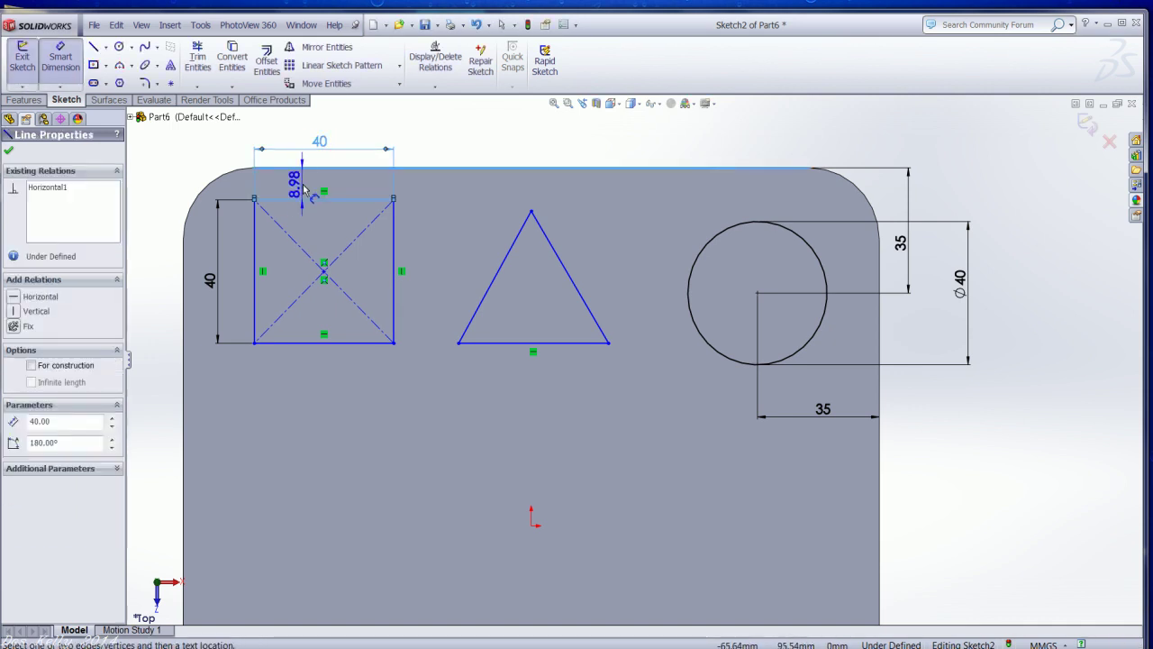
pyautogui.click(303, 189)
pyautogui.write('1')
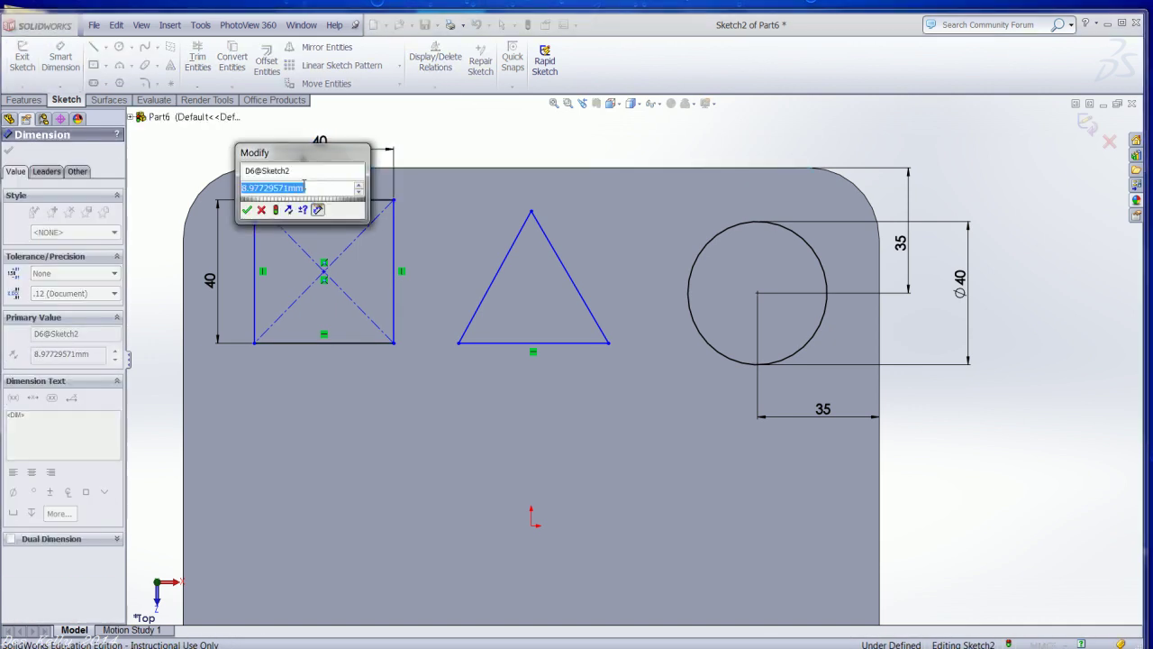
pyautogui.write('5')
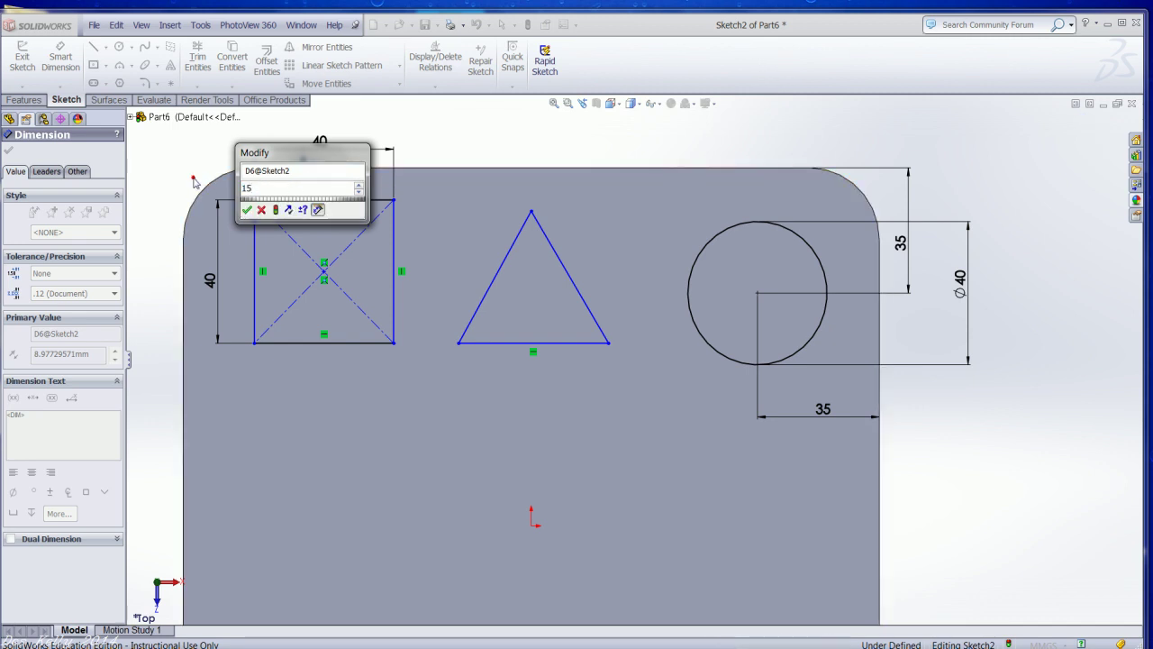
pyautogui.click(247, 210)
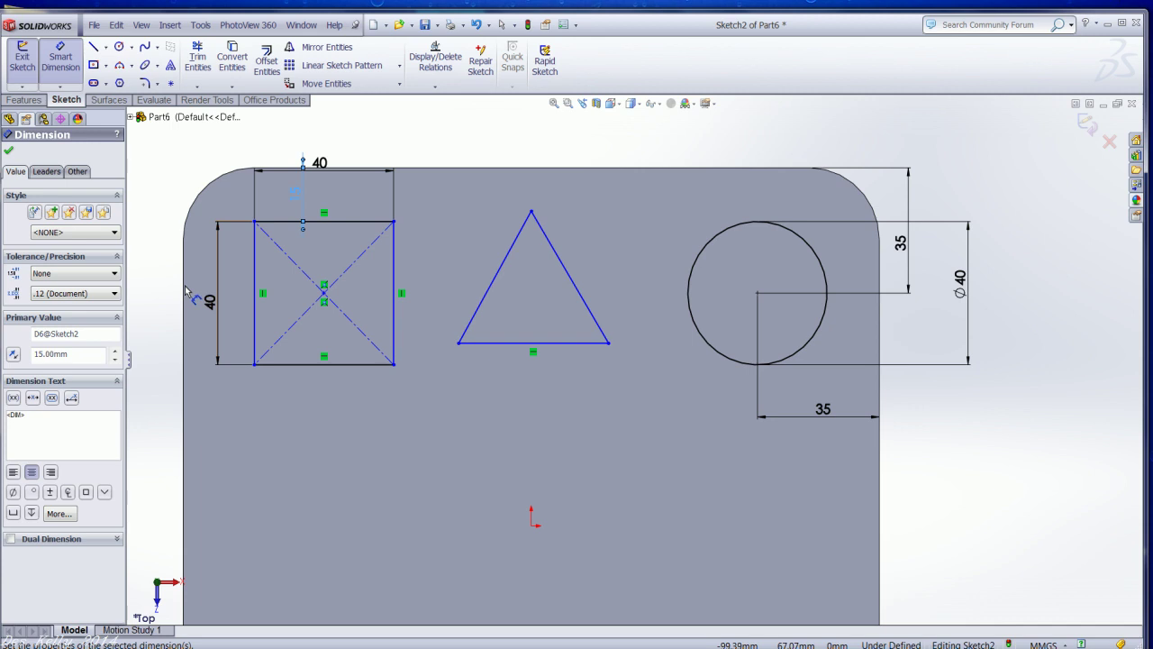
pyautogui.click(255, 281)
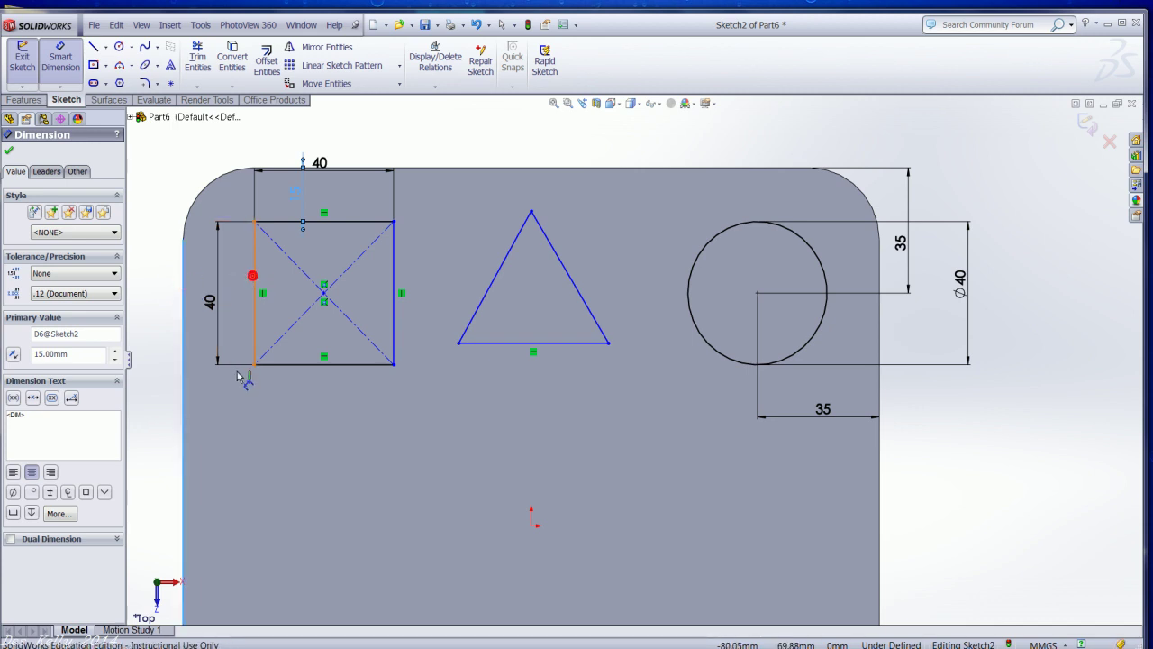
pyautogui.click(219, 403)
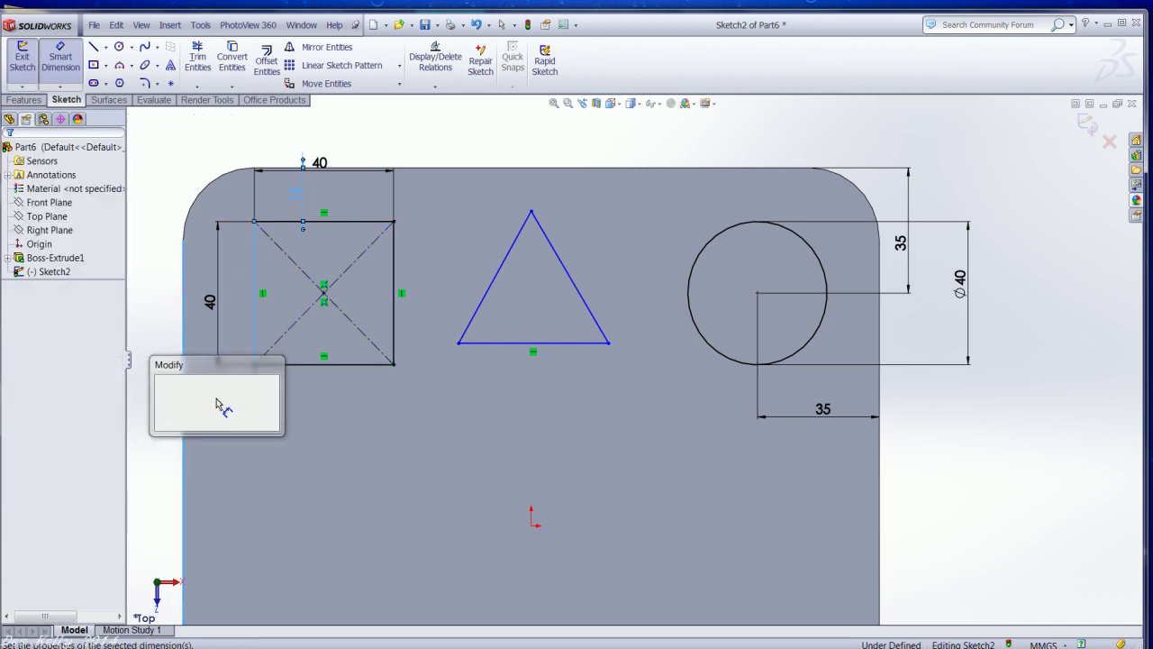
pyautogui.write('15')
pyautogui.click(167, 460)
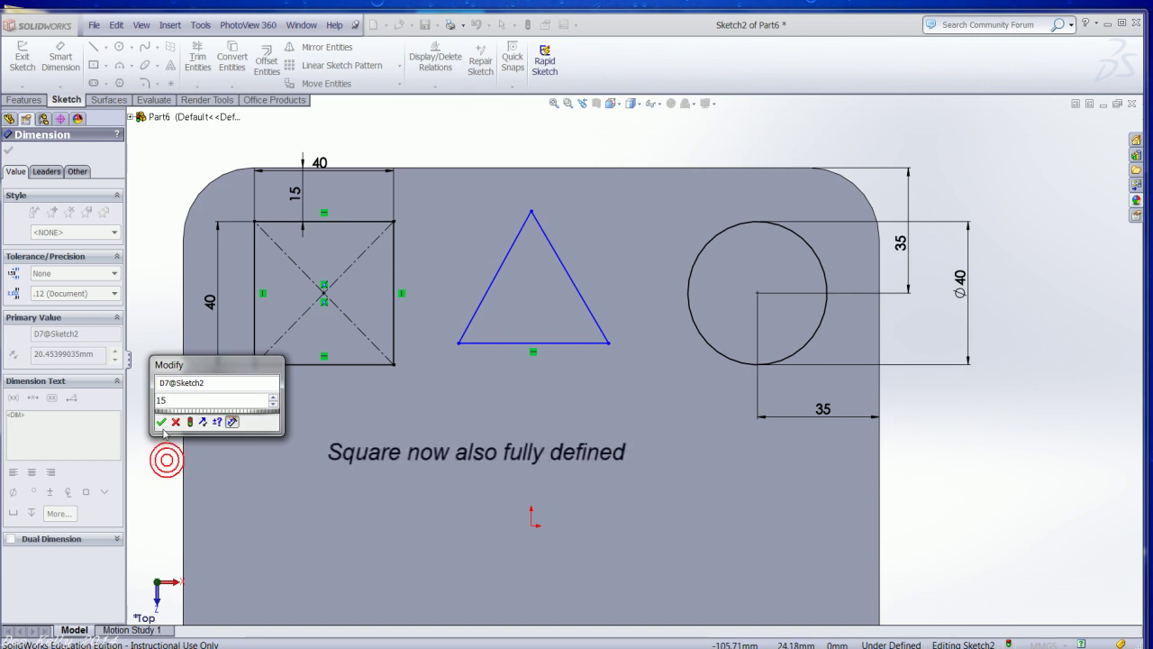
pyautogui.click(162, 422)
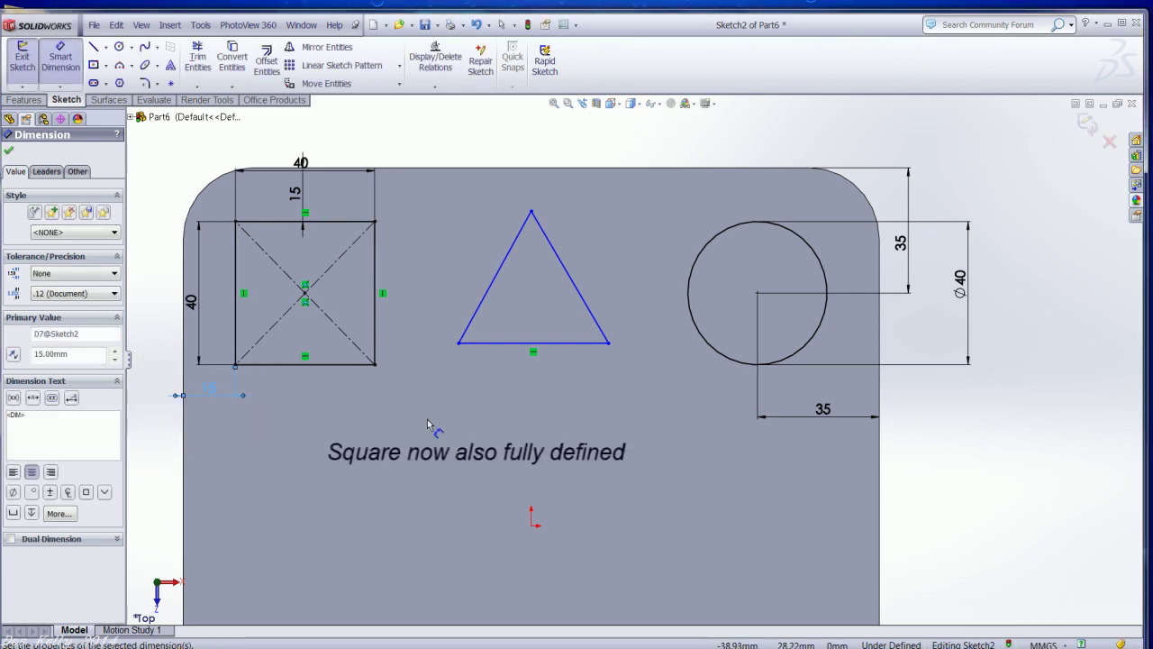
# Step: Dimension the triangle's base to 45 mm
pyautogui.click(494, 343)
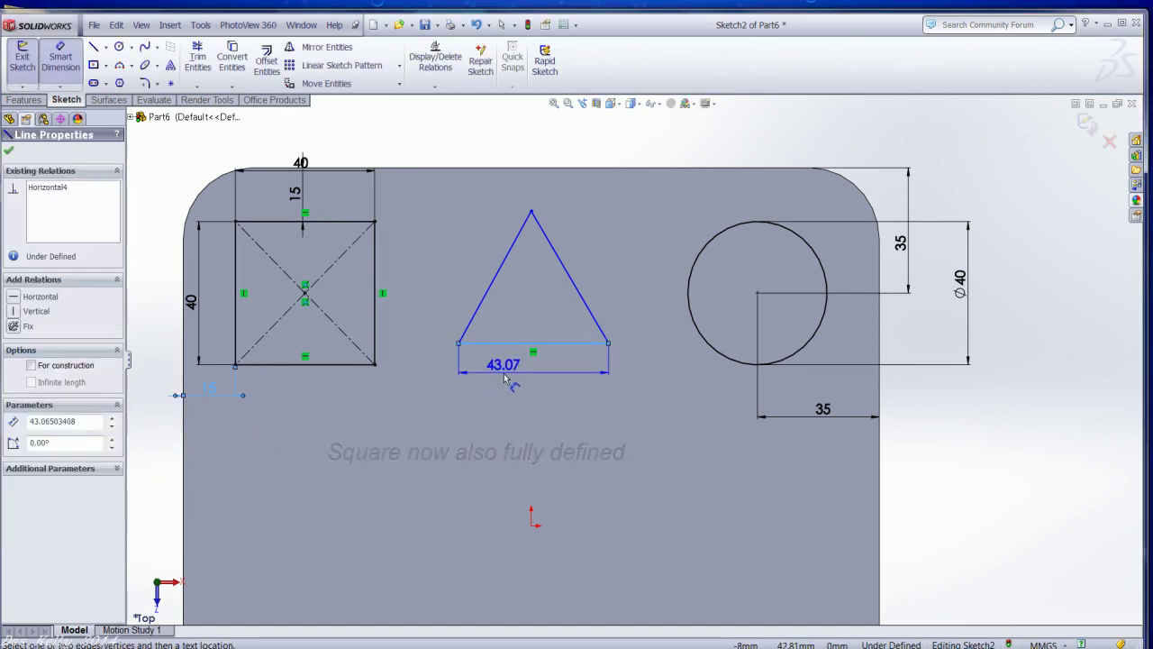
pyautogui.click(506, 379)
pyautogui.write('45')
pyautogui.click(451, 404)
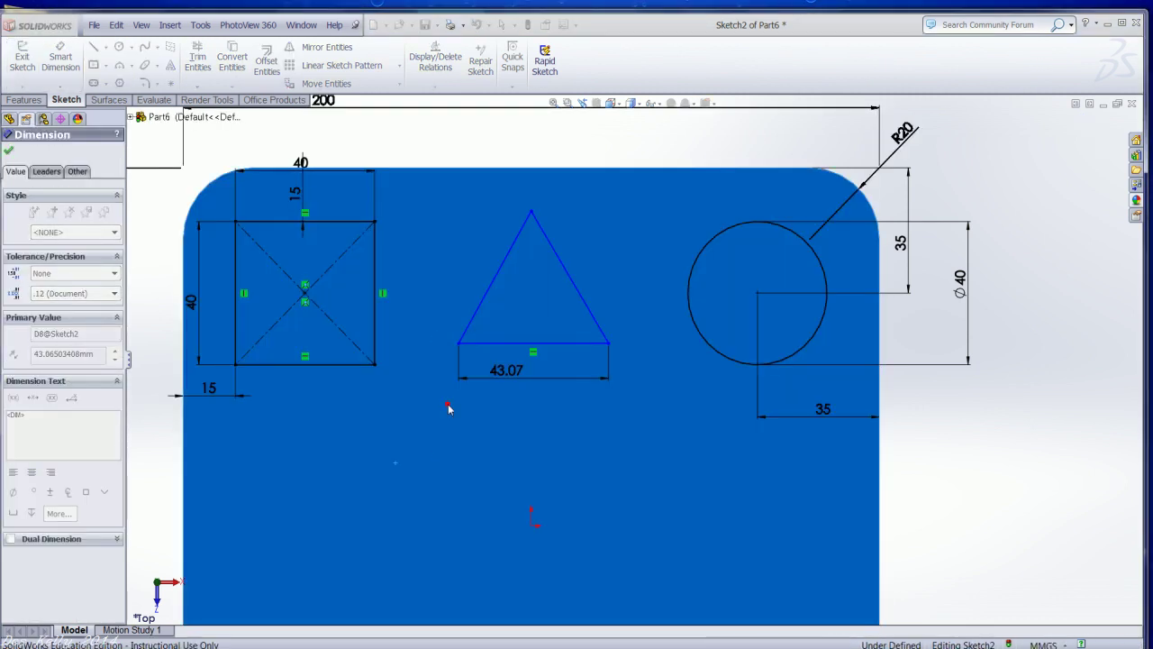
pyautogui.press('Escape')
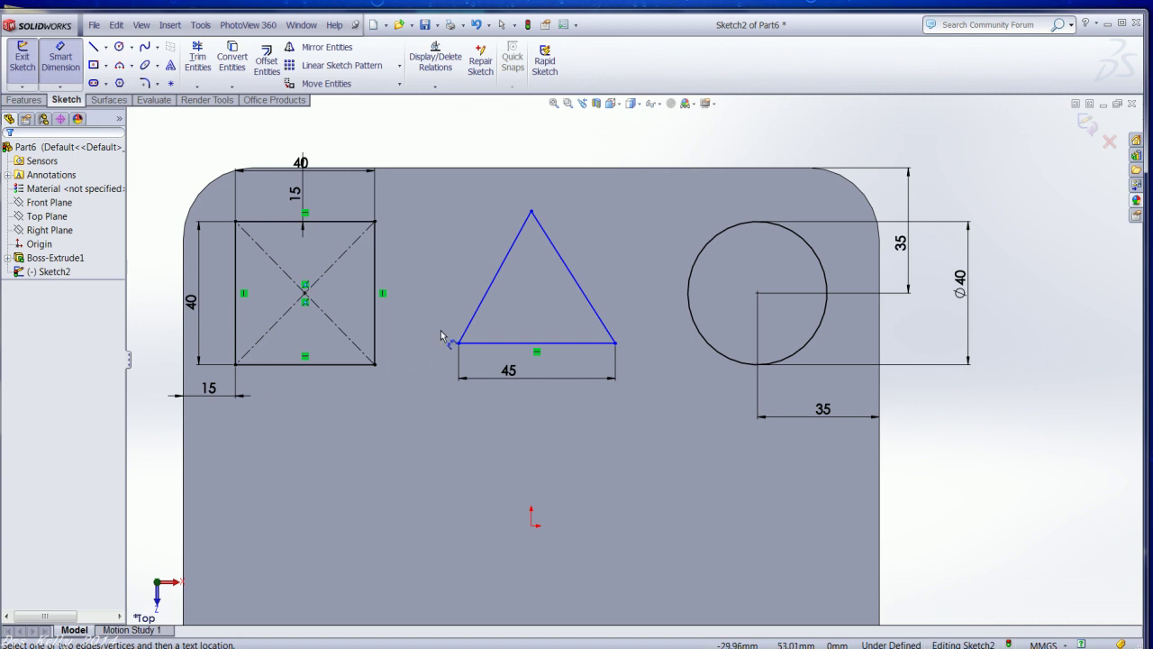
# Step: Set both of the triangle's base angles to 60°
pyautogui.click(470, 323)
pyautogui.click(496, 343)
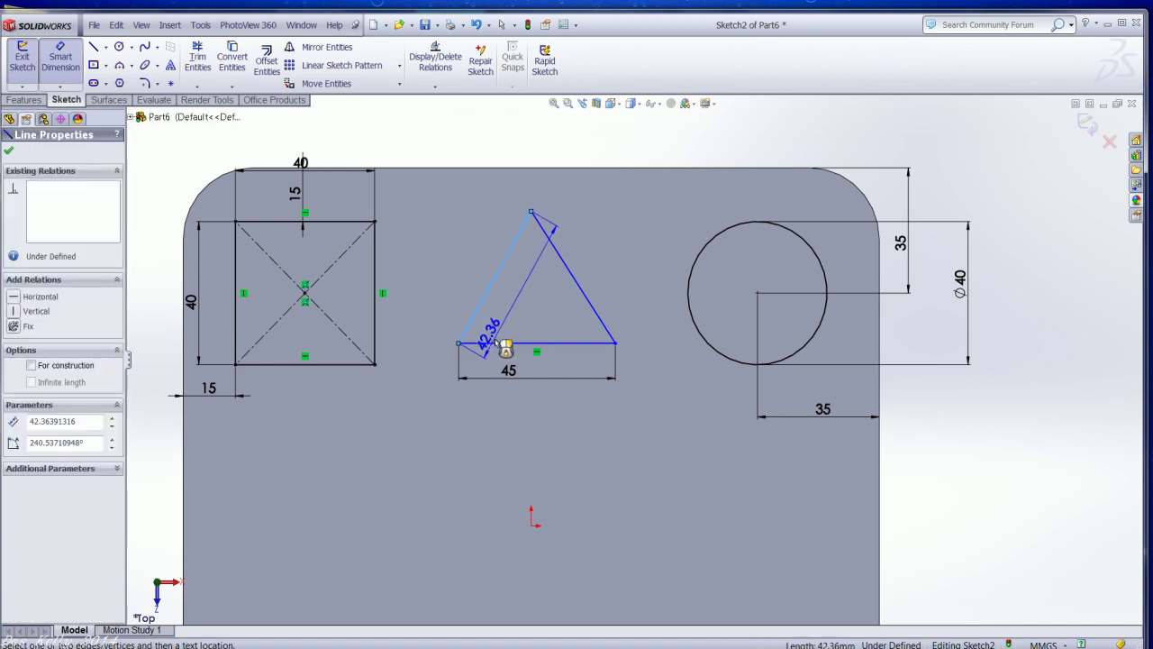
pyautogui.click(502, 335)
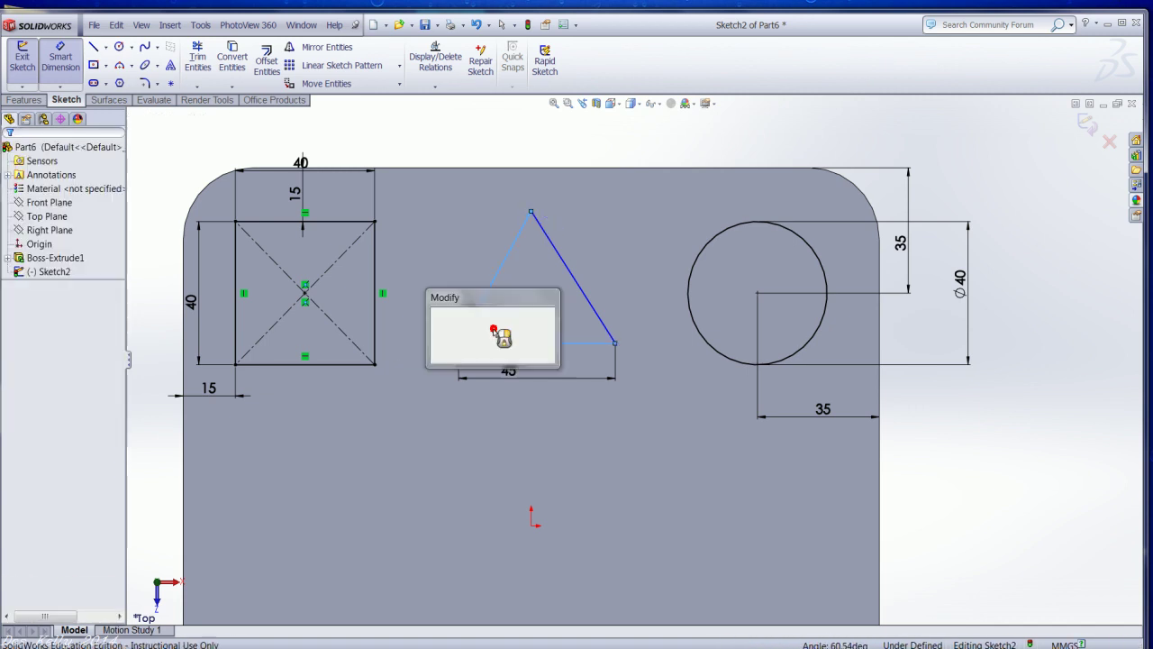
pyautogui.write('60')
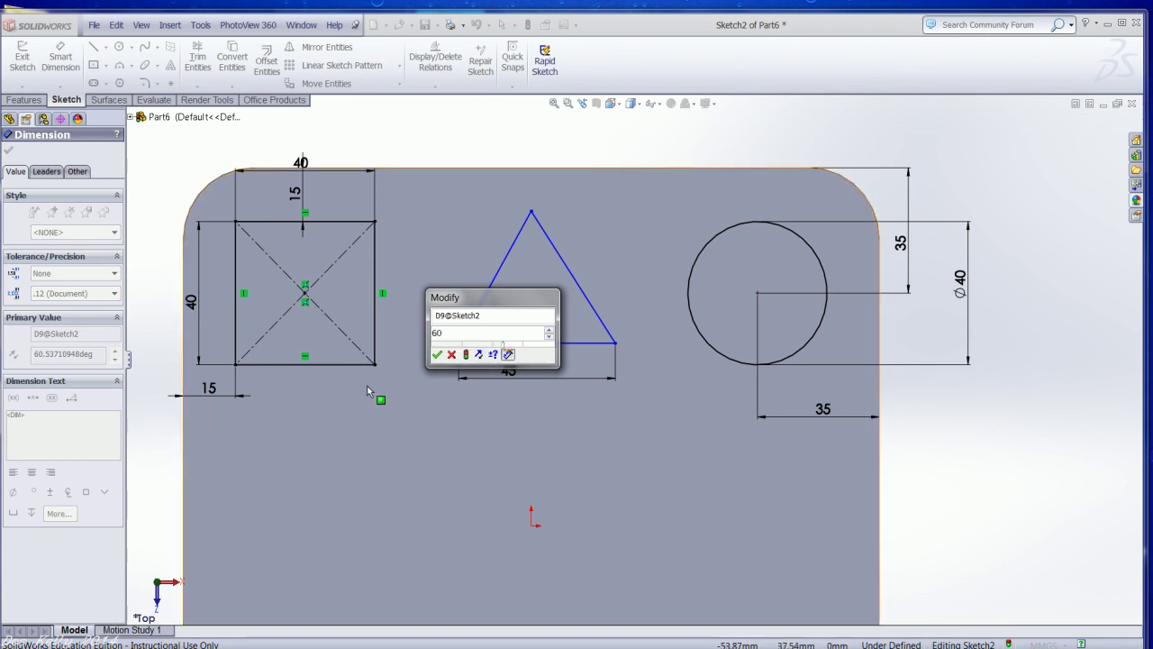
pyautogui.click(437, 354)
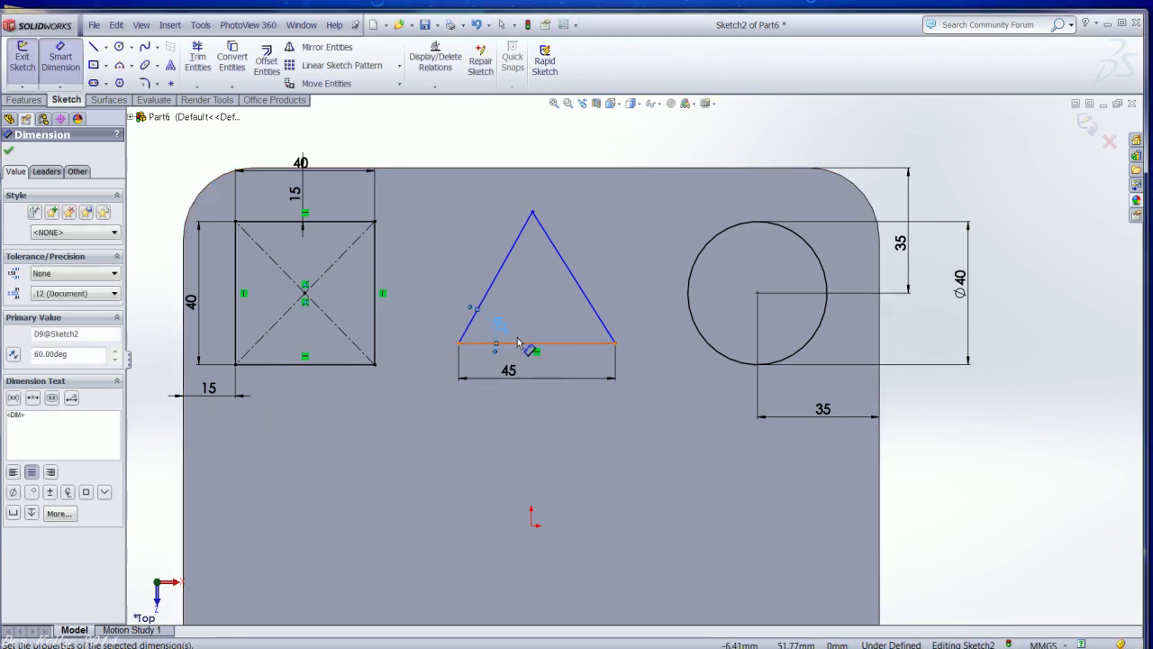
pyautogui.click(587, 295)
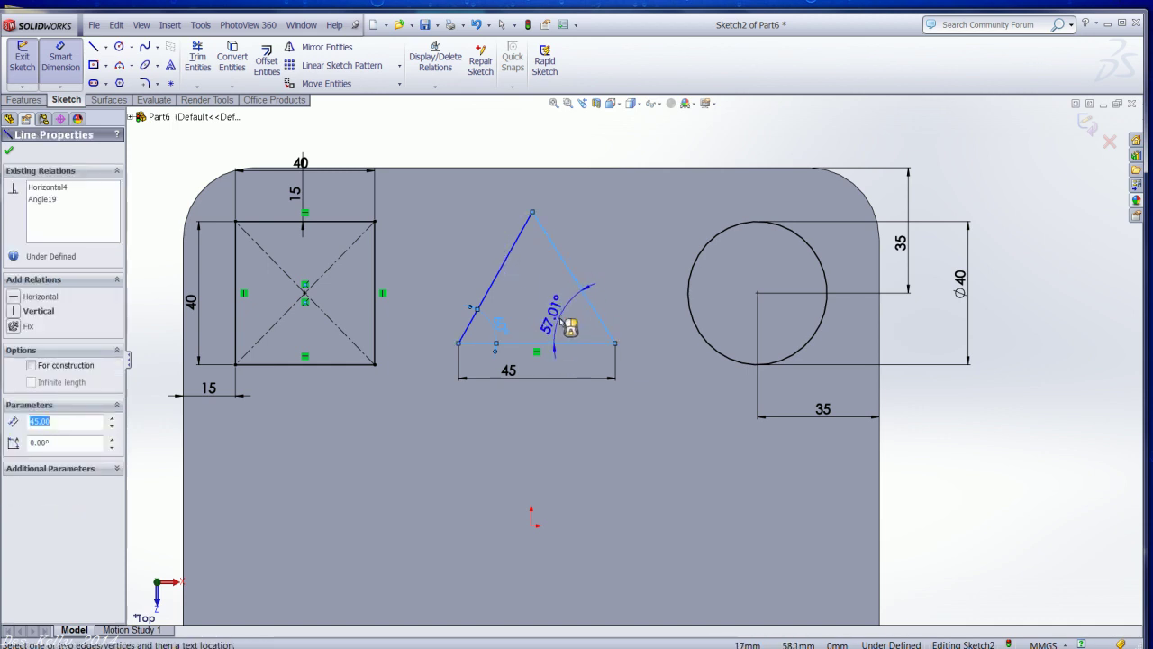
pyautogui.click(554, 326)
pyautogui.write('60')
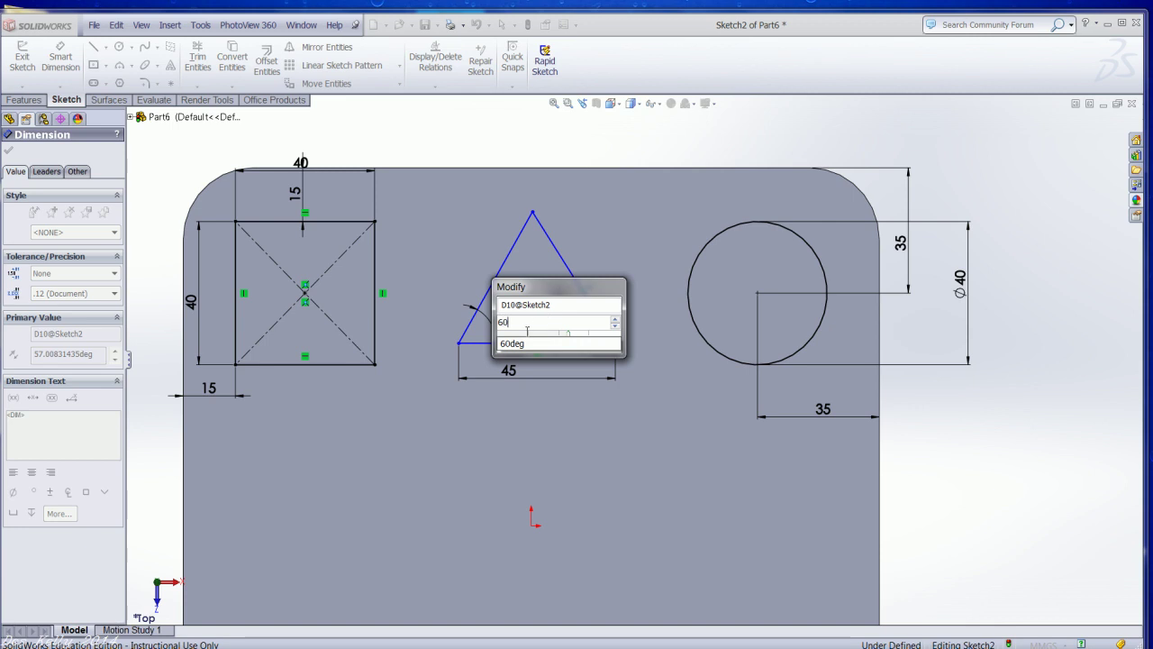
pyautogui.click(504, 344)
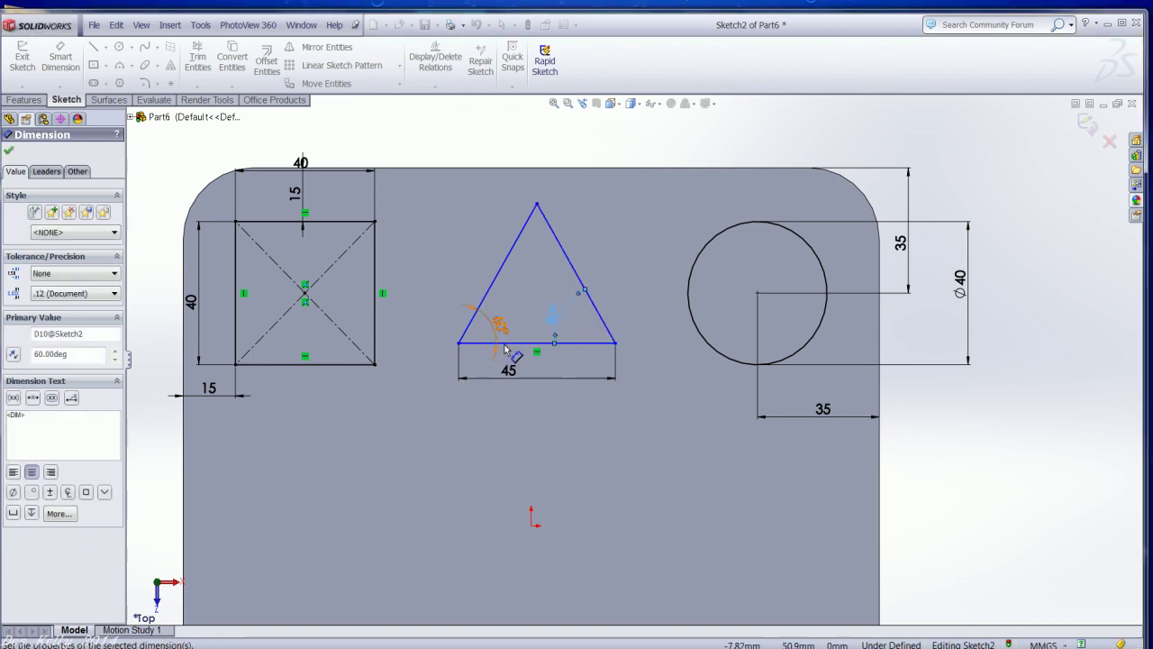
pyautogui.press('Escape')
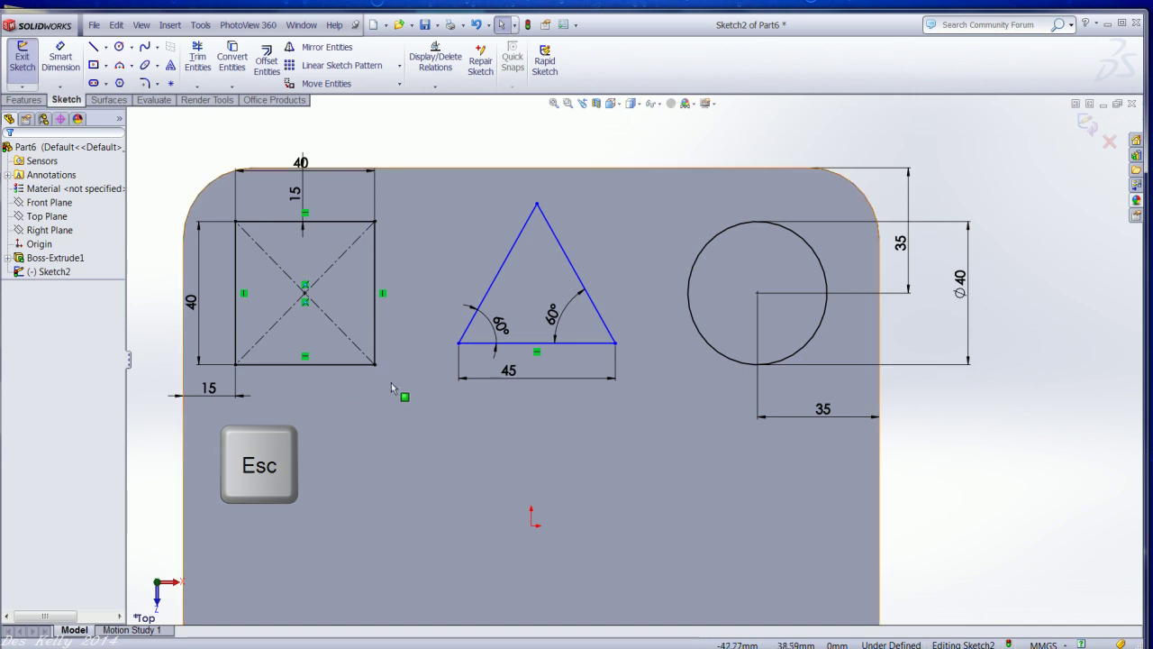
# Step: Move the triangle lower and make its base collinear with the square's bottom edge
pyautogui.click(458, 343)
pyautogui.moveTo(458, 359)
pyautogui.mouseDown()
pyautogui.moveTo(442, 398)
pyautogui.moveTo(467, 405)
pyautogui.mouseUp()
pyautogui.click(158, 440)
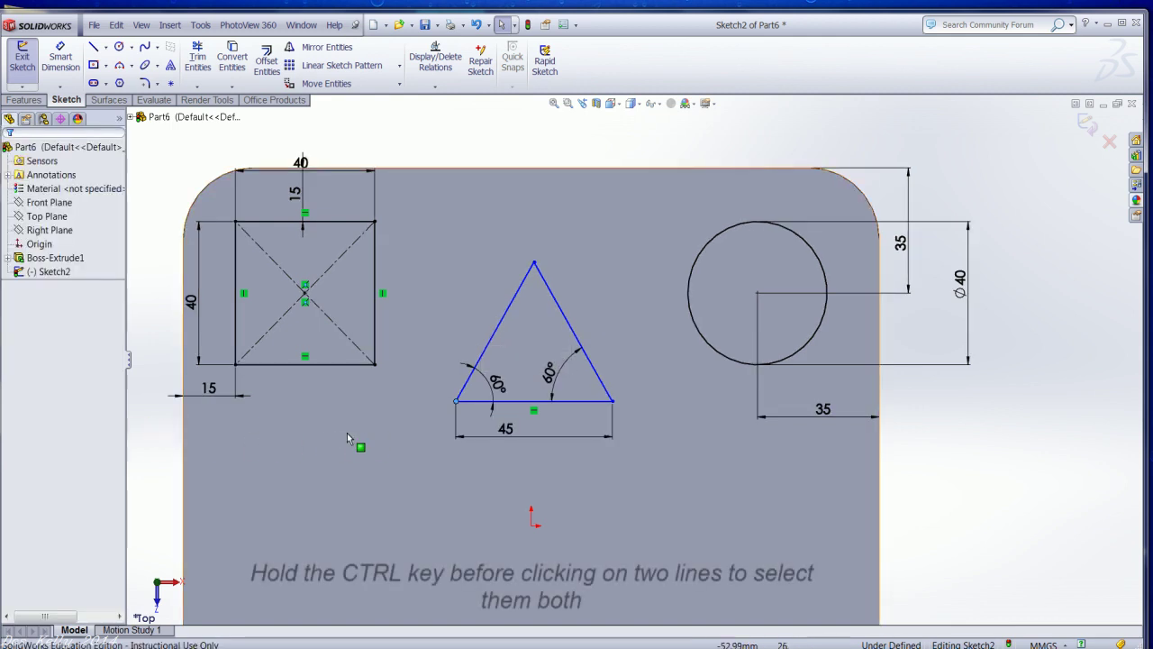
pyautogui.press('ctrl')
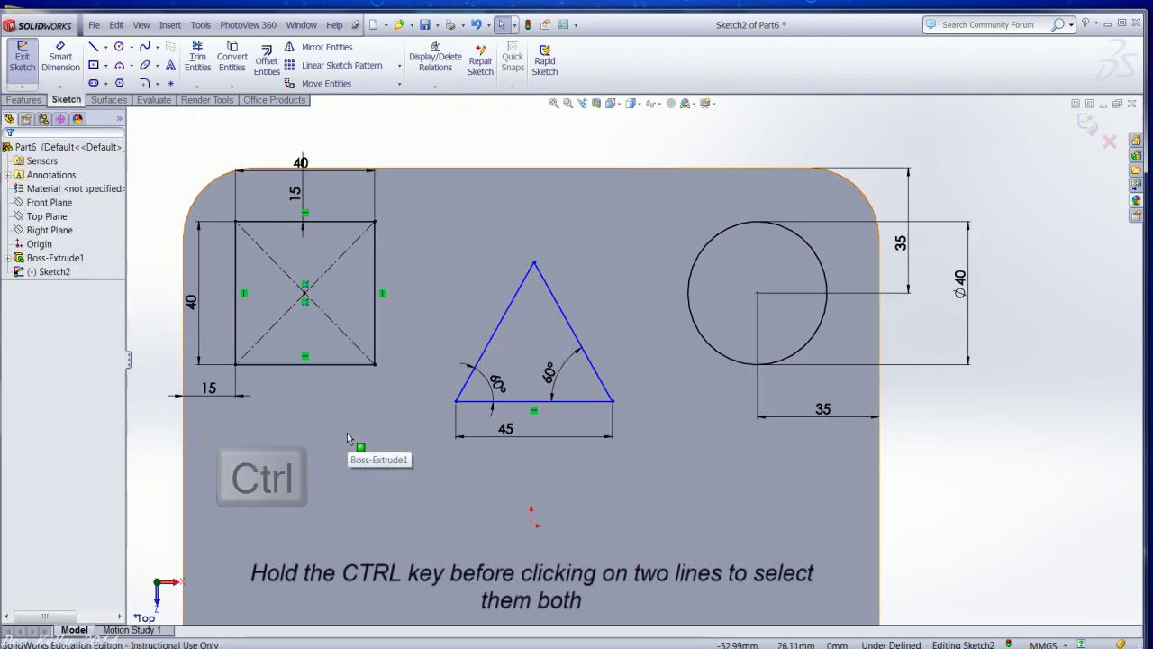
pyautogui.keyDown('ctrl'); pyautogui.click(275, 378); pyautogui.keyUp('ctrl')
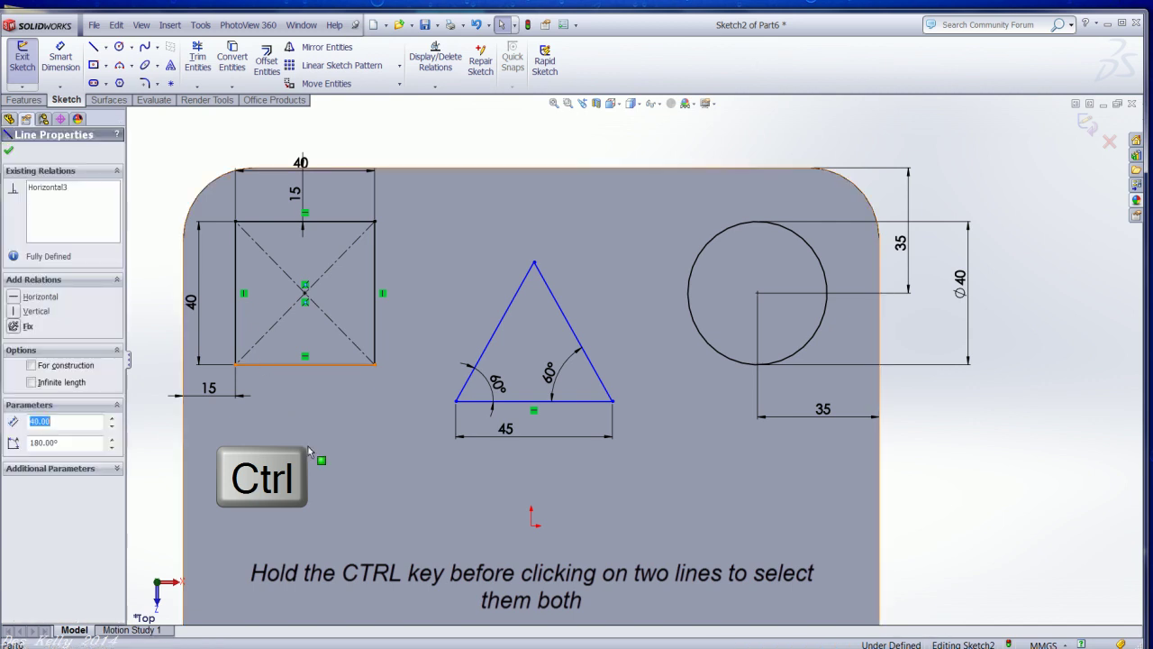
pyautogui.keyDown('ctrl'); pyautogui.click(468, 407); pyautogui.keyUp('ctrl')
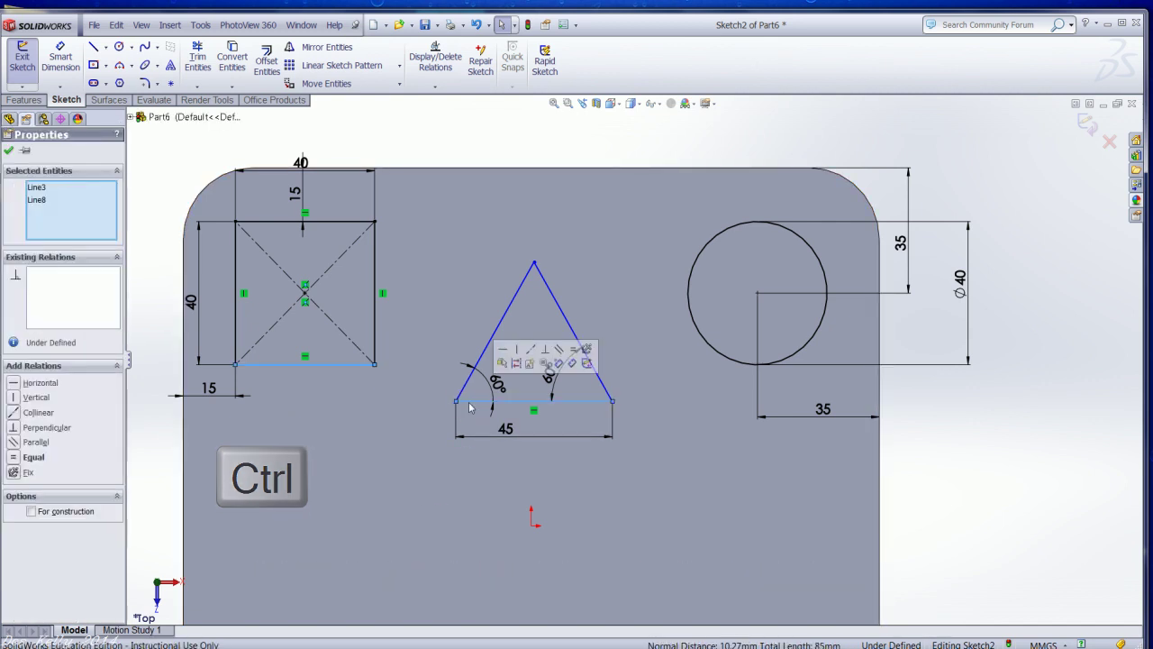
pyautogui.click(15, 414)
pyautogui.click(157, 457)
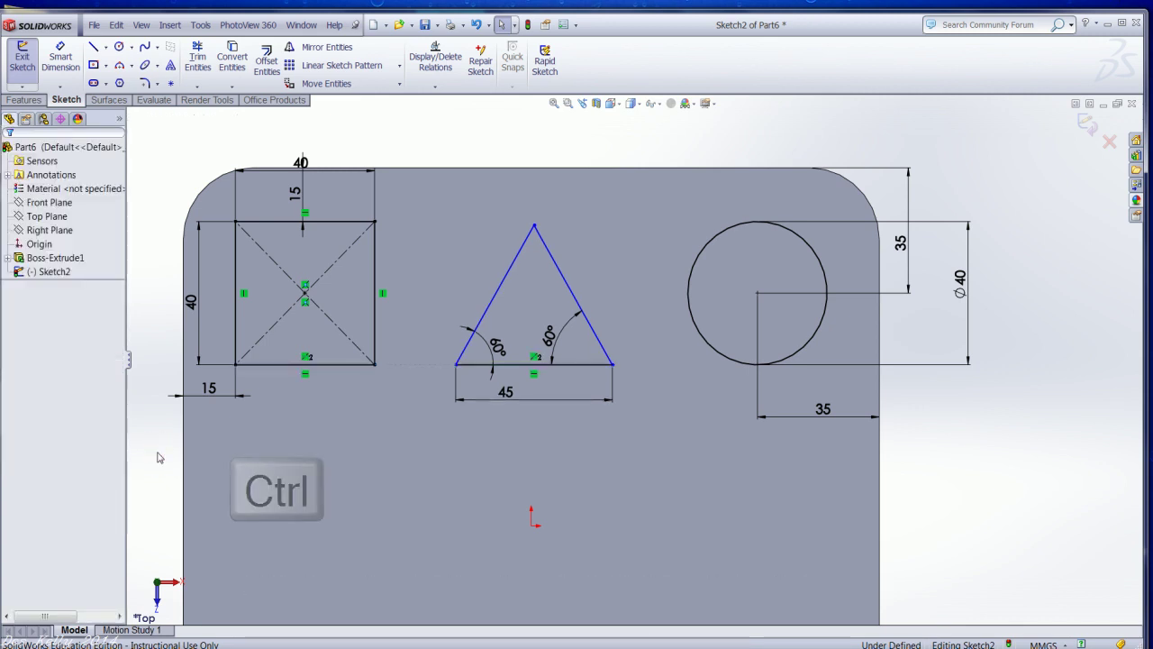
# Step: Constrain the triangle's apex vertically above the origin, fully defining Sketch2
pyautogui.keyDown('ctrl'); pyautogui.click(534, 225); pyautogui.keyUp('ctrl')
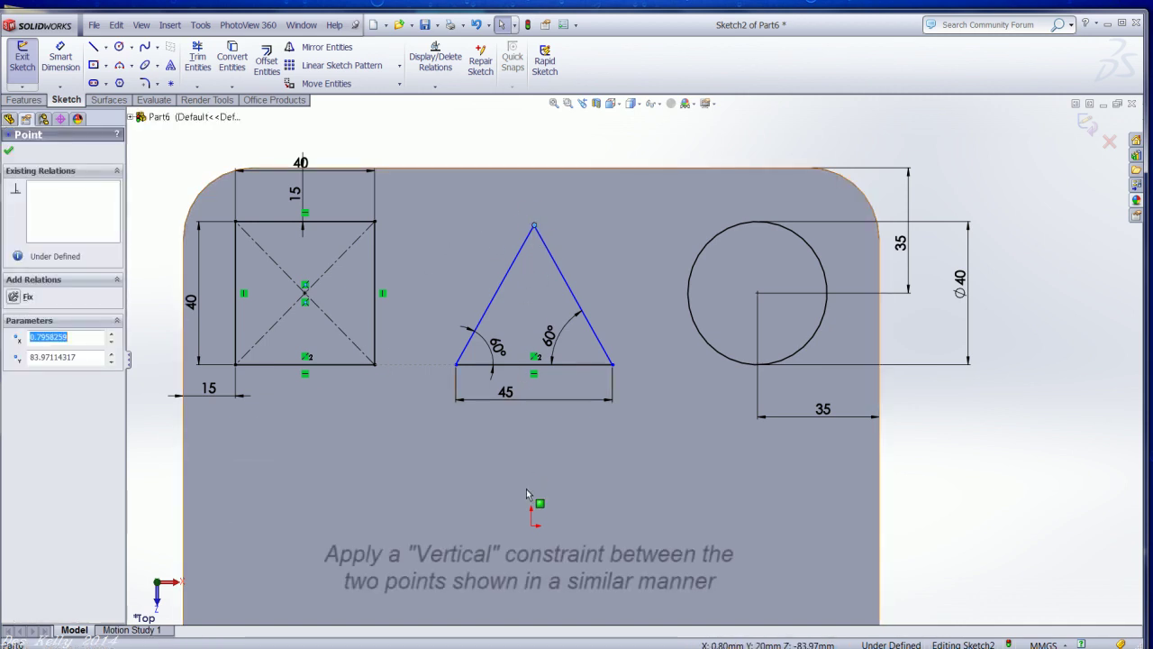
pyautogui.keyDown('ctrl'); pyautogui.click(531, 526); pyautogui.keyUp('ctrl')
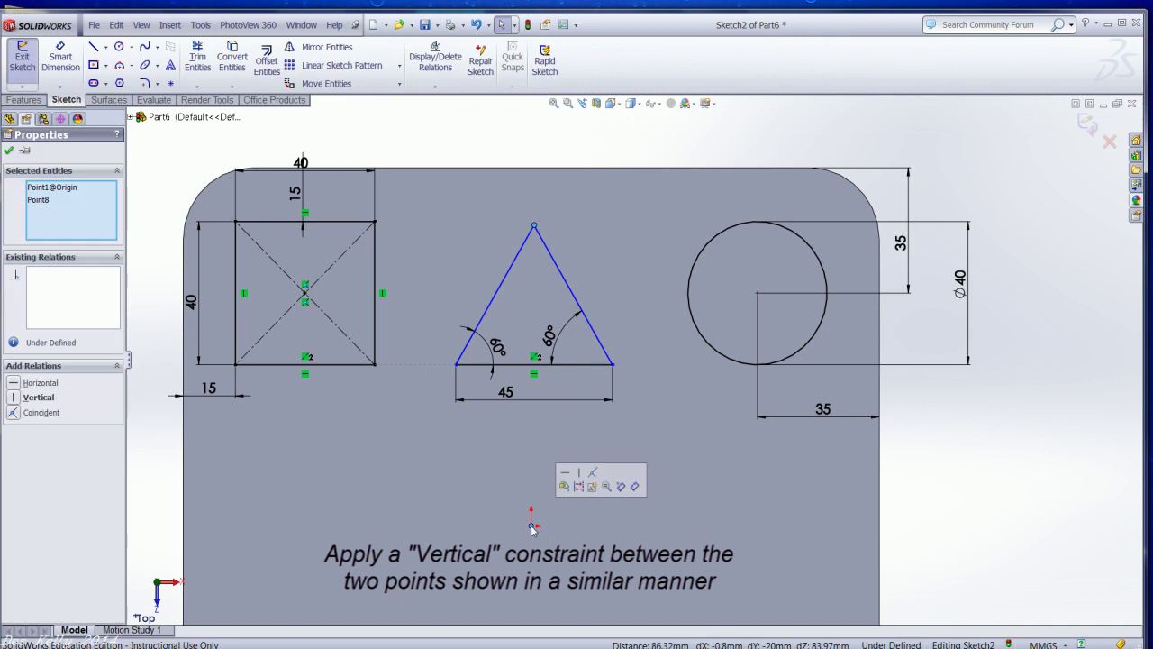
pyautogui.click(14, 397)
pyautogui.click(147, 437)
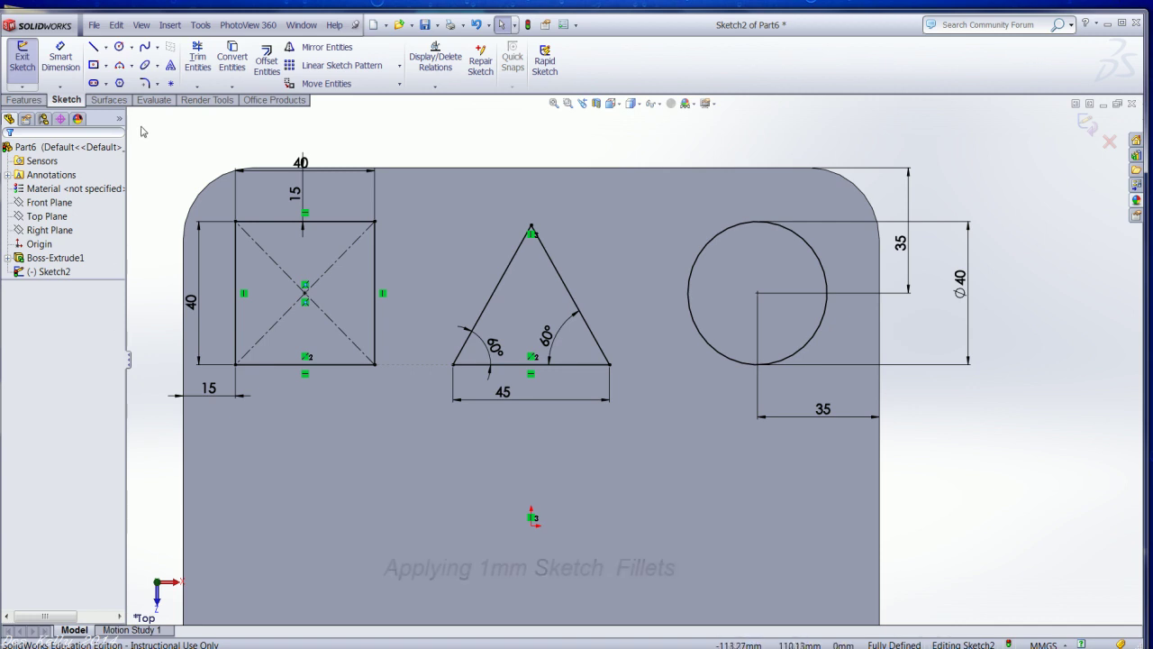
# Step: Apply 1 mm sketch fillets to the square's four corners and the triangle's three corners
pyautogui.click(145, 84)
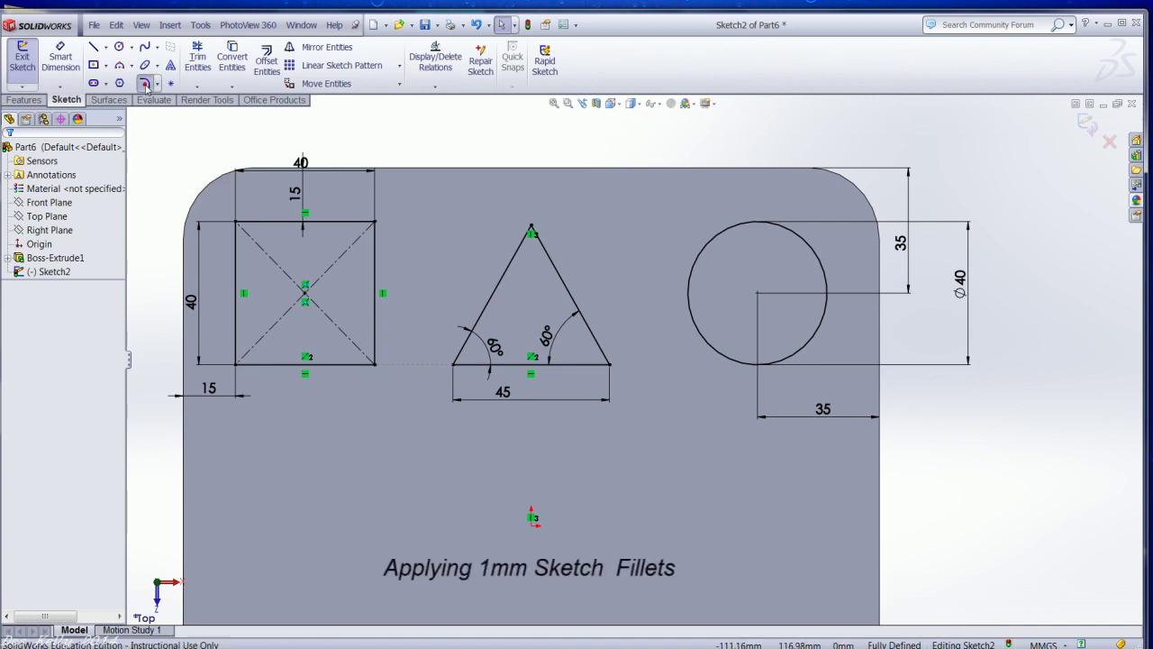
pyautogui.write('1')
pyautogui.click(235, 223)
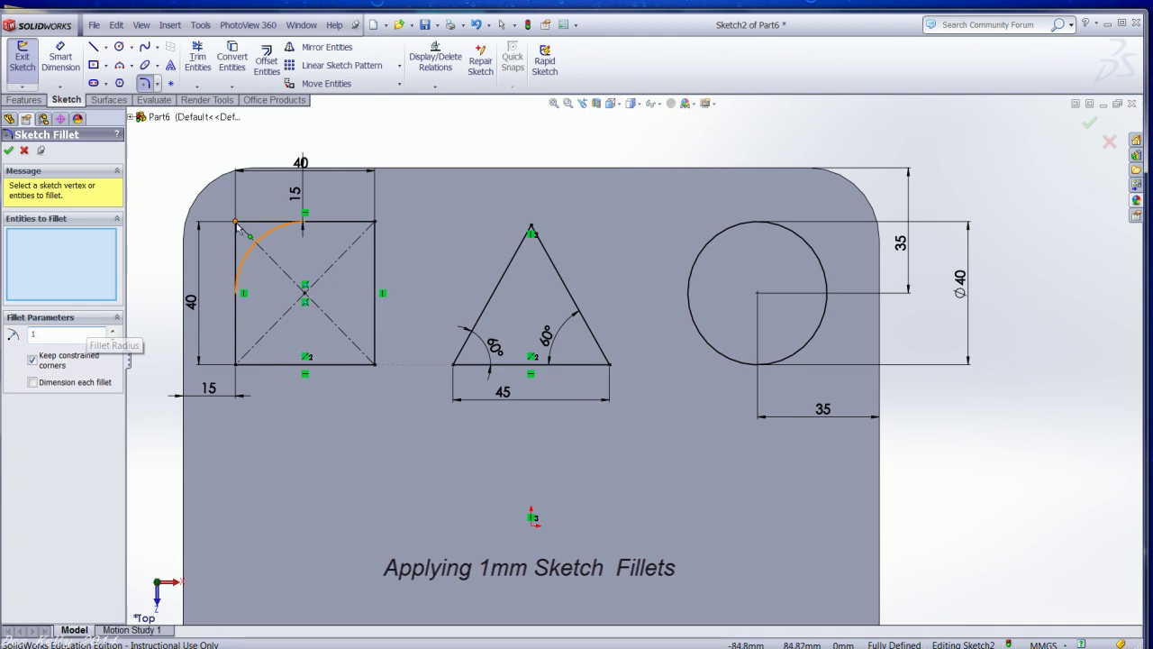
pyautogui.click(235, 365)
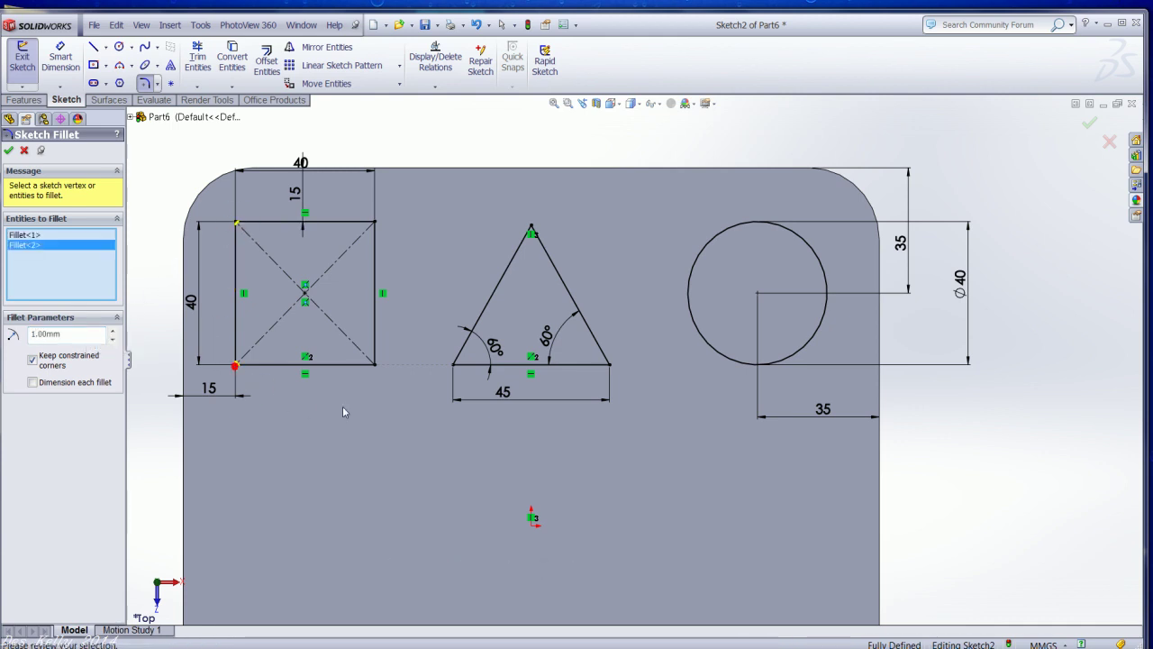
pyautogui.click(375, 365)
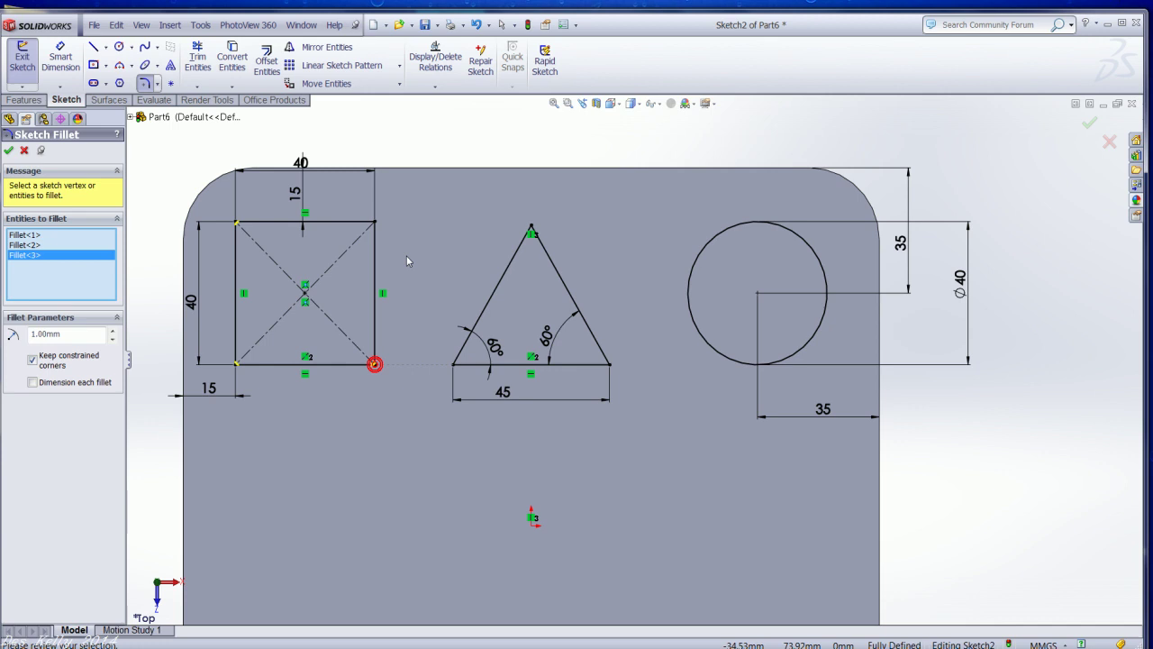
pyautogui.click(375, 222)
pyautogui.click(532, 225)
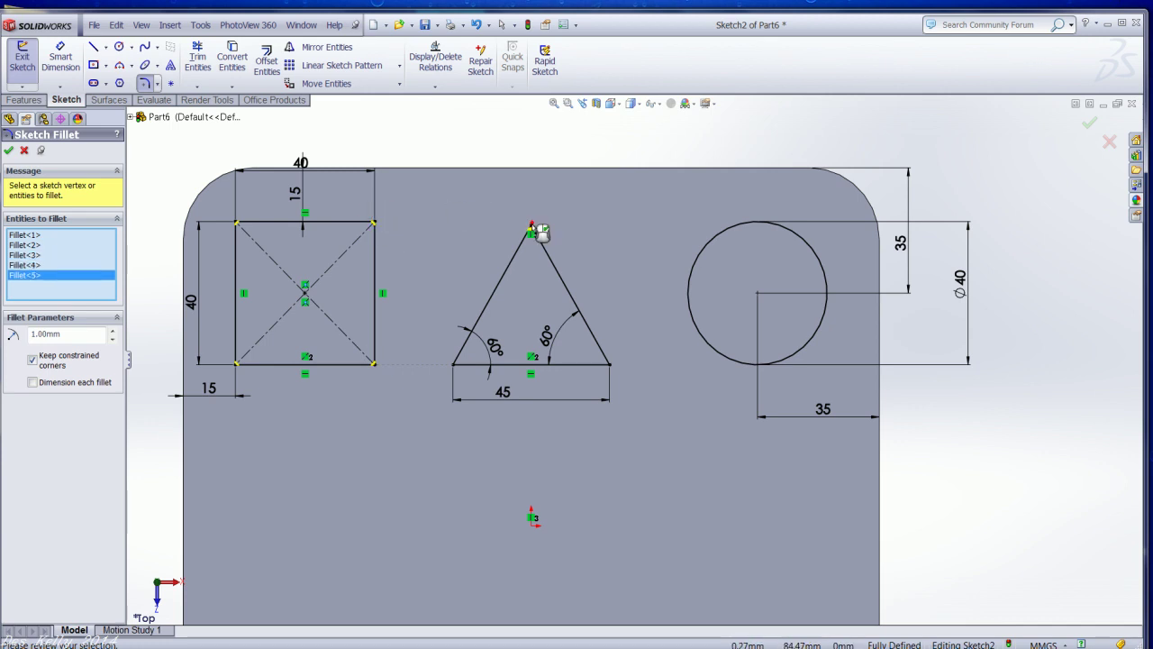
pyautogui.click(452, 365)
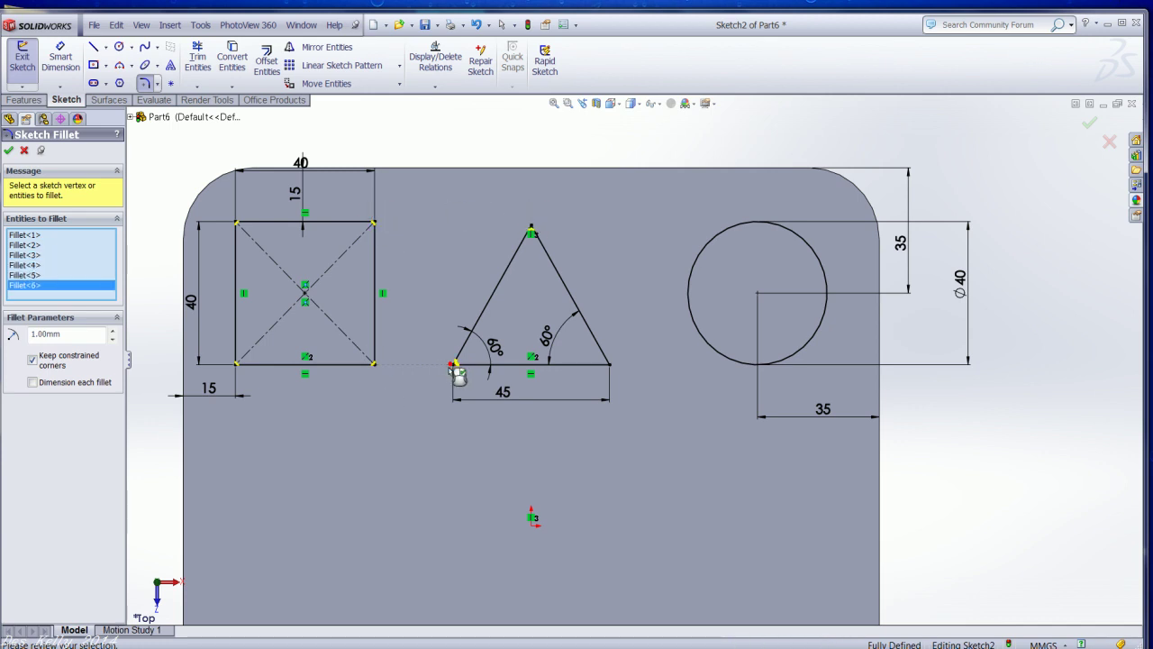
pyautogui.click(609, 365)
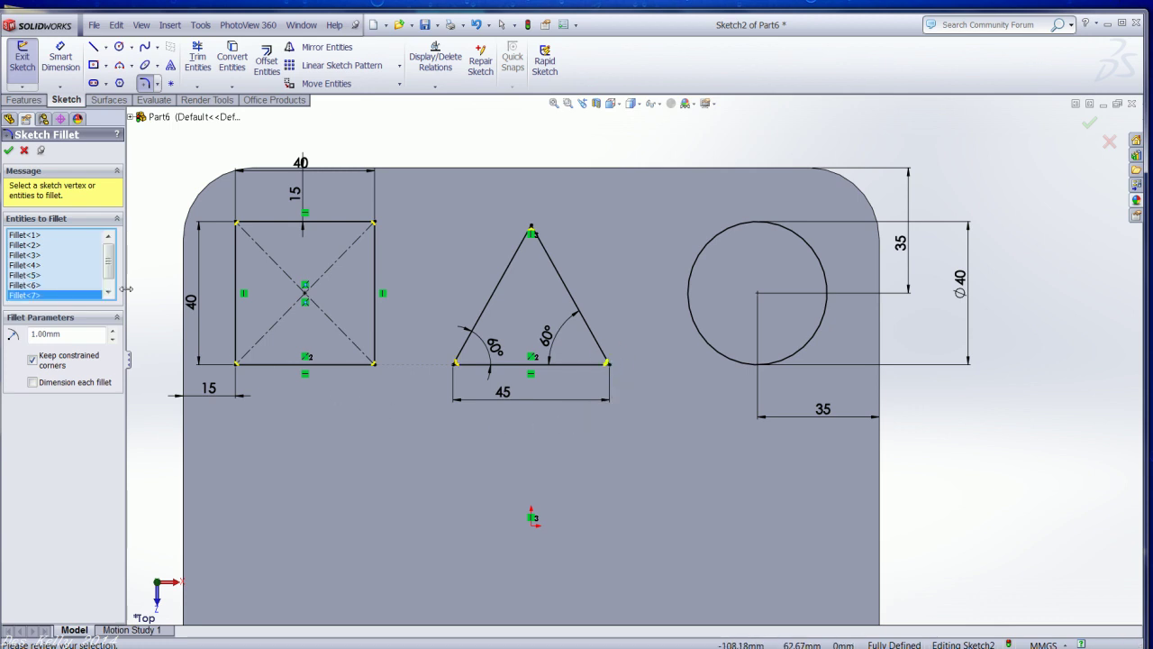
pyautogui.click(9, 150)
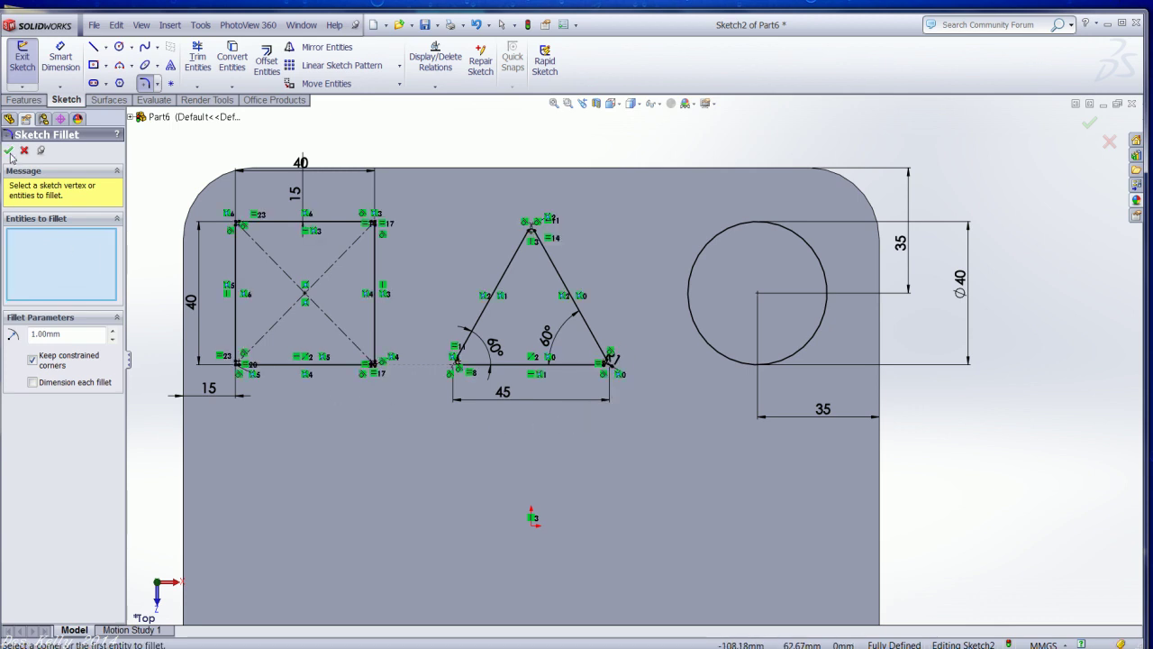
pyautogui.click(9, 150)
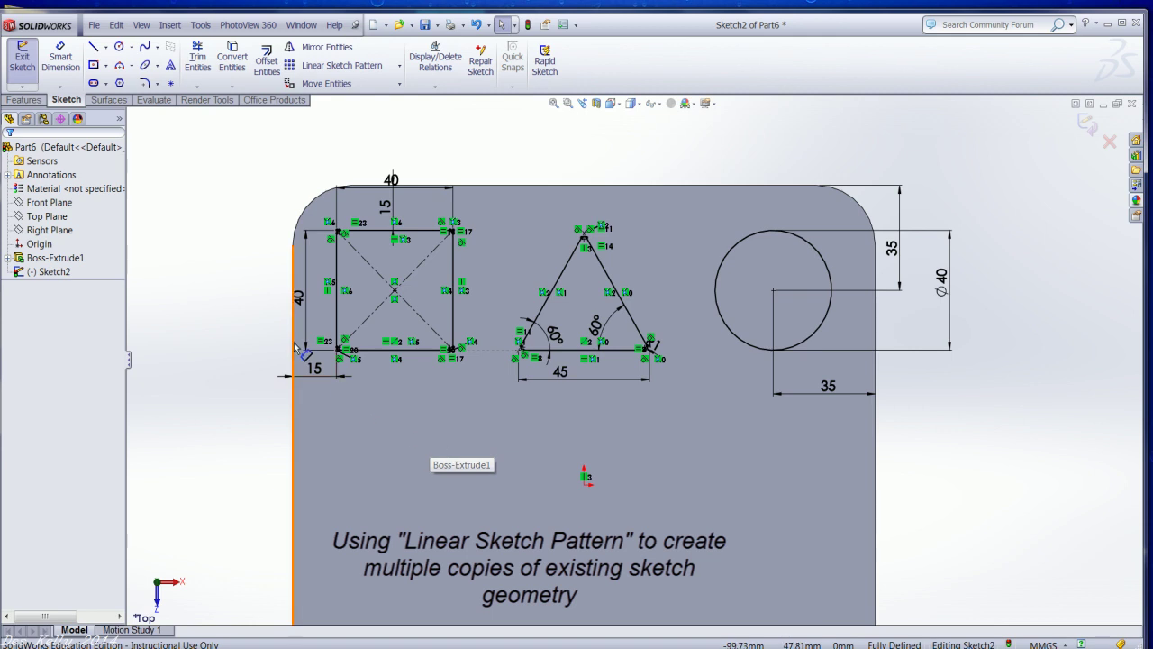
# Step: Start a linear sketch pattern and select the square's four edges as entities to pattern
pyautogui.click(335, 68)
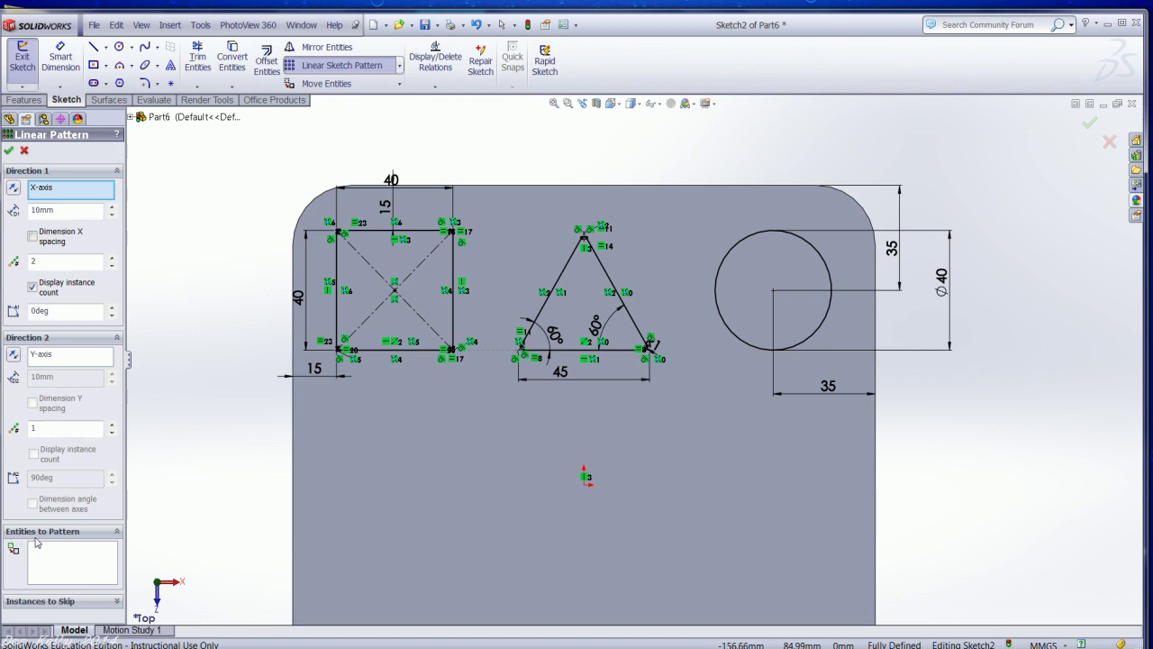
pyautogui.click(54, 559)
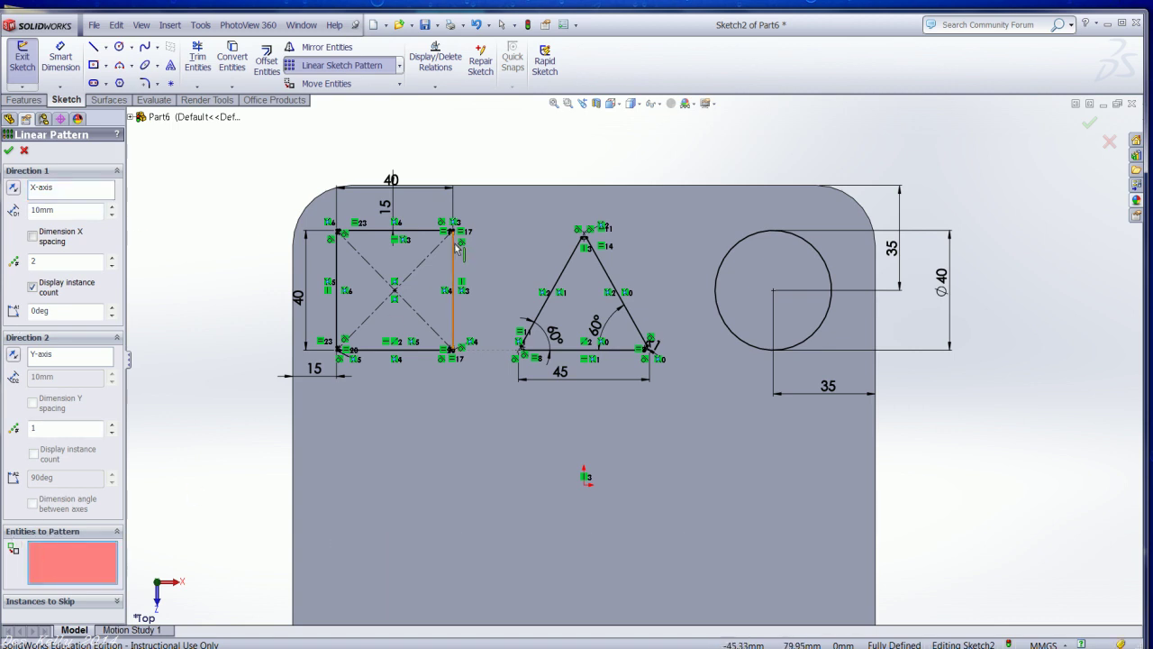
pyautogui.scroll(-3, 456, 248)
pyautogui.scroll(-1, 456, 243)
pyautogui.scroll(-1, 456, 241)
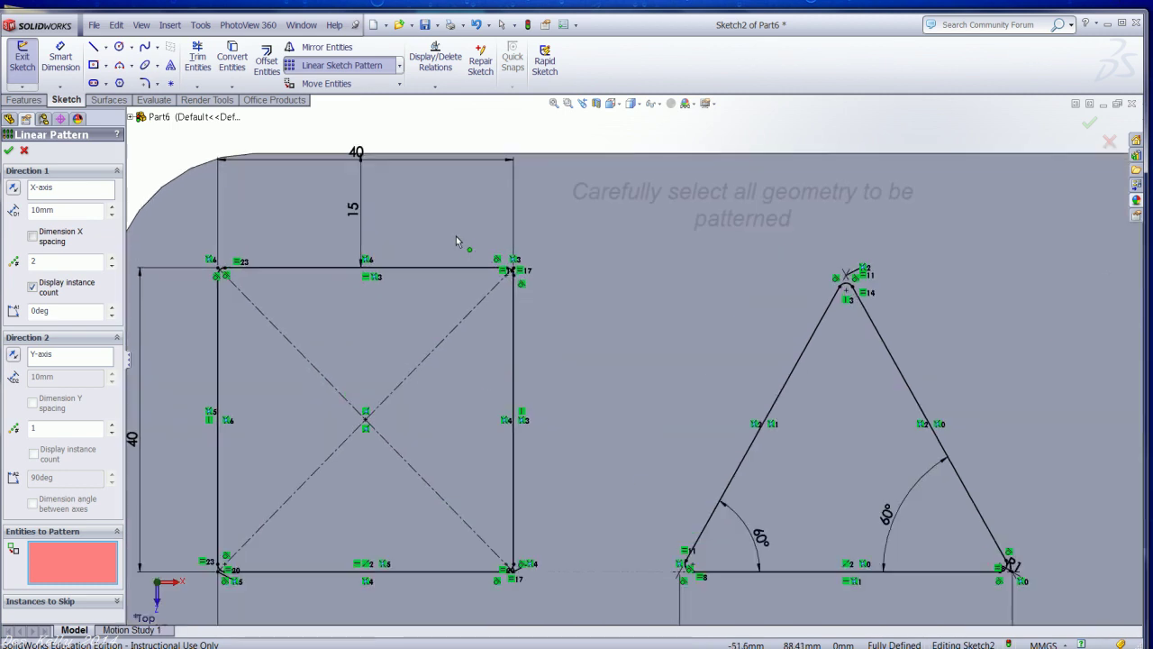
pyautogui.click(264, 271)
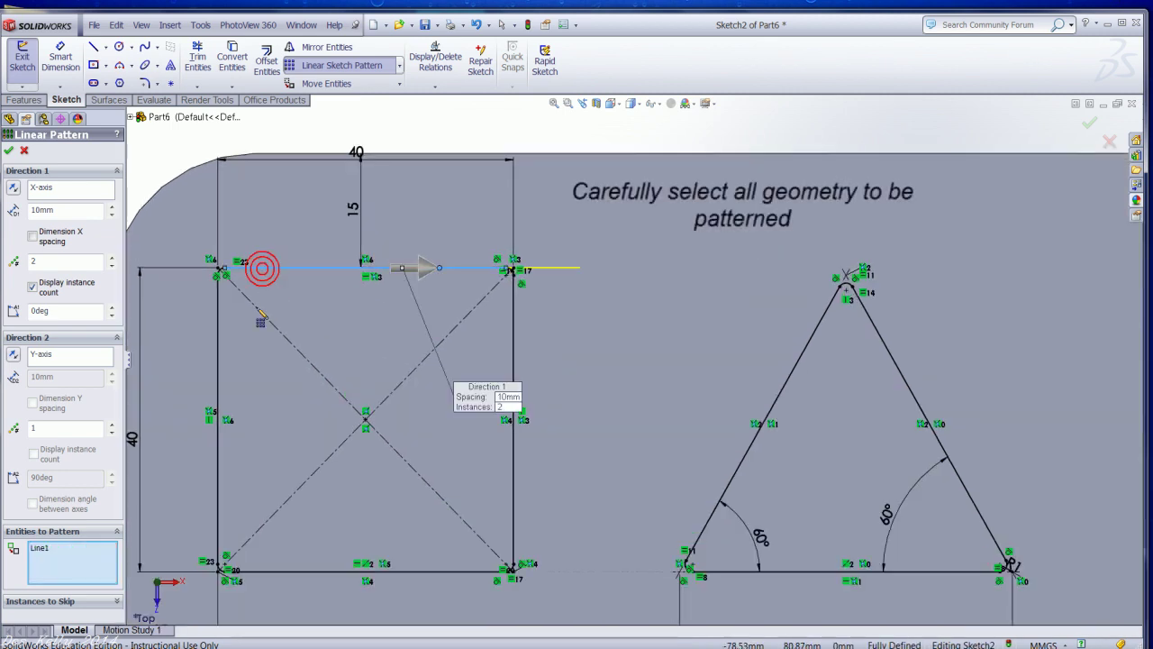
pyautogui.click(220, 322)
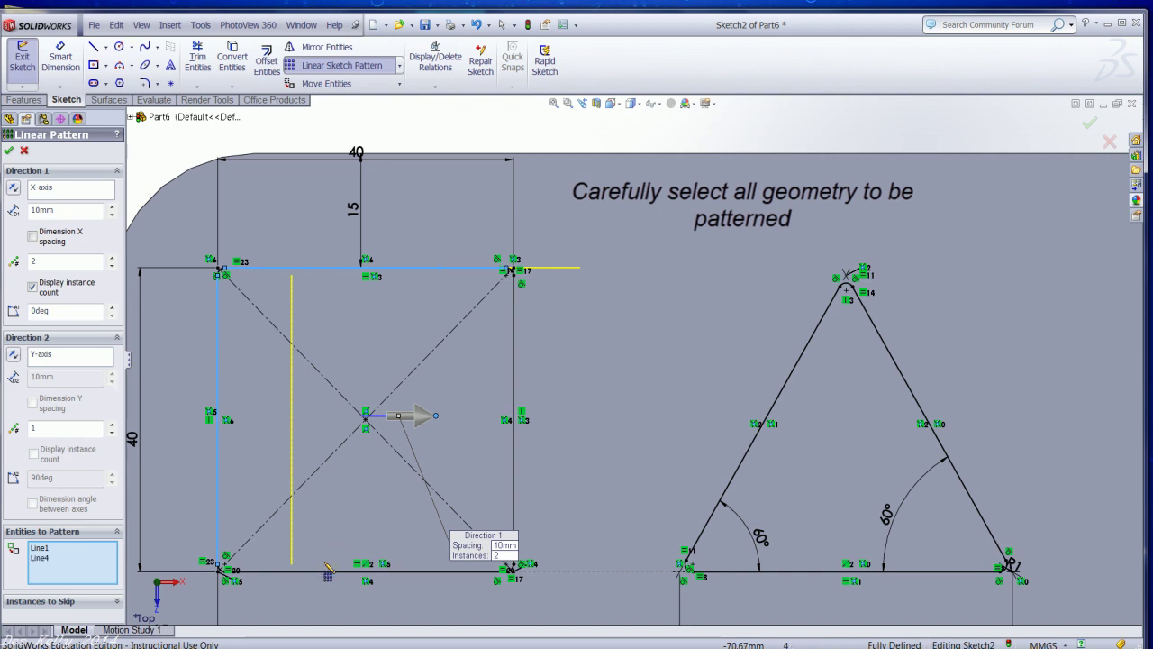
pyautogui.click(326, 571)
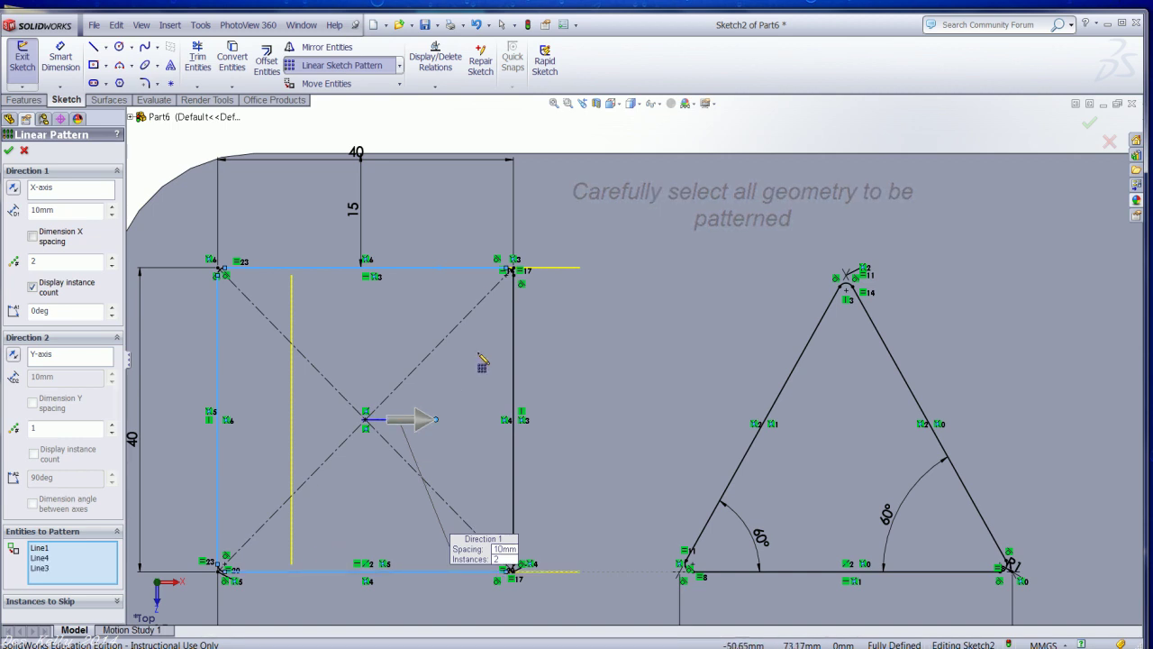
pyautogui.scroll(-3, 513, 306)
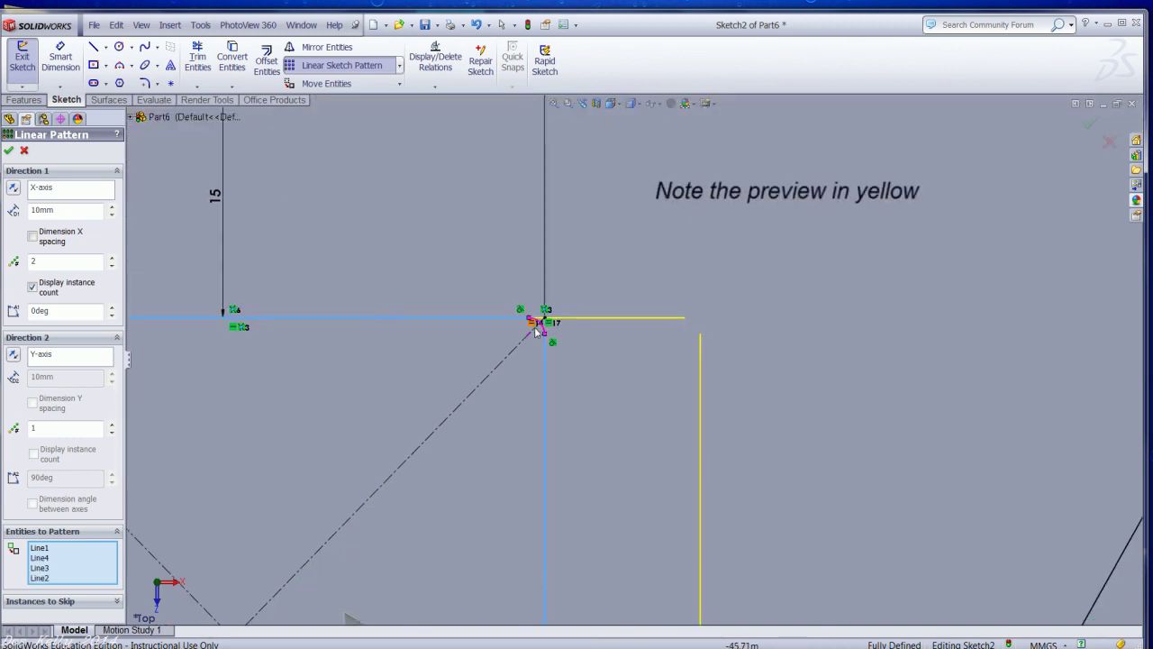
pyautogui.click(543, 331)
# Step: Add the triangle's two slanted edges and the circle to the pattern selection
pyautogui.scroll(2, 546, 331)
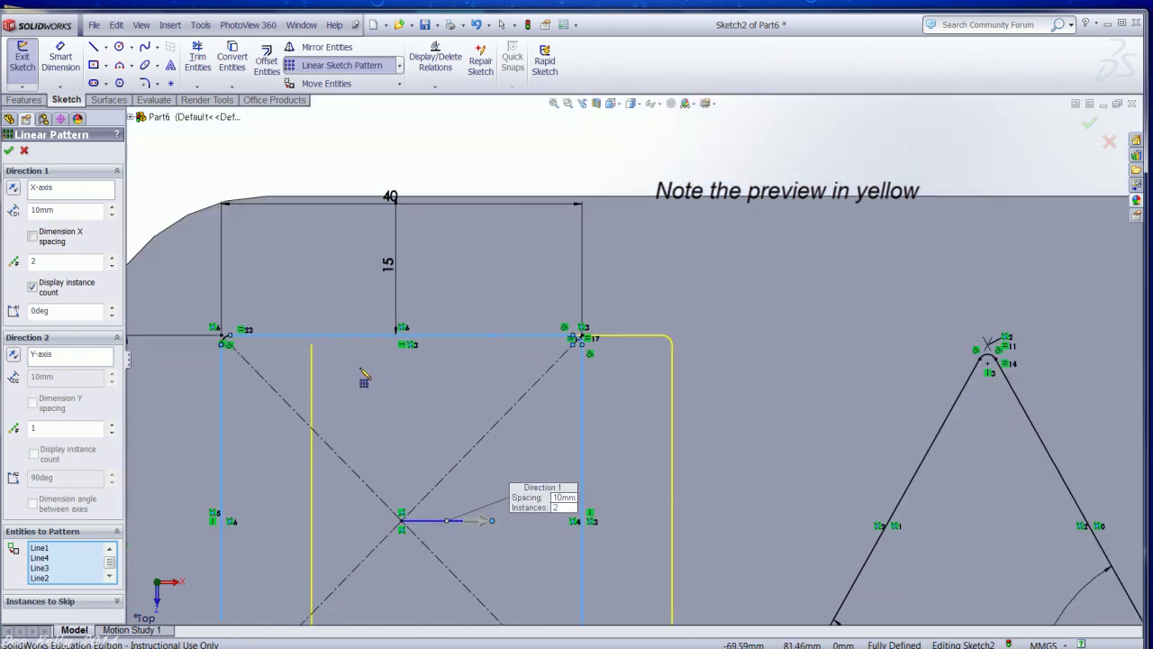
pyautogui.scroll(-1, 226, 343)
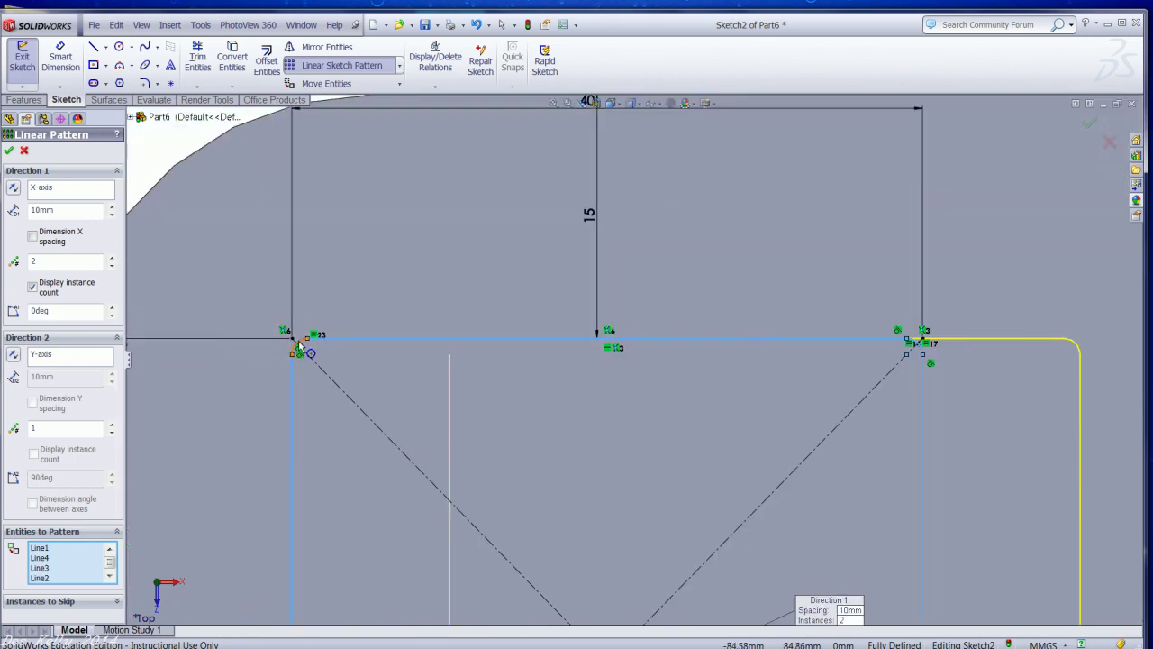
pyautogui.scroll(5, 369, 489)
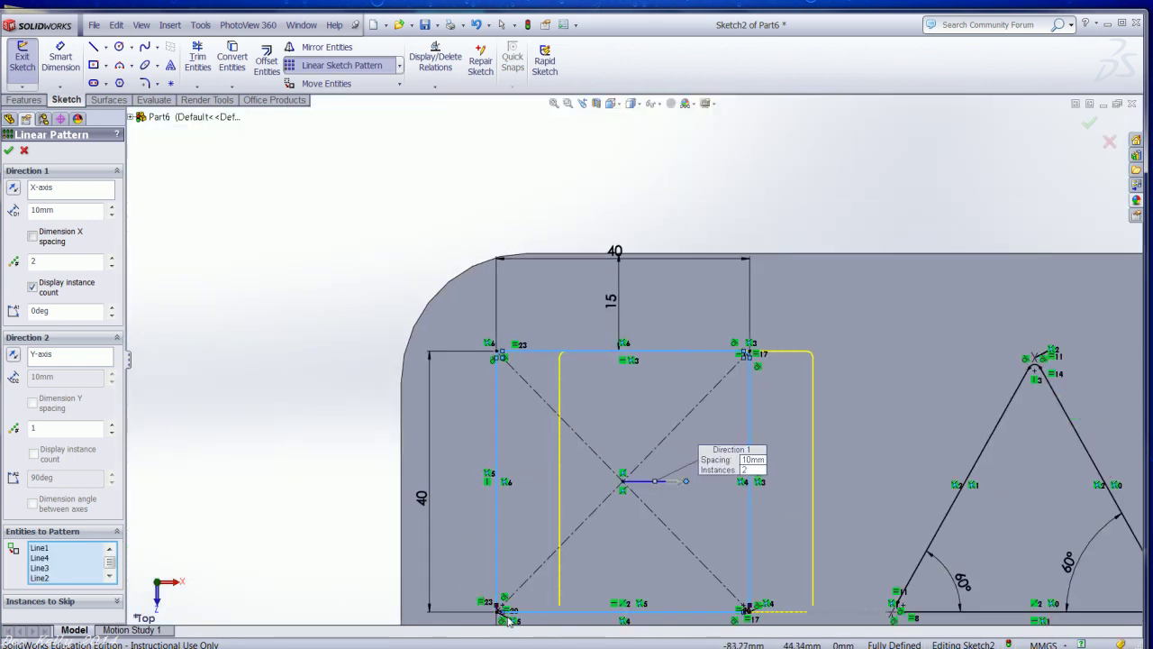
pyautogui.scroll(-3, 509, 620)
pyautogui.scroll(-3, 515, 553)
pyautogui.scroll(-1, 549, 481)
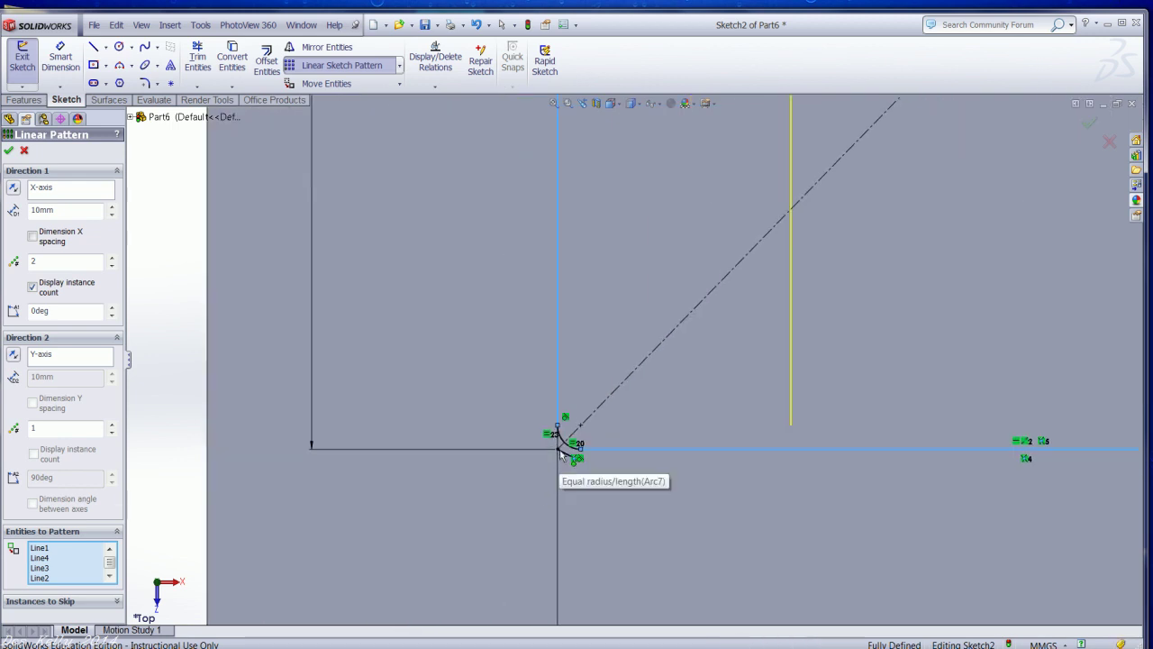
pyautogui.scroll(2, 571, 448)
pyautogui.scroll(2, 899, 396)
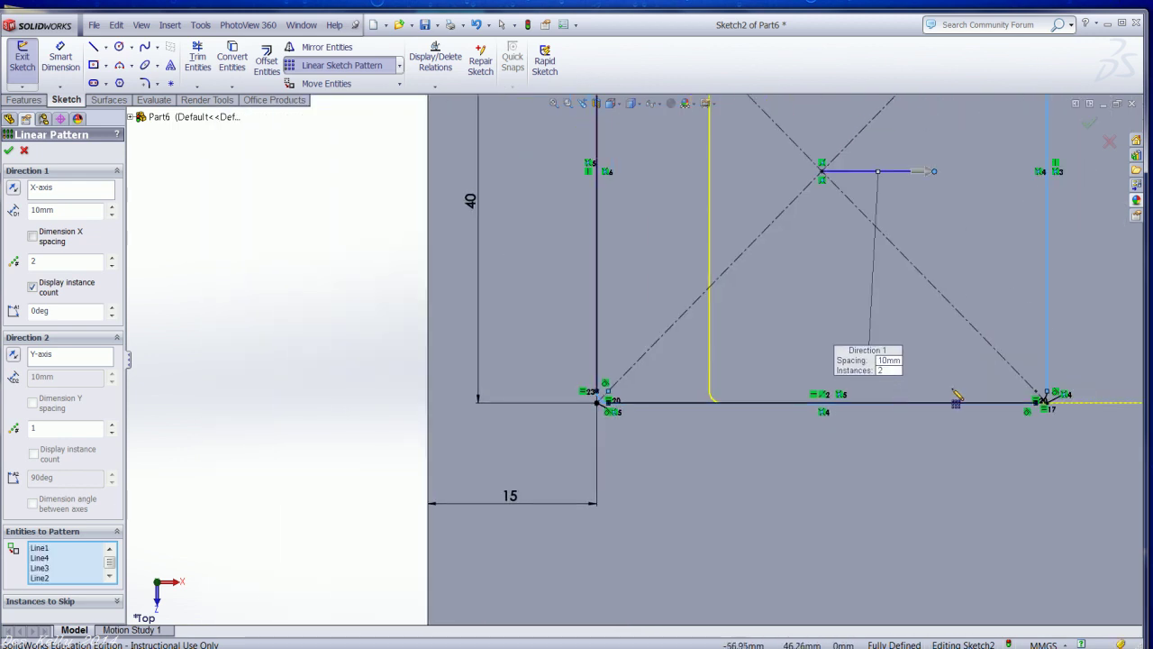
pyautogui.scroll(-2, 901, 399)
pyautogui.scroll(-3, 869, 397)
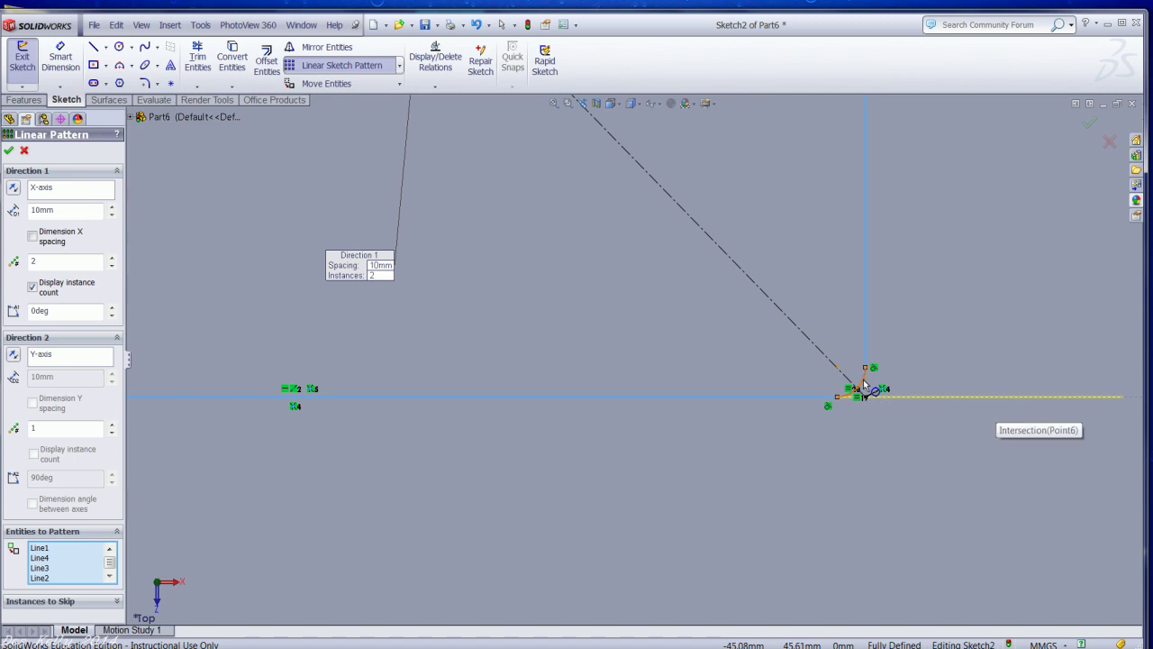
pyautogui.scroll(1, 865, 385)
pyautogui.scroll(2, 867, 385)
pyautogui.scroll(2, 892, 371)
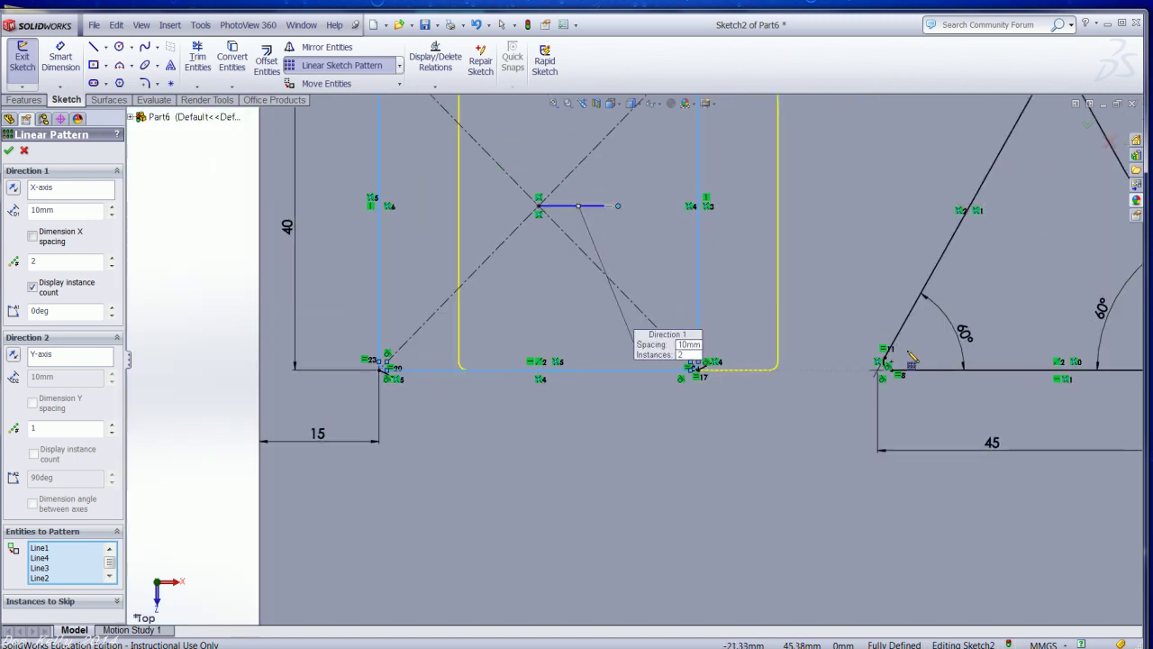
pyautogui.click(943, 265)
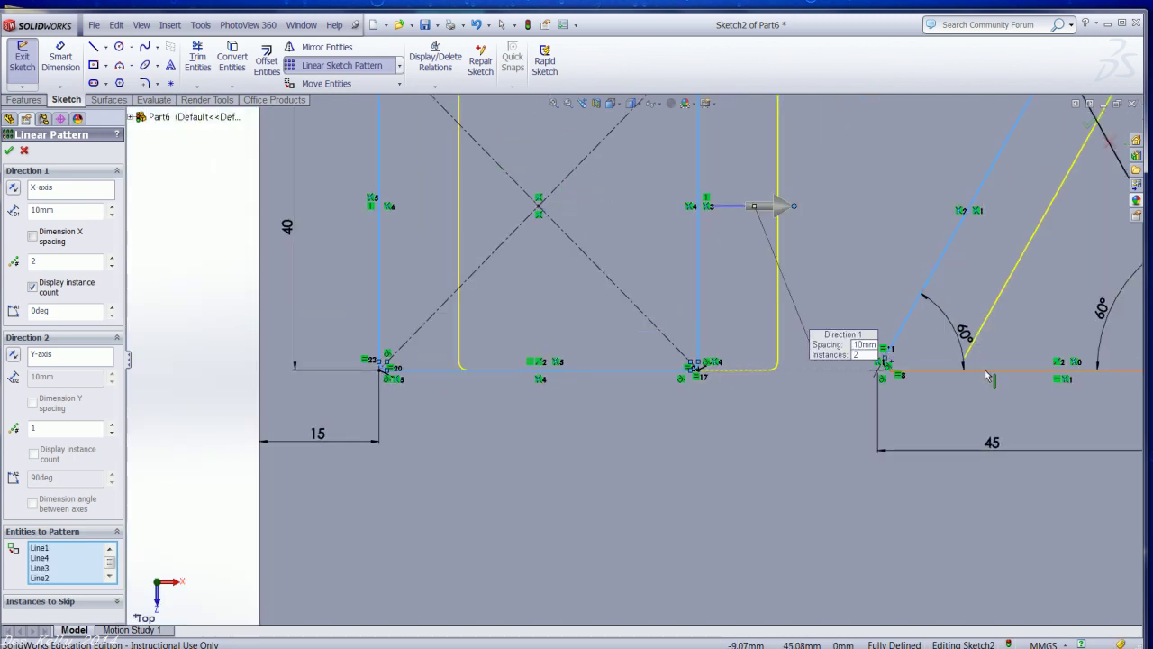
pyautogui.scroll(-3, 983, 368)
pyautogui.scroll(-1, 955, 365)
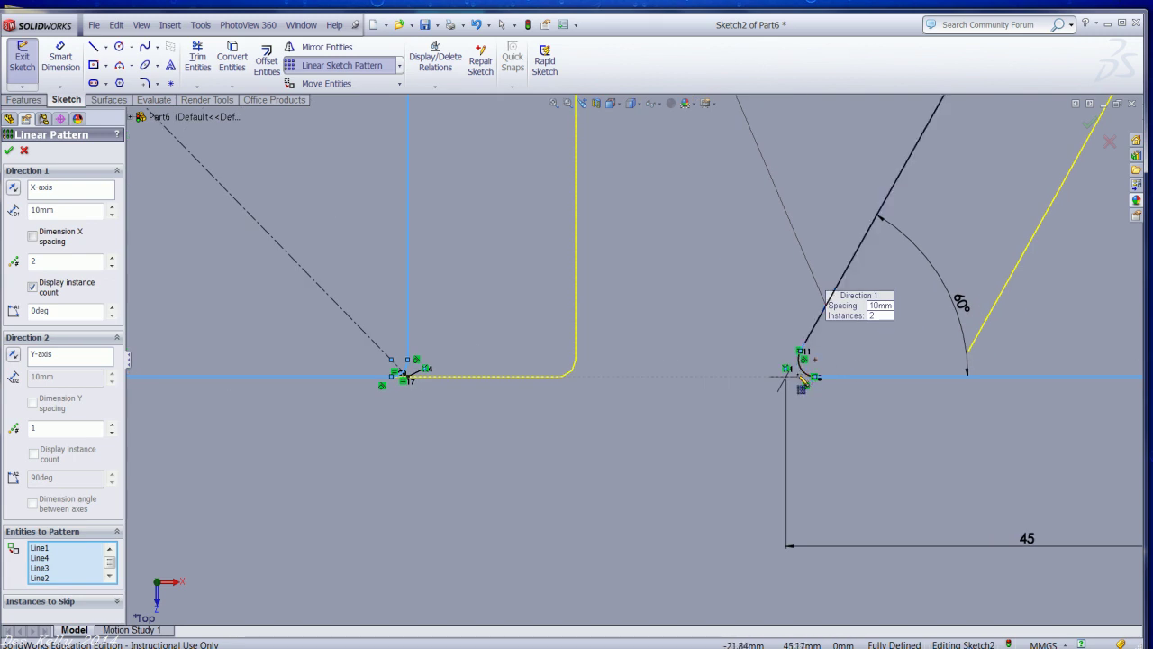
pyautogui.scroll(3, 816, 372)
pyautogui.scroll(2, 818, 160)
pyautogui.scroll(-3, 817, 159)
pyautogui.scroll(-2, 734, 242)
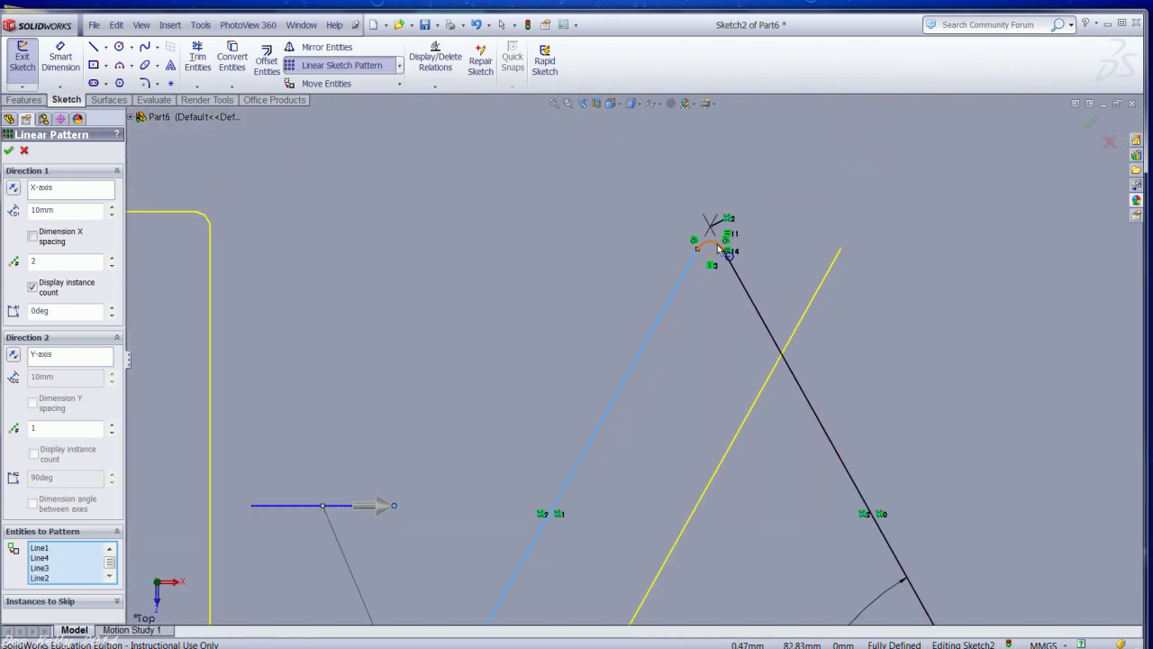
pyautogui.click(738, 282)
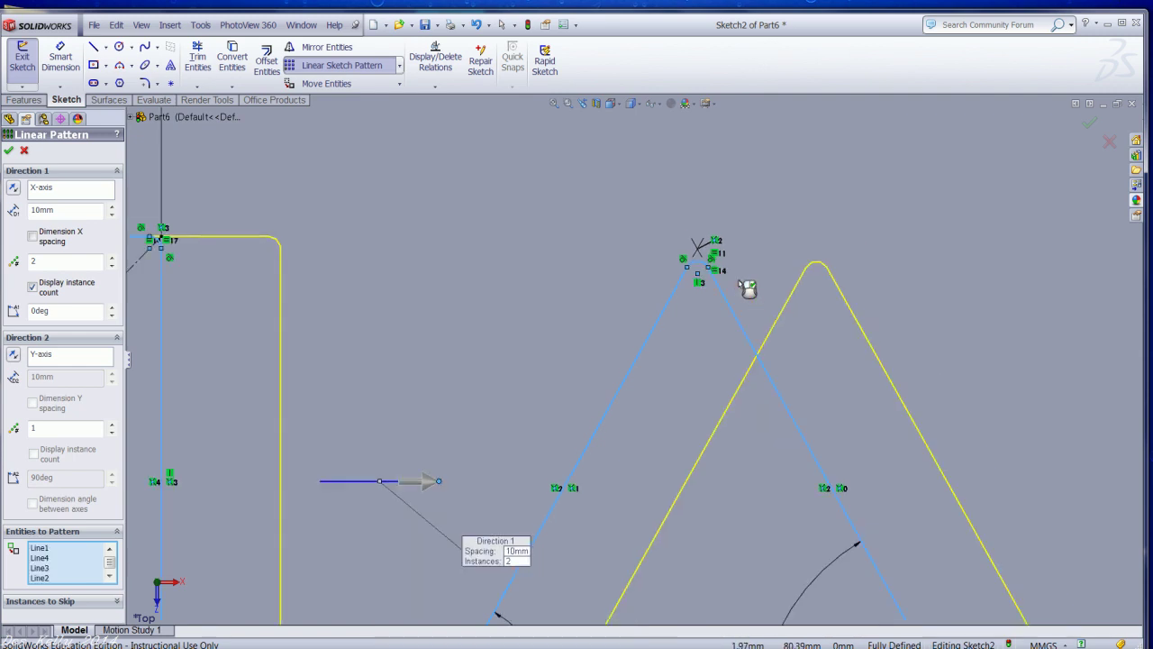
pyautogui.scroll(3, 850, 524)
pyautogui.scroll(-1, 879, 577)
pyautogui.scroll(-3, 799, 534)
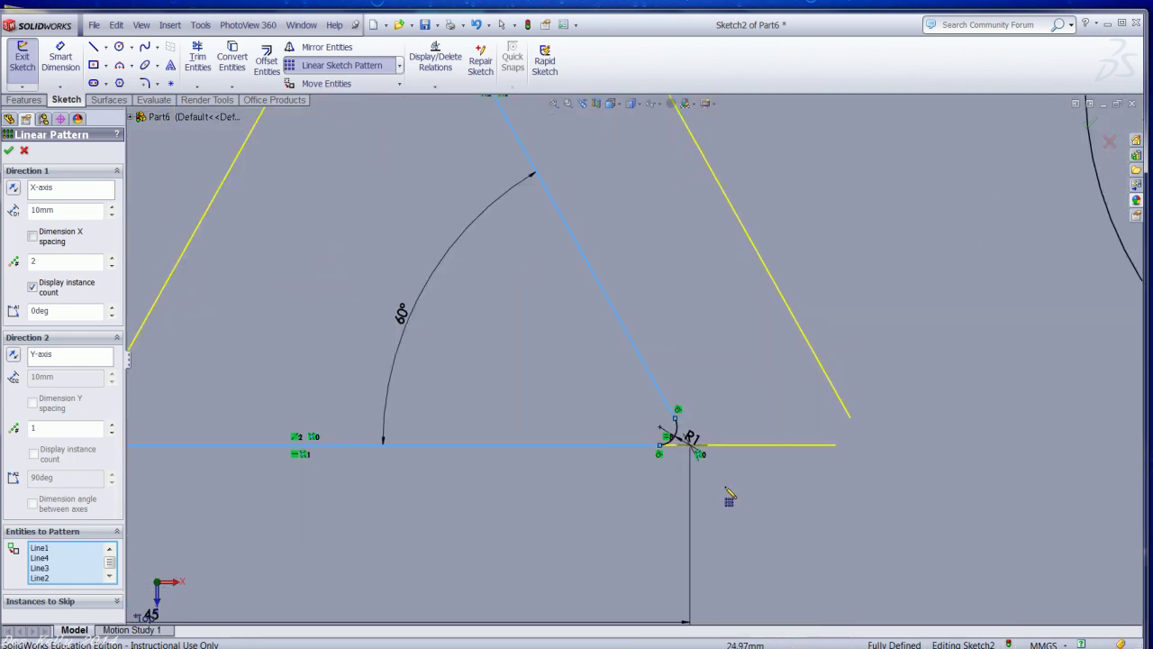
pyautogui.scroll(3, 830, 423)
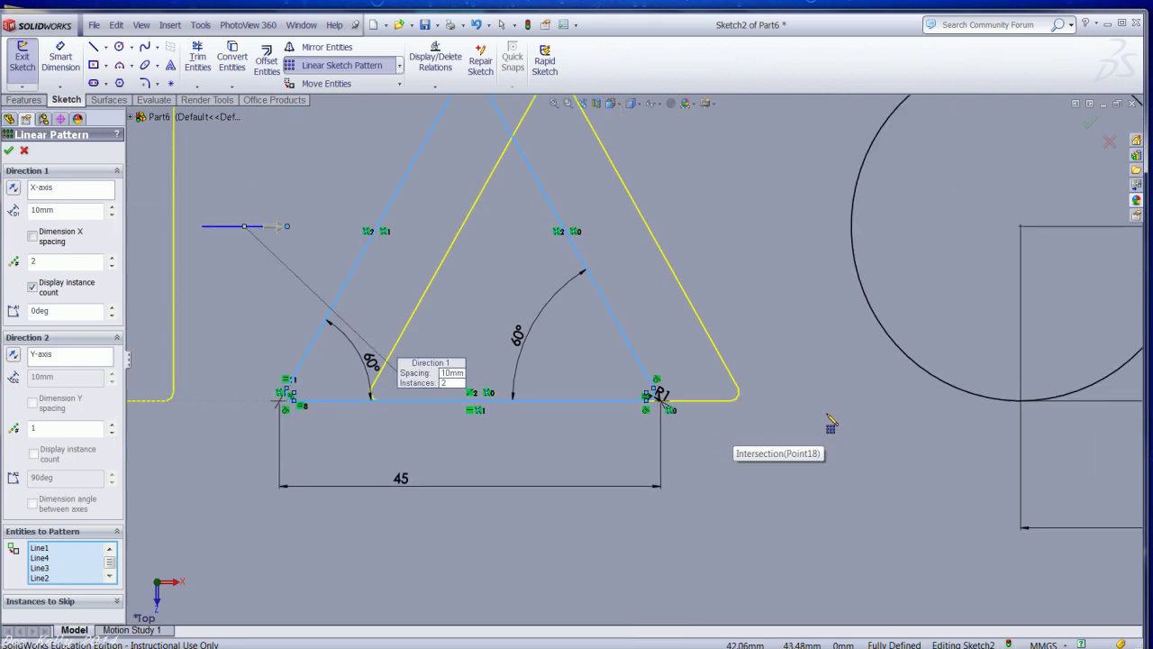
pyautogui.click(841, 372)
# Step: Keep the X-direction spacing at 10 mm and reduce that direction to a single instance
pyautogui.press('f')
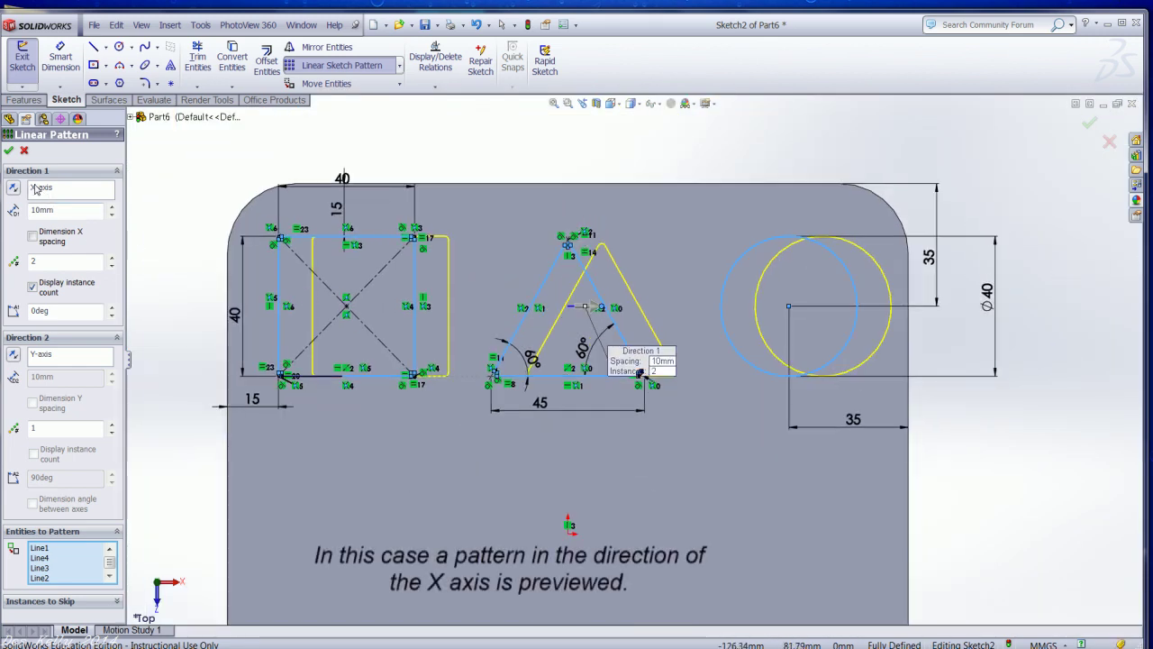
pyautogui.click(112, 209)
pyautogui.click(112, 209)
pyautogui.click(112, 214)
pyautogui.click(112, 214)
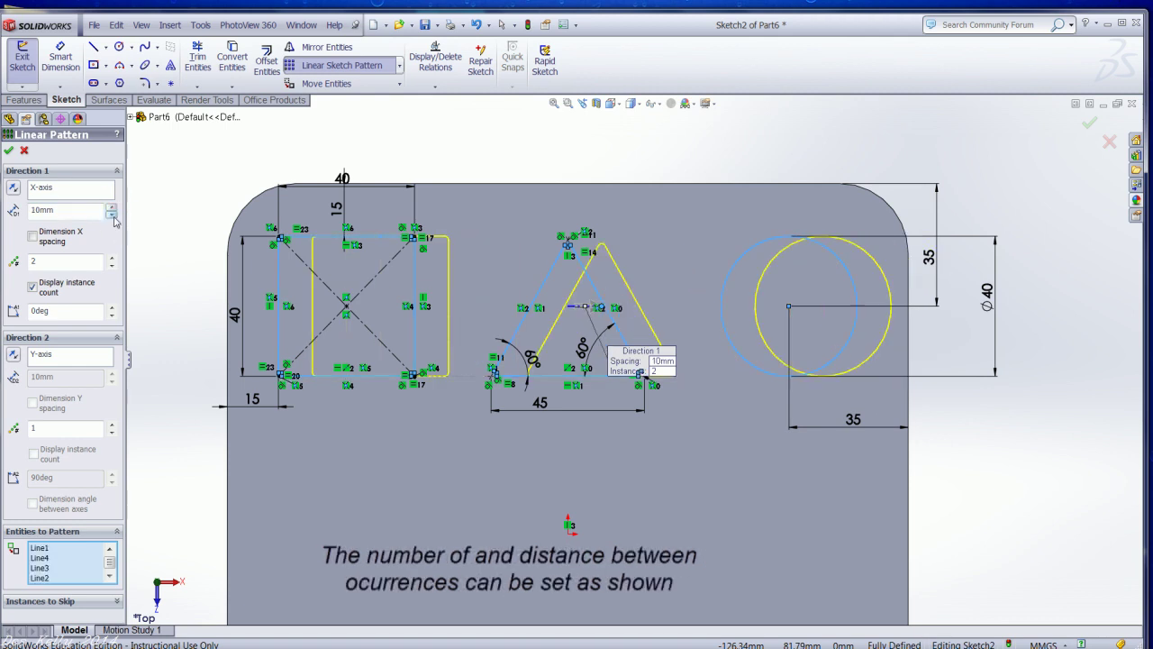
pyautogui.click(112, 260)
pyautogui.click(112, 266)
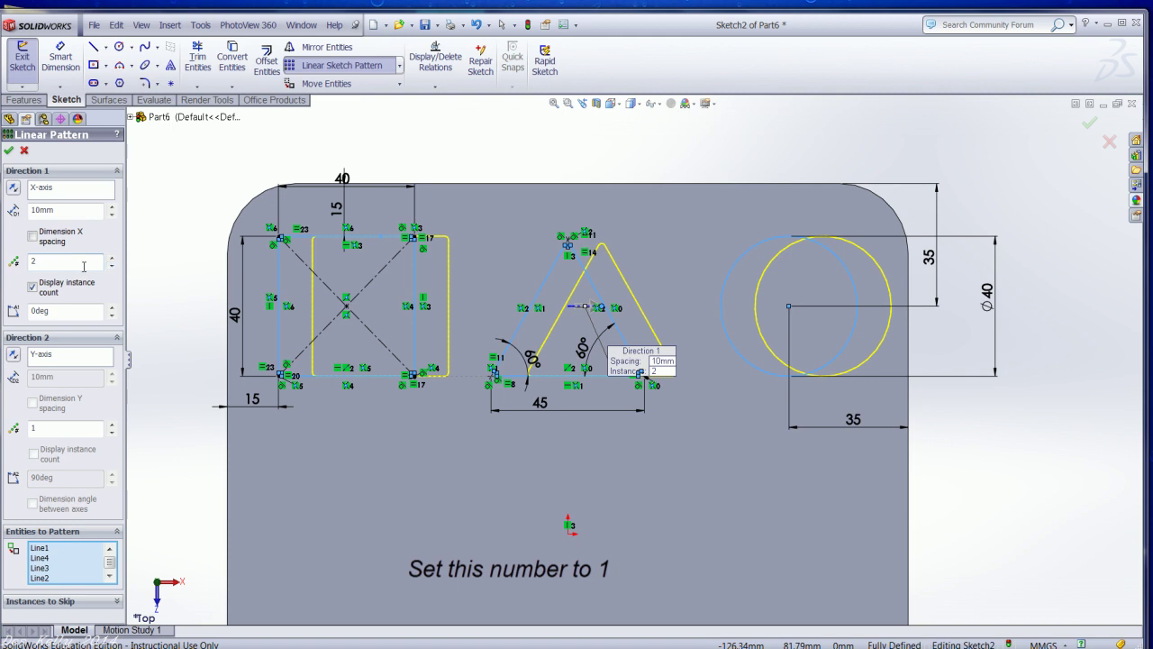
pyautogui.click(111, 267)
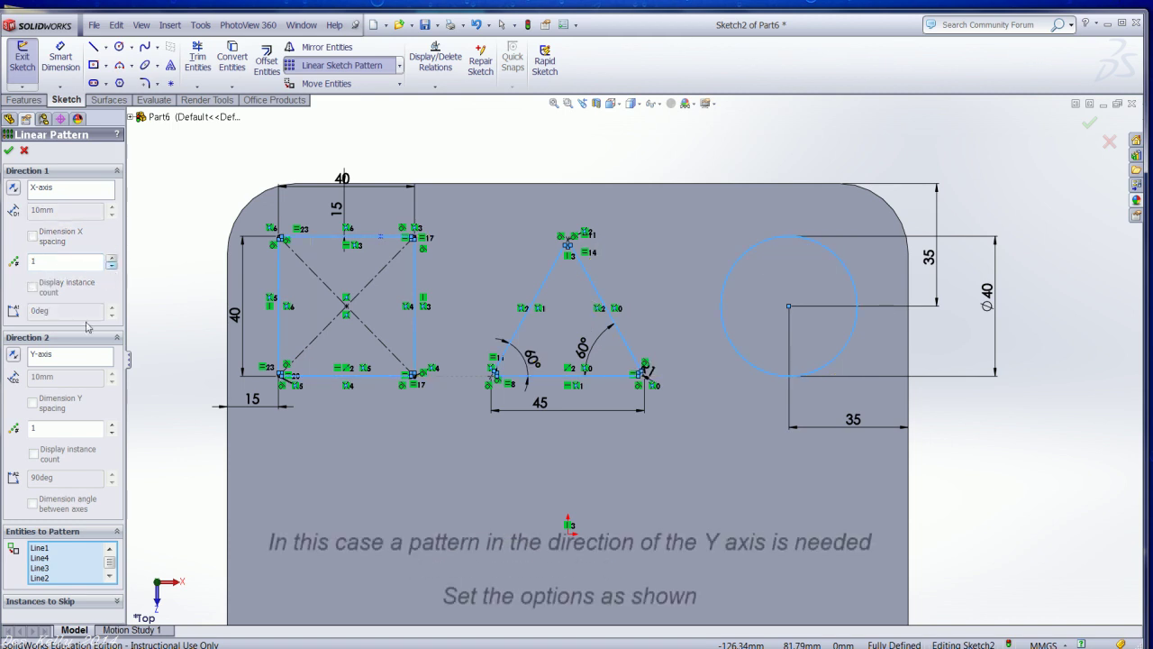
# Step: Pattern the shapes downward along Y in 3 rows at 65 mm spacing and confirm
pyautogui.click(111, 425)
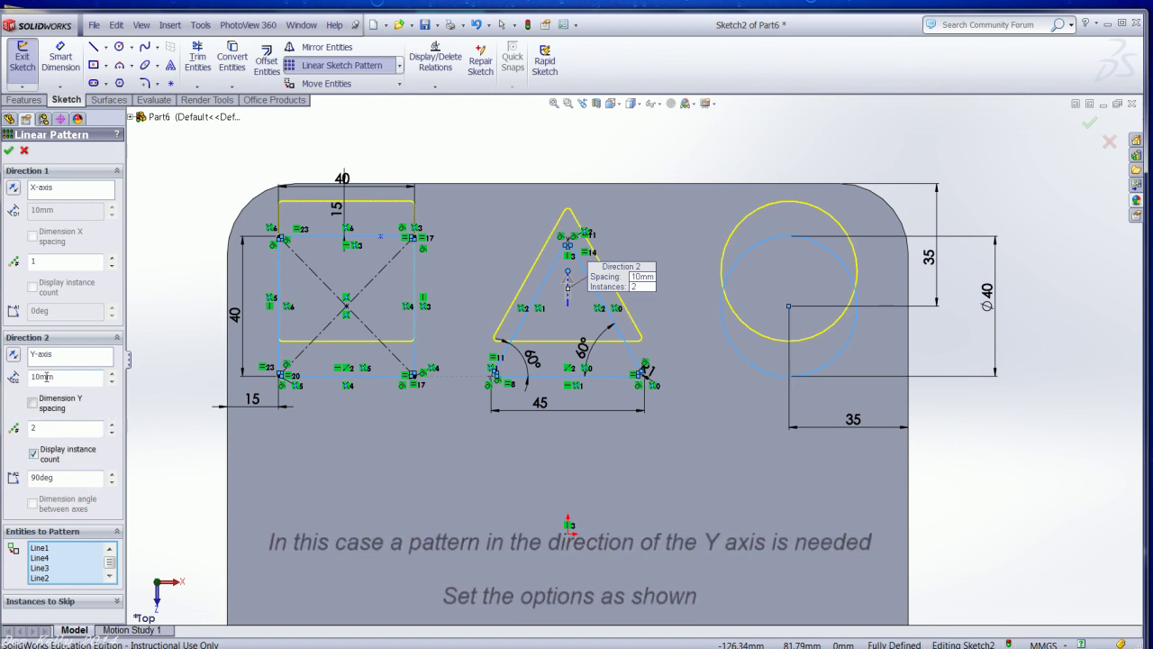
pyautogui.click(111, 374)
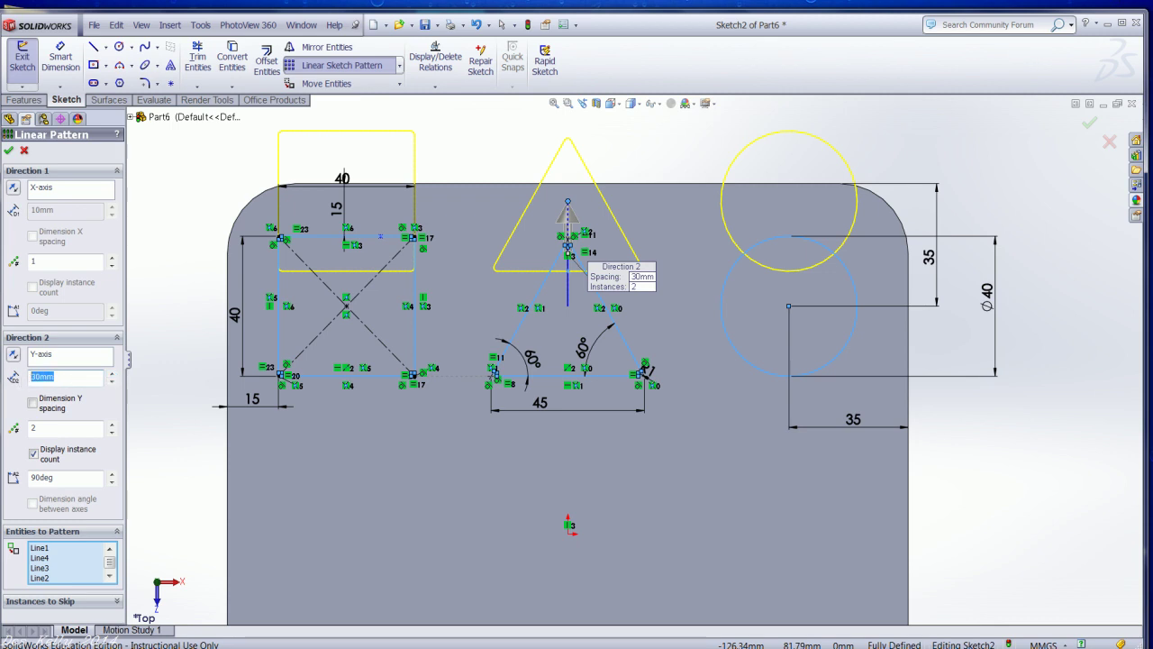
pyautogui.write('65')
pyautogui.press('Return')
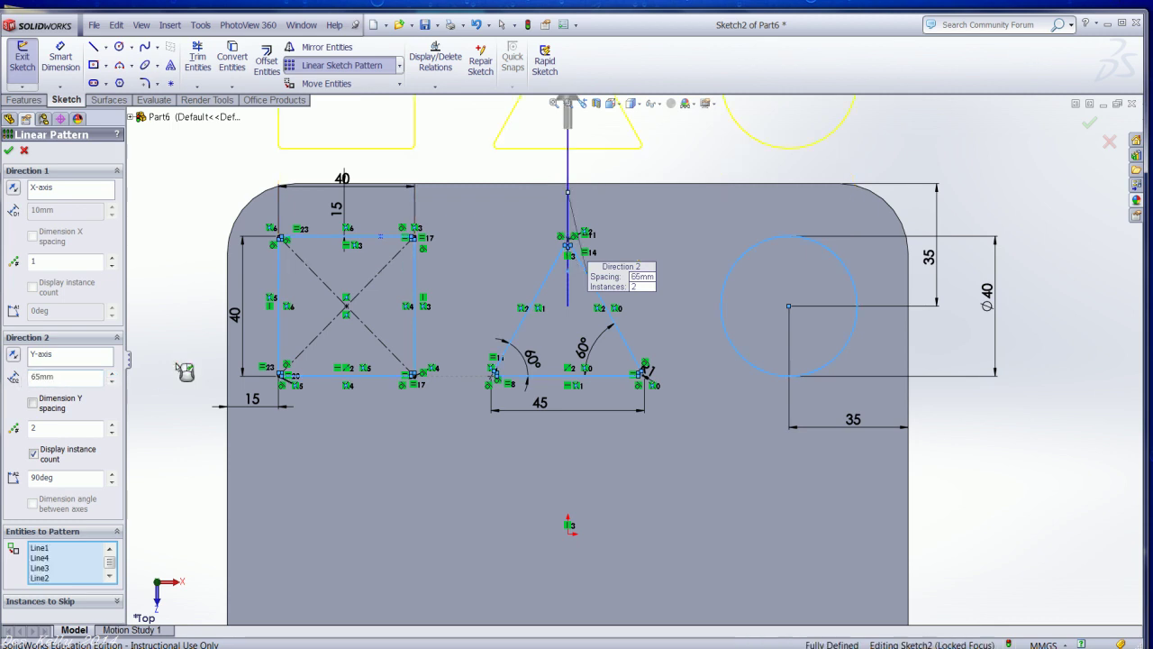
pyautogui.press('f')
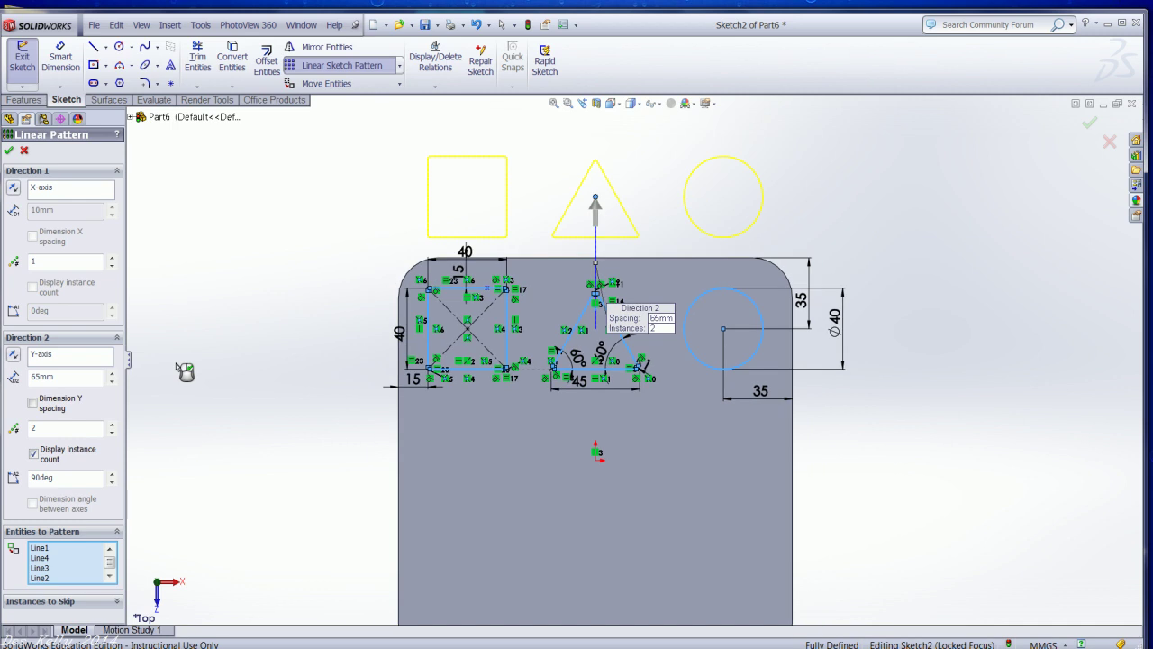
pyautogui.click(13, 356)
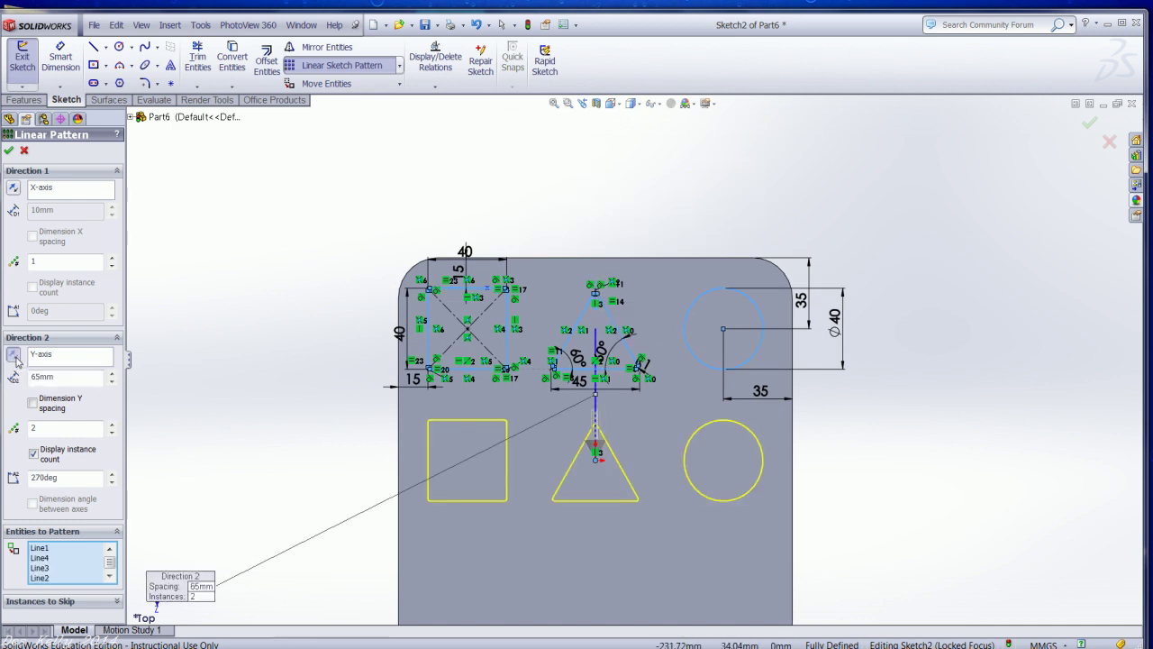
pyautogui.press('f')
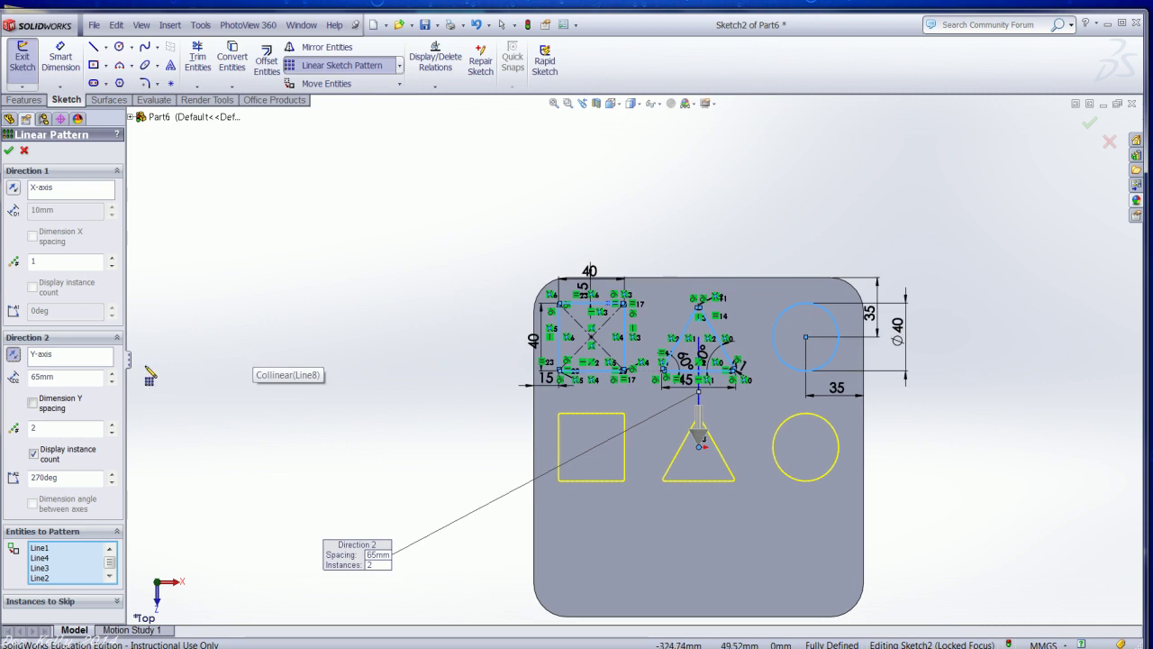
pyautogui.click(111, 425)
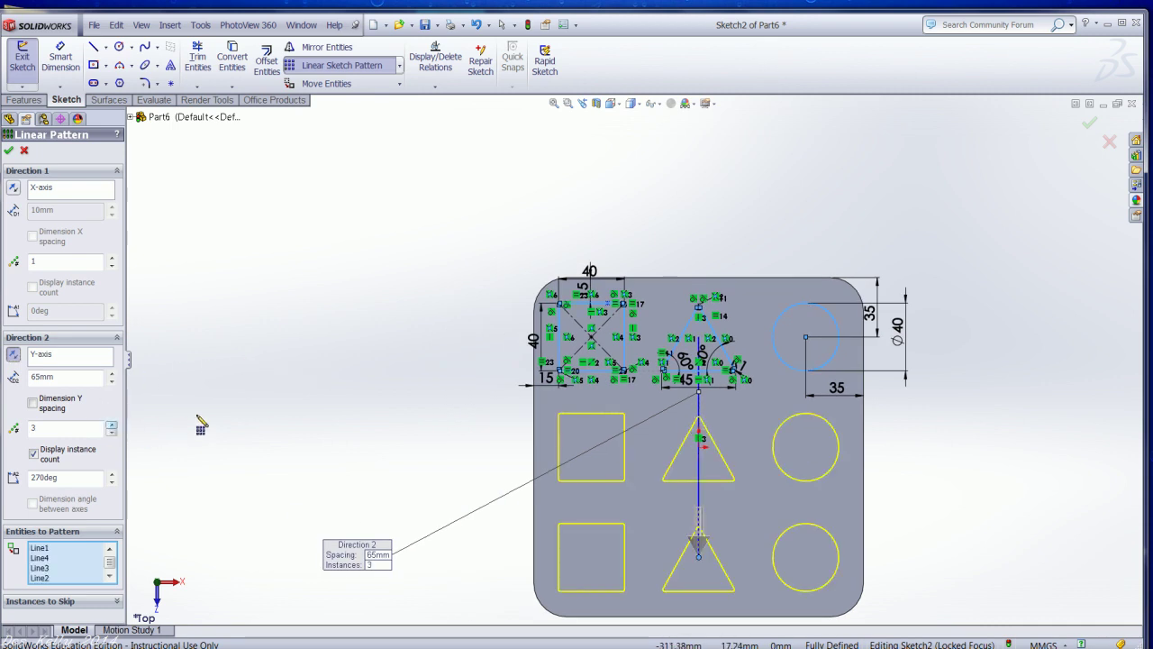
pyautogui.click(10, 151)
pyautogui.press('f')
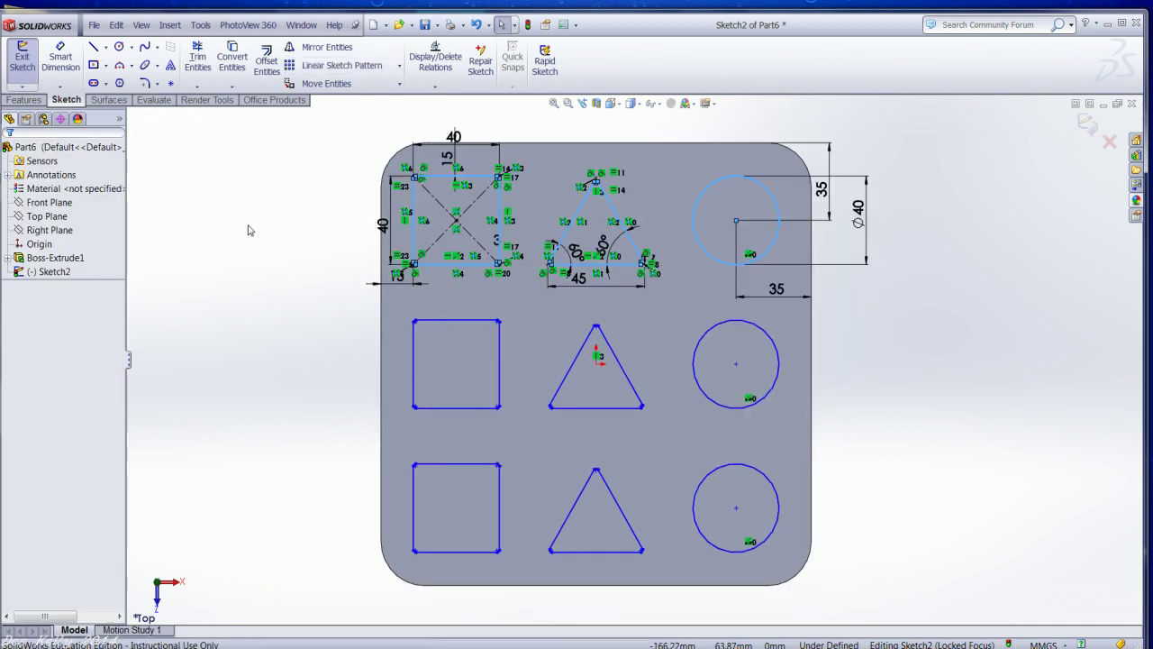
# Step: Exit the sketch, preview an extruded cut, then cancel it and clear the selection
pyautogui.click(1089, 123)
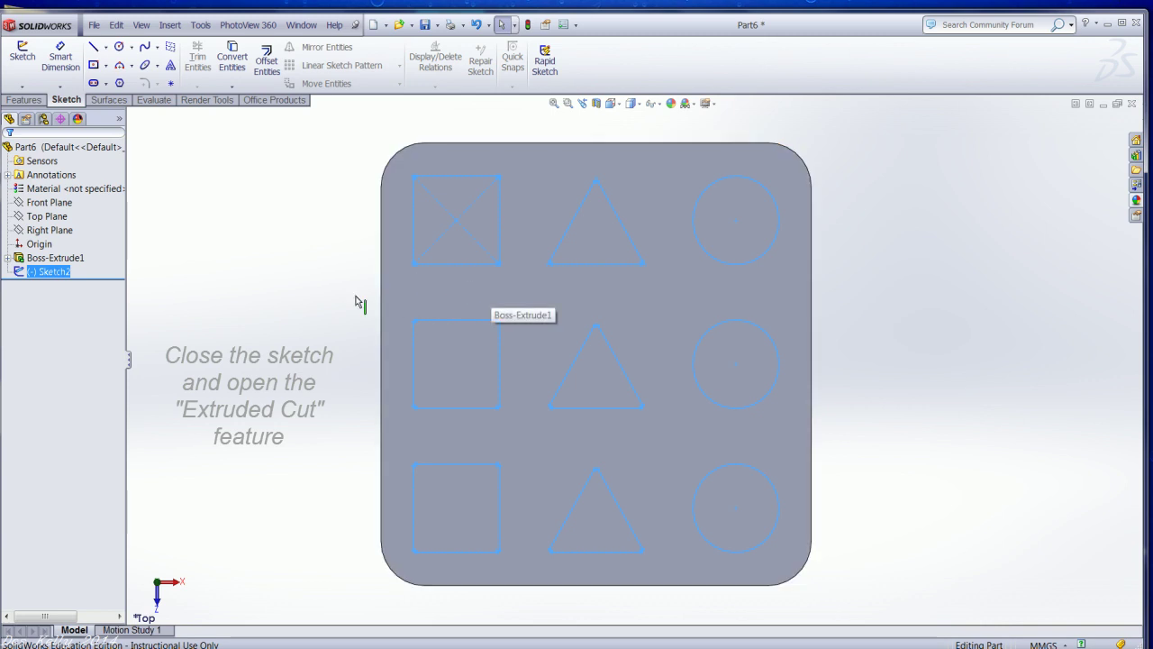
pyautogui.click(27, 100)
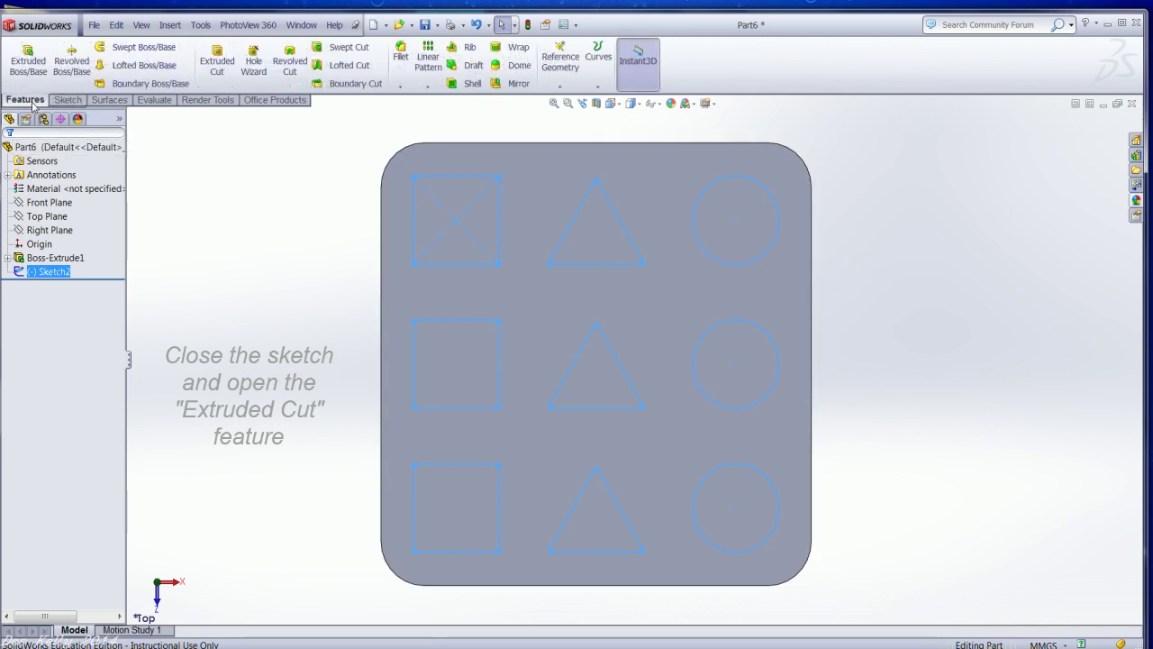
pyautogui.click(231, 78)
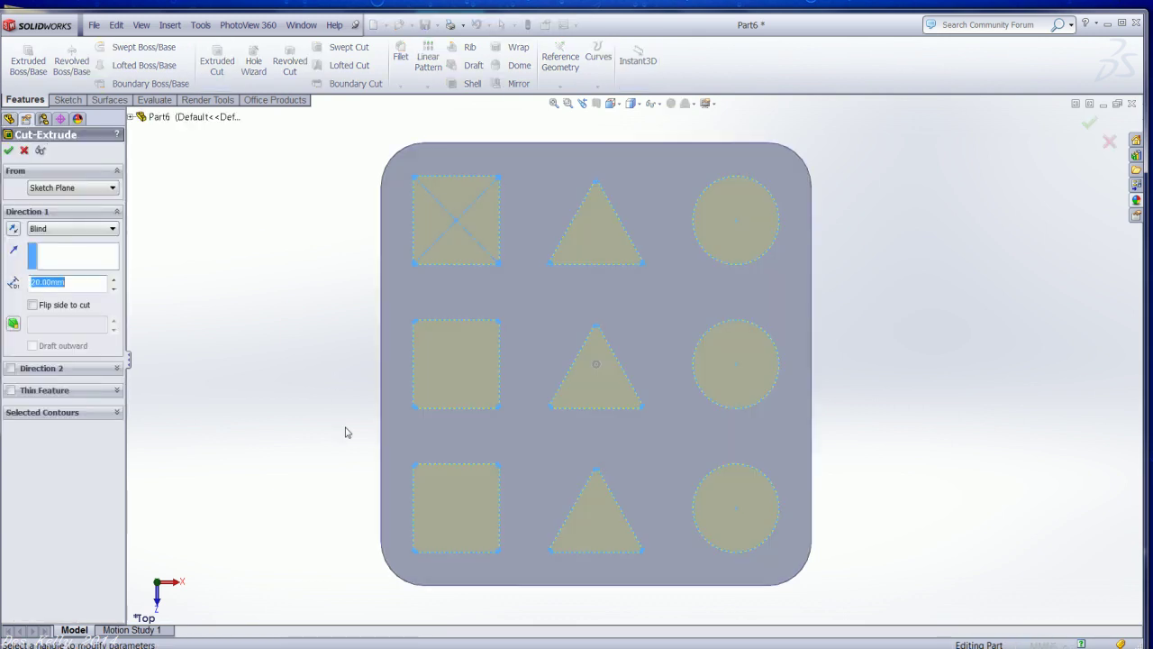
pyautogui.moveTo(346, 418)
pyautogui.mouseDown(button='middle')
pyautogui.moveTo(334, 309)
pyautogui.moveTo(374, 226)
pyautogui.moveTo(379, 250)
pyautogui.moveTo(364, 229)
pyautogui.moveTo(404, 210)
pyautogui.moveTo(417, 224)
pyautogui.moveTo(388, 235)
pyautogui.mouseUp(button='middle')
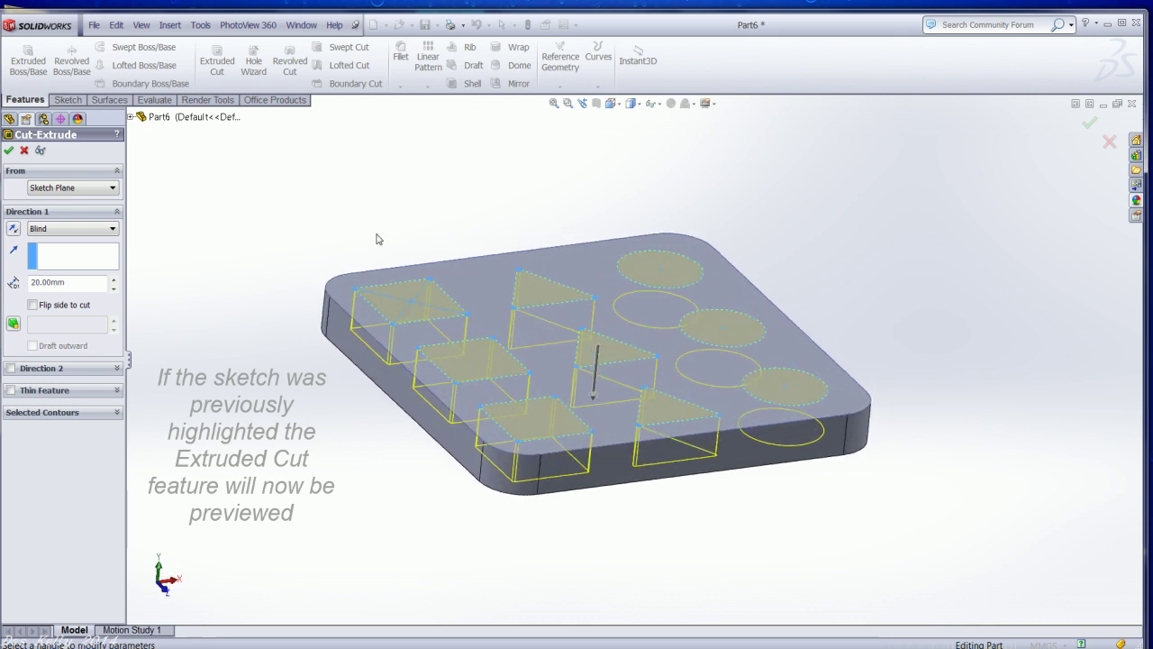
pyautogui.click(1107, 143)
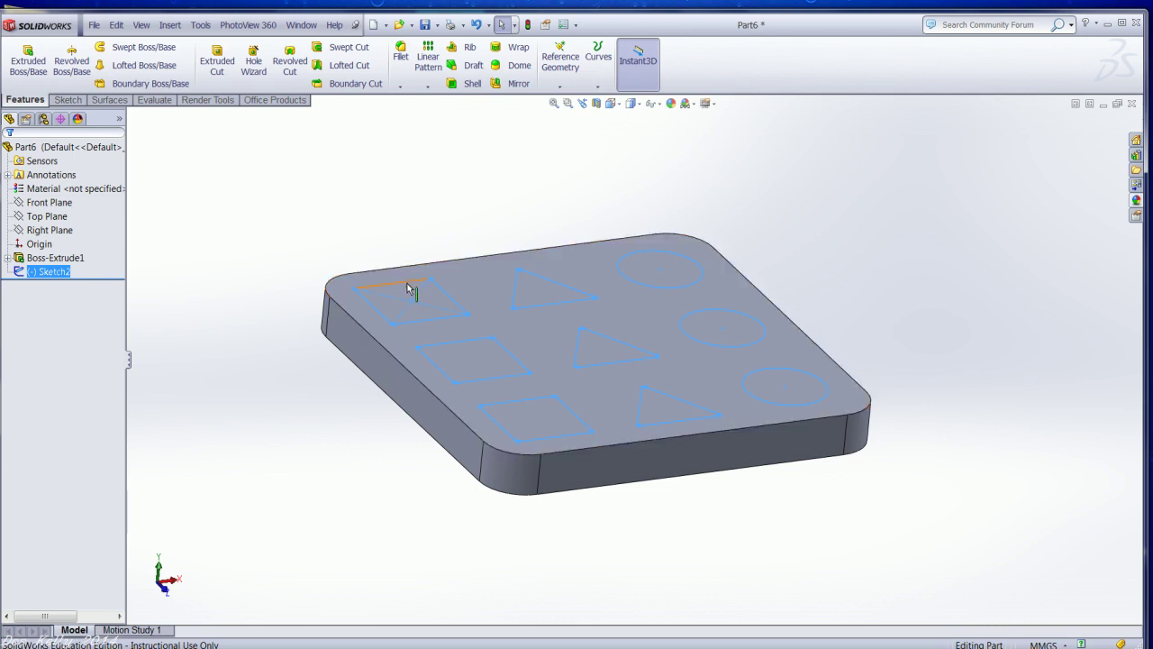
pyautogui.press('Escape')
pyautogui.press('Escape')
# Step: Cut Sketch2 into the plate as a 10 mm blind extruded cut
pyautogui.click(217, 60)
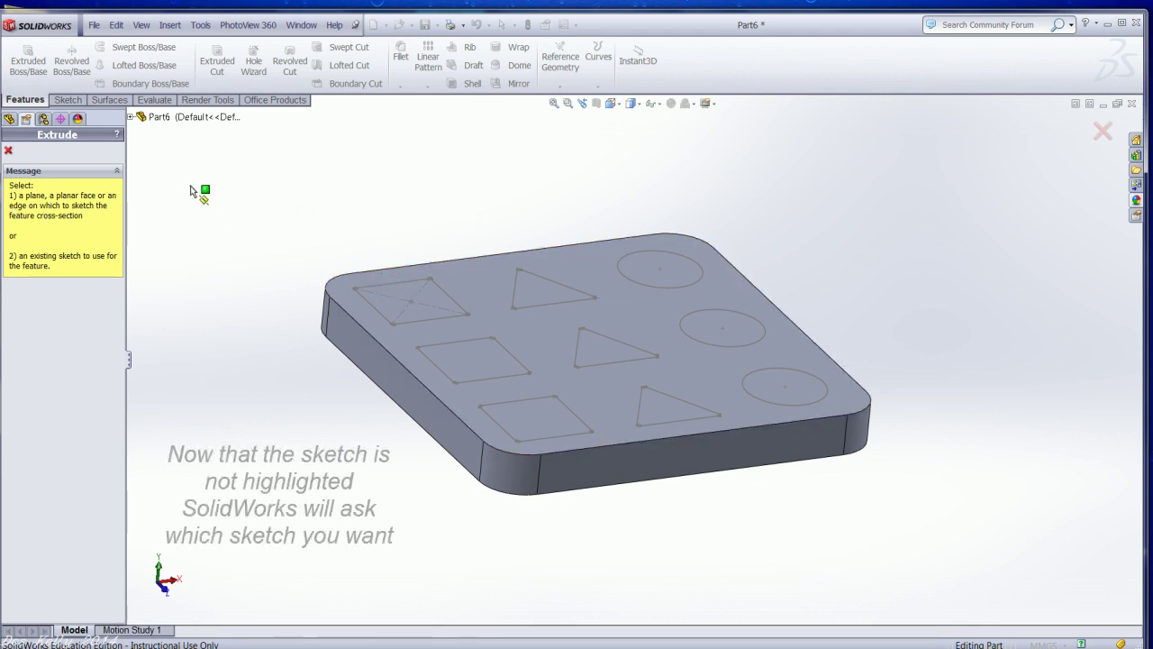
pyautogui.click(131, 118)
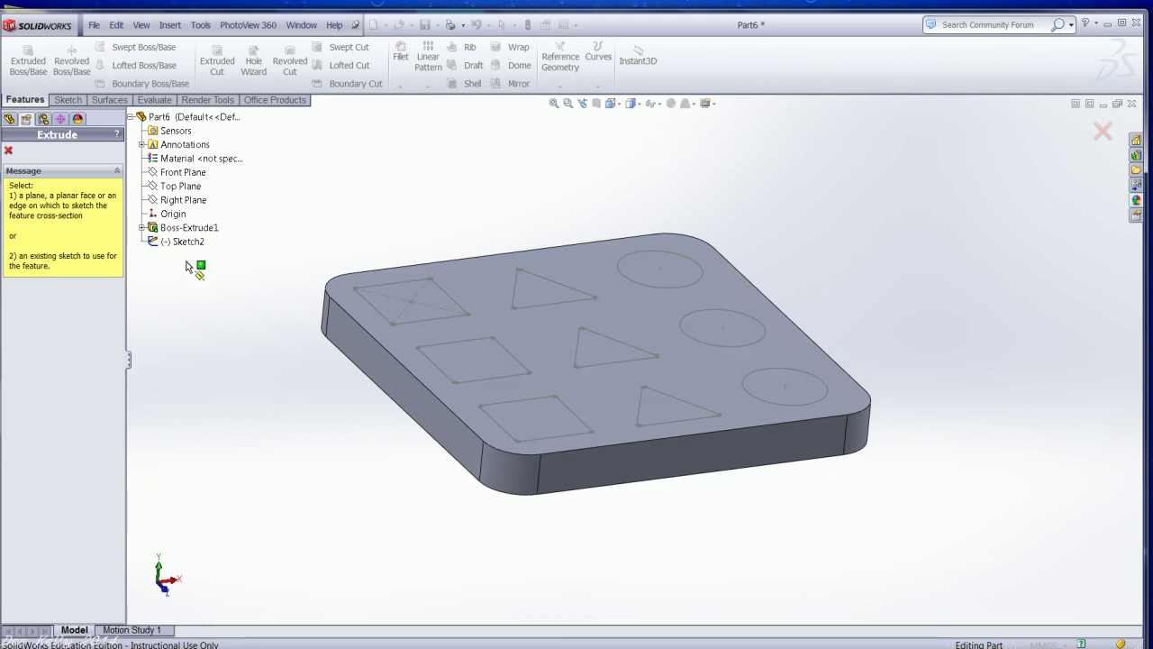
pyautogui.click(187, 243)
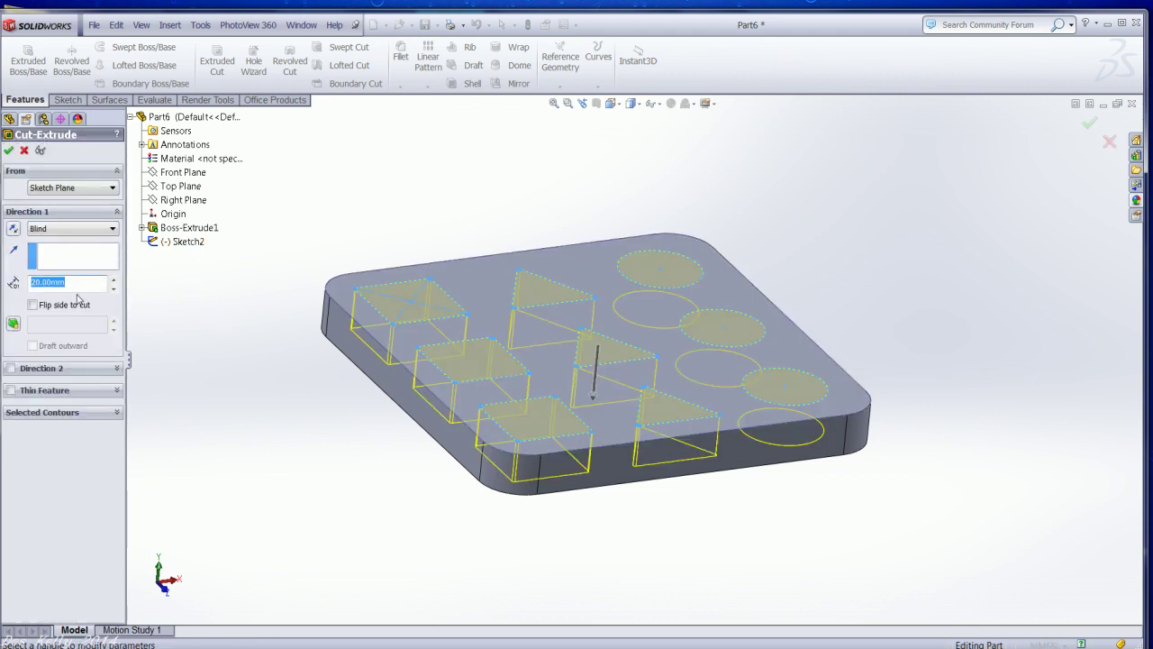
pyautogui.click(112, 289)
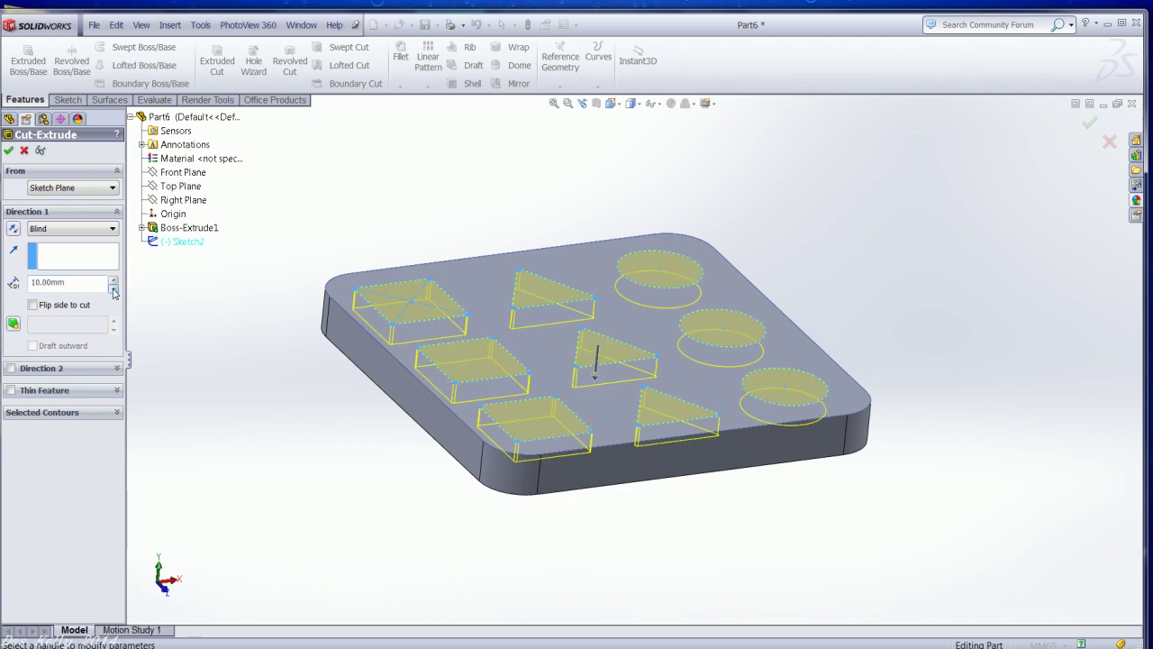
pyautogui.click(8, 152)
pyautogui.click(681, 532)
pyautogui.moveTo(680, 526)
pyautogui.mouseDown(button='middle')
pyautogui.moveTo(672, 436)
pyautogui.moveTo(618, 478)
pyautogui.moveTo(602, 530)
pyautogui.moveTo(669, 442)
pyautogui.moveTo(713, 466)
pyautogui.moveTo(685, 502)
pyautogui.moveTo(657, 494)
pyautogui.mouseUp(button='middle')
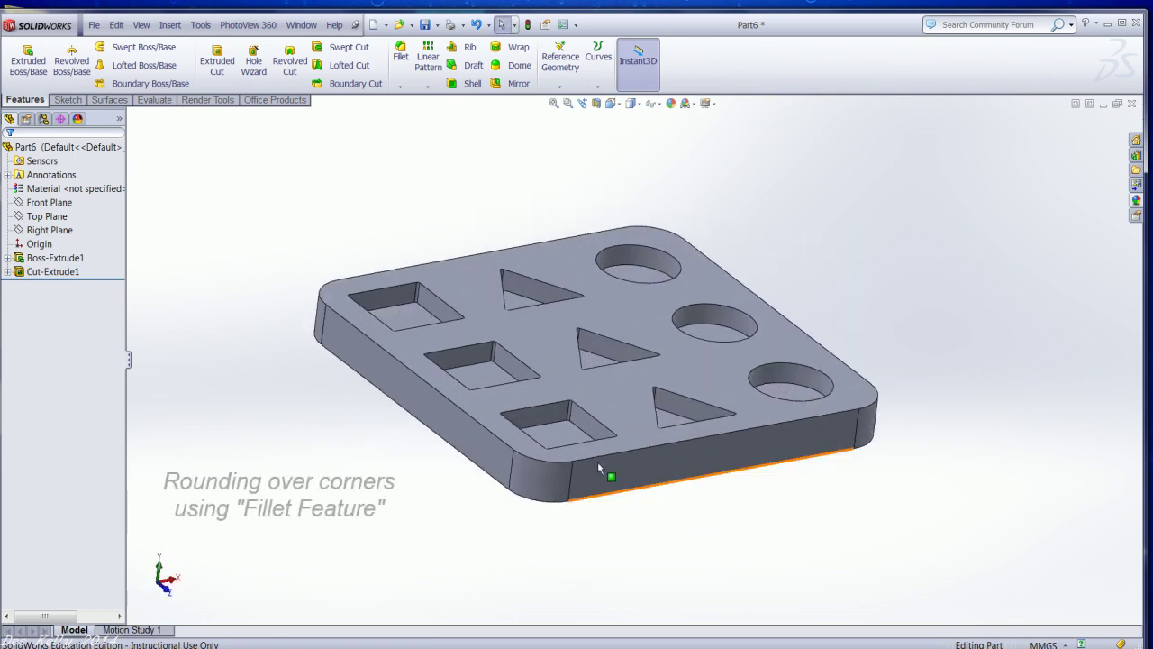
# Step: Fillet the plate's two outer edge loops with a 3 mm radius
pyautogui.click(401, 56)
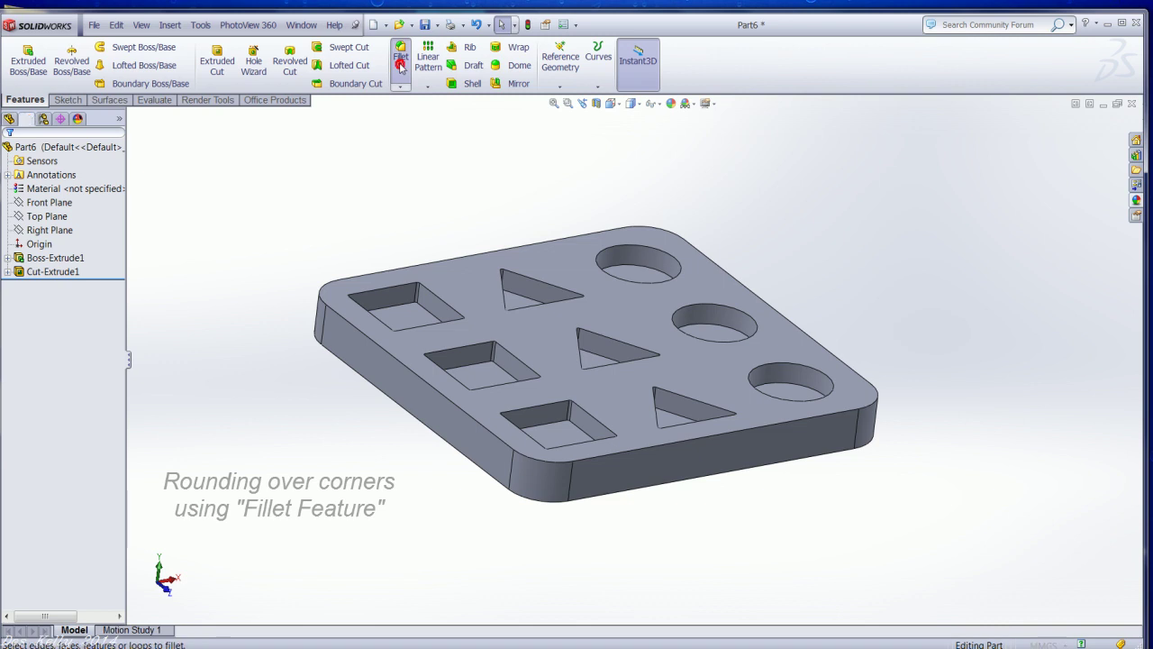
pyautogui.write('3')
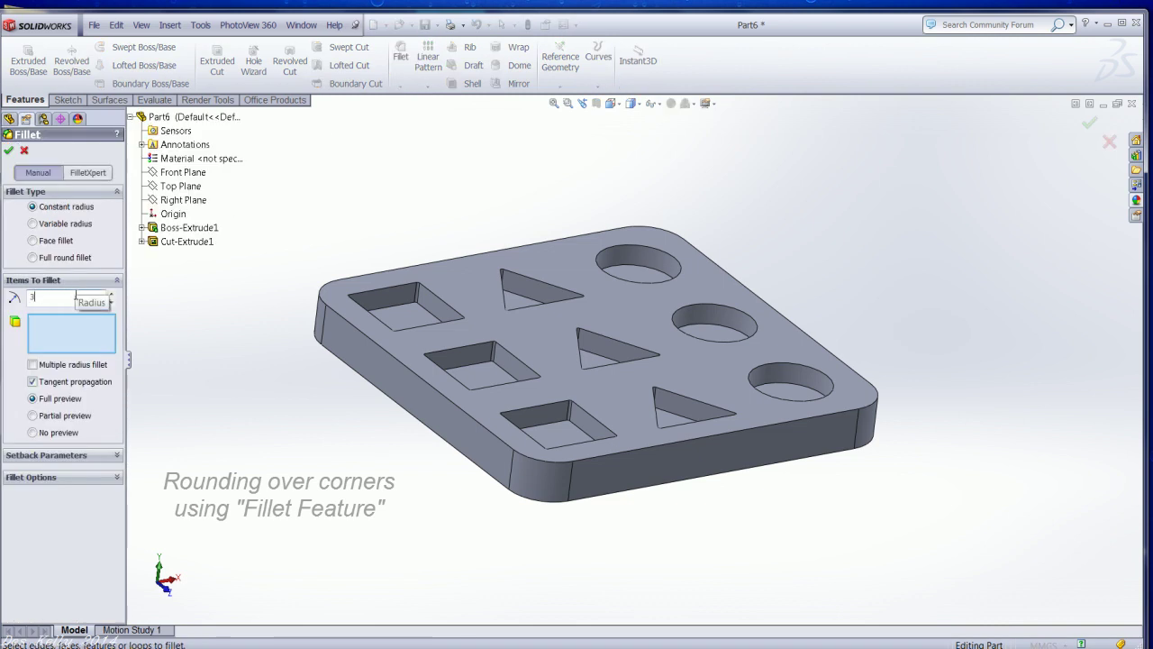
pyautogui.click(391, 359)
pyautogui.click(381, 394)
pyautogui.click(1088, 125)
pyautogui.moveTo(823, 525)
pyautogui.mouseDown(button='middle')
pyautogui.moveTo(808, 482)
pyautogui.moveTo(791, 495)
pyautogui.mouseUp(button='middle')
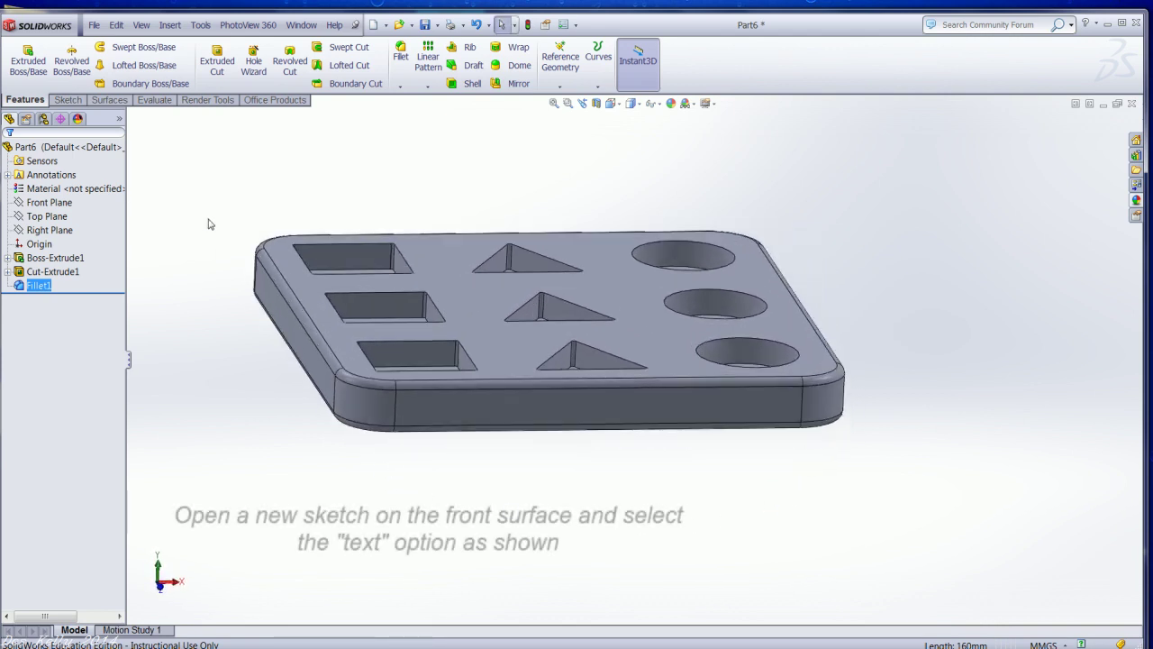
# Step: Open a sketch on the plate's front face, view it Normal To, and start the Text tool
pyautogui.click(79, 103)
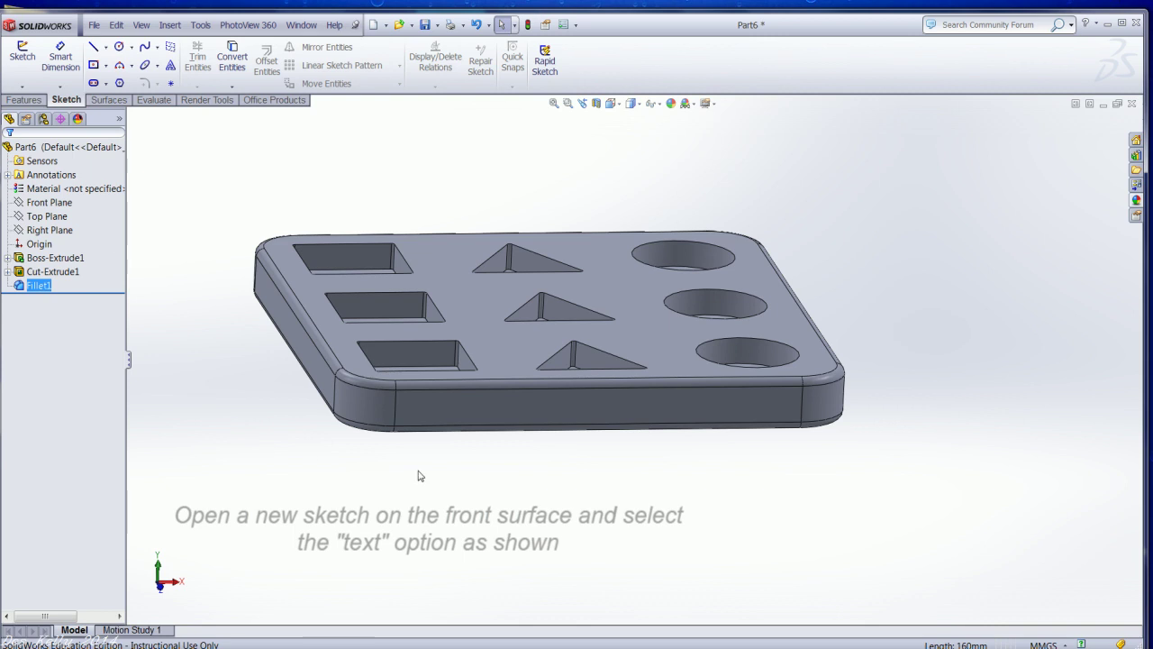
pyautogui.click(484, 416)
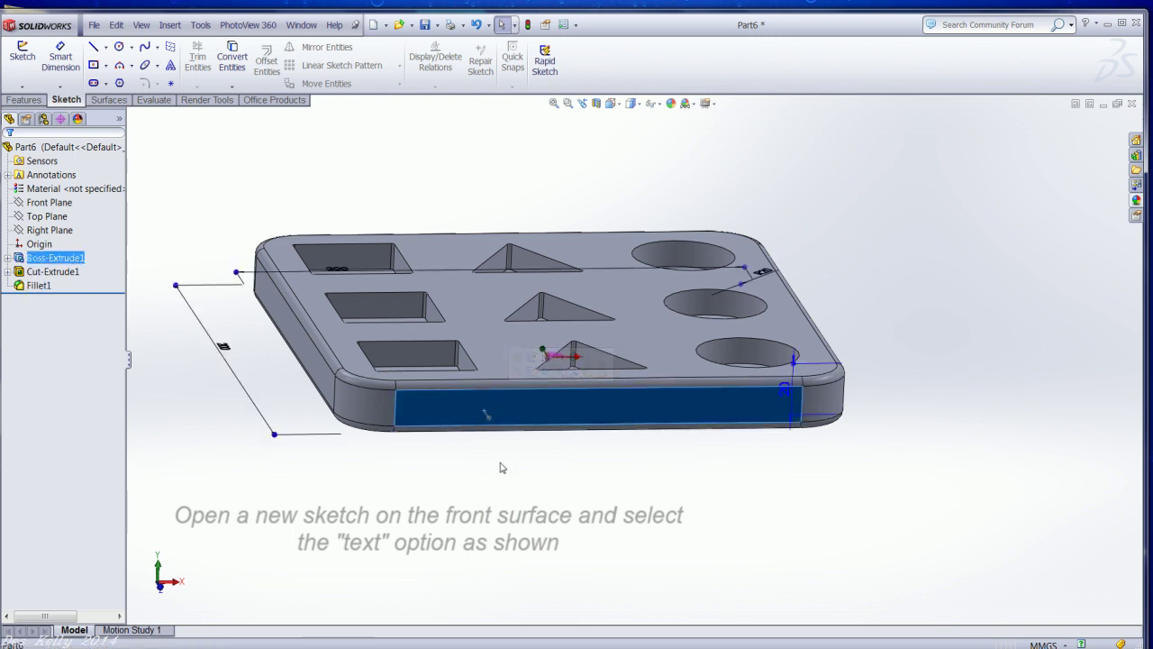
pyautogui.press('space')
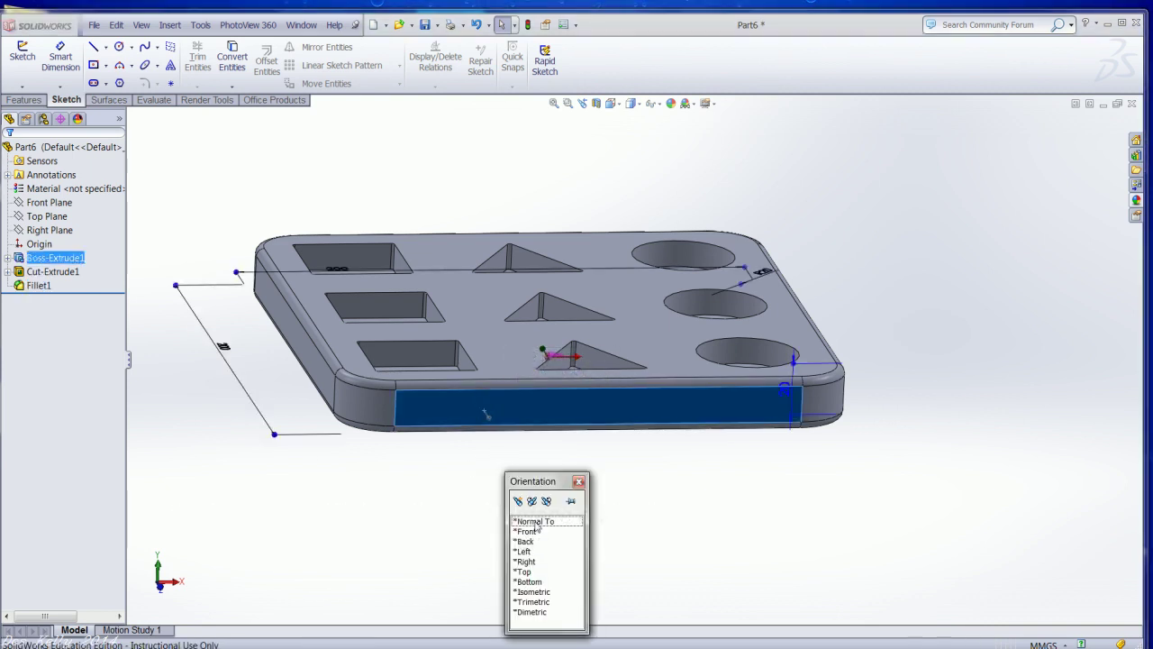
pyautogui.click(534, 521)
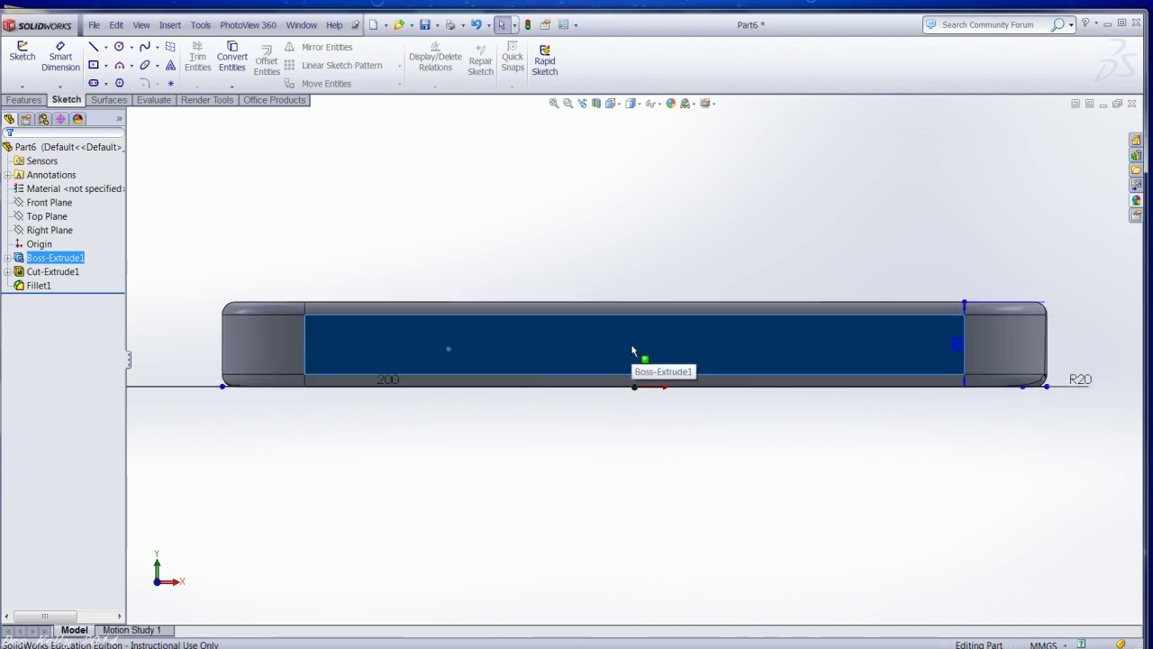
pyautogui.click(171, 66)
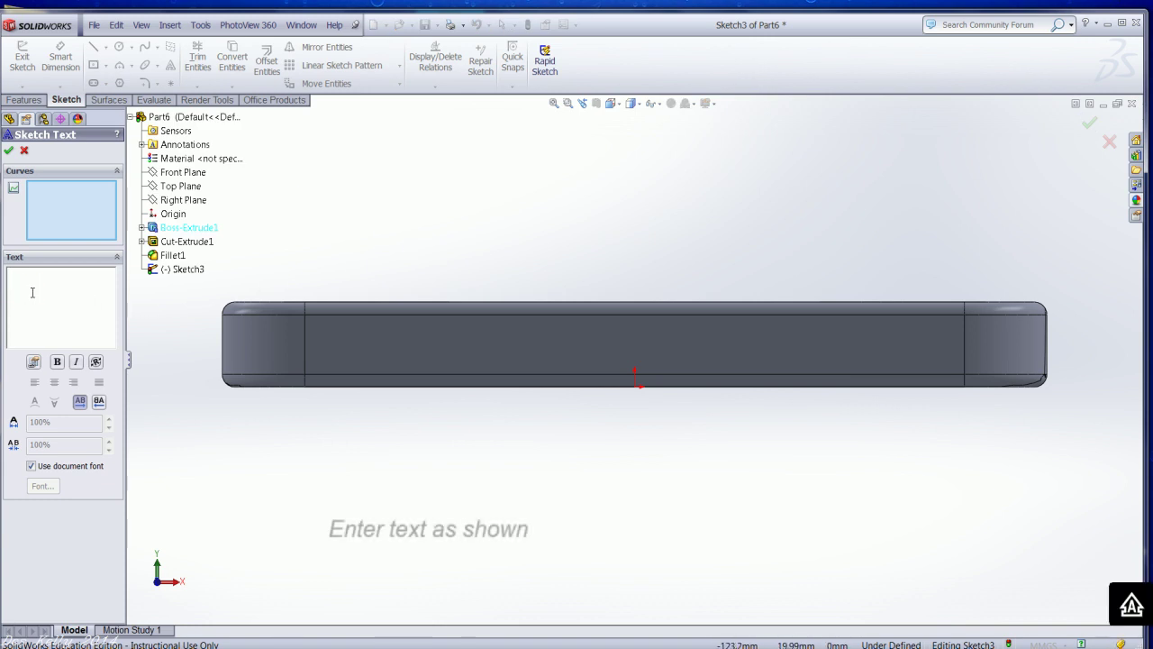
# Step: Enter the sketch text 'Shape Sorter' and place its start point above the plate
pyautogui.write('Shape Sorter')
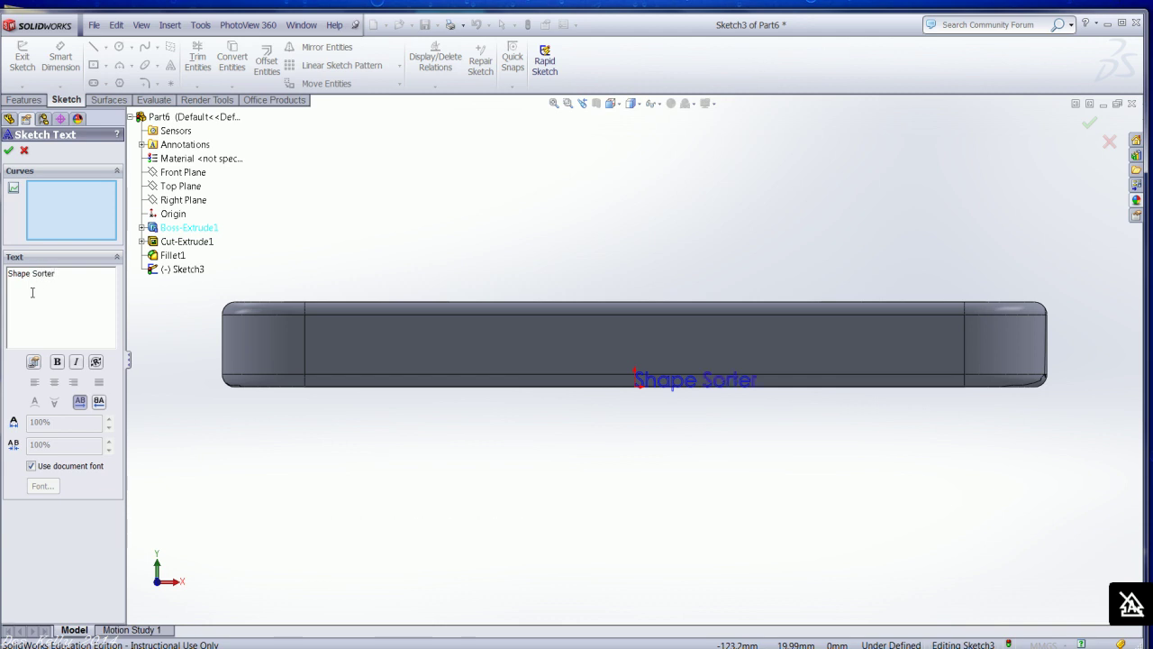
pyautogui.click(425, 197)
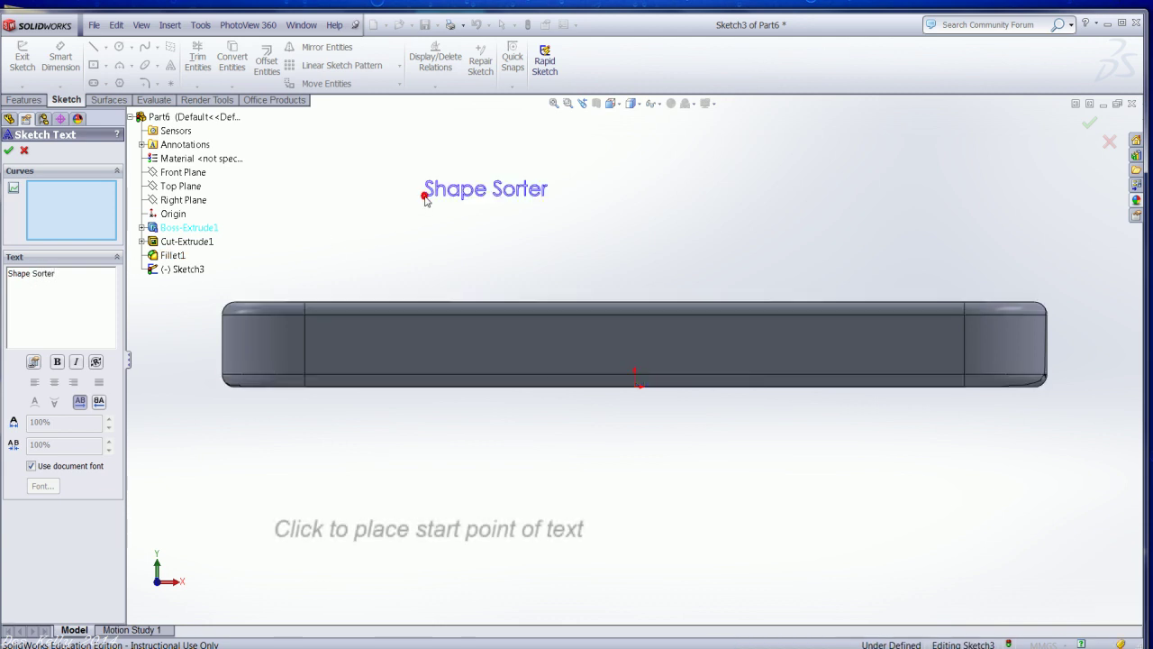
pyautogui.click(533, 245)
pyautogui.click(425, 260)
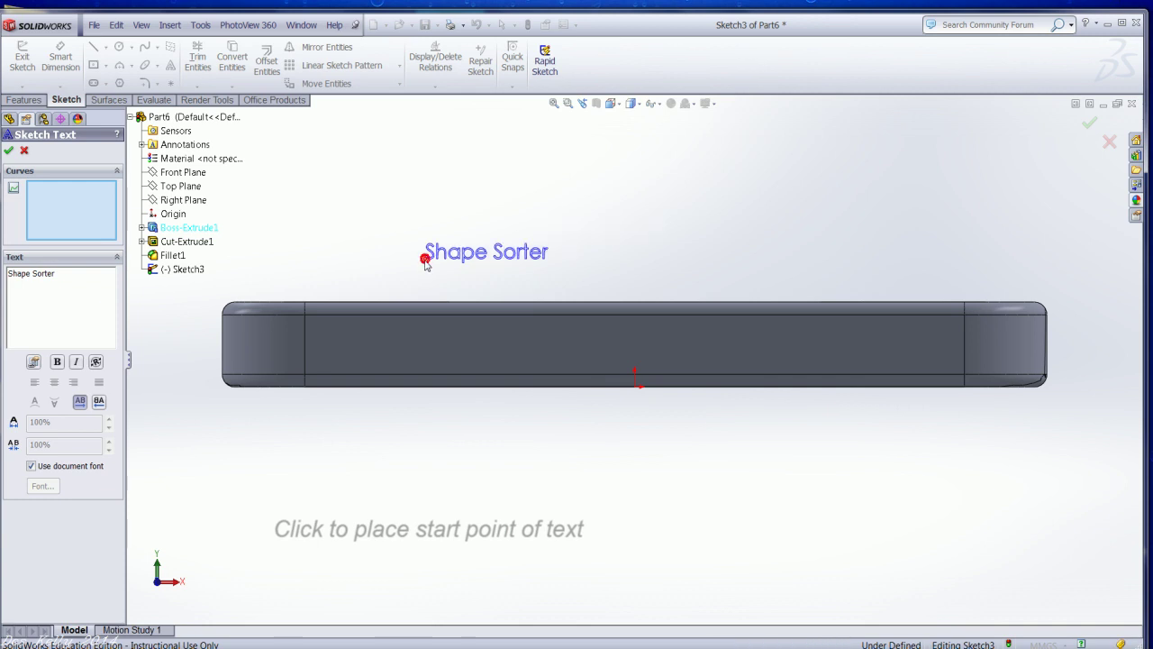
pyautogui.click(408, 338)
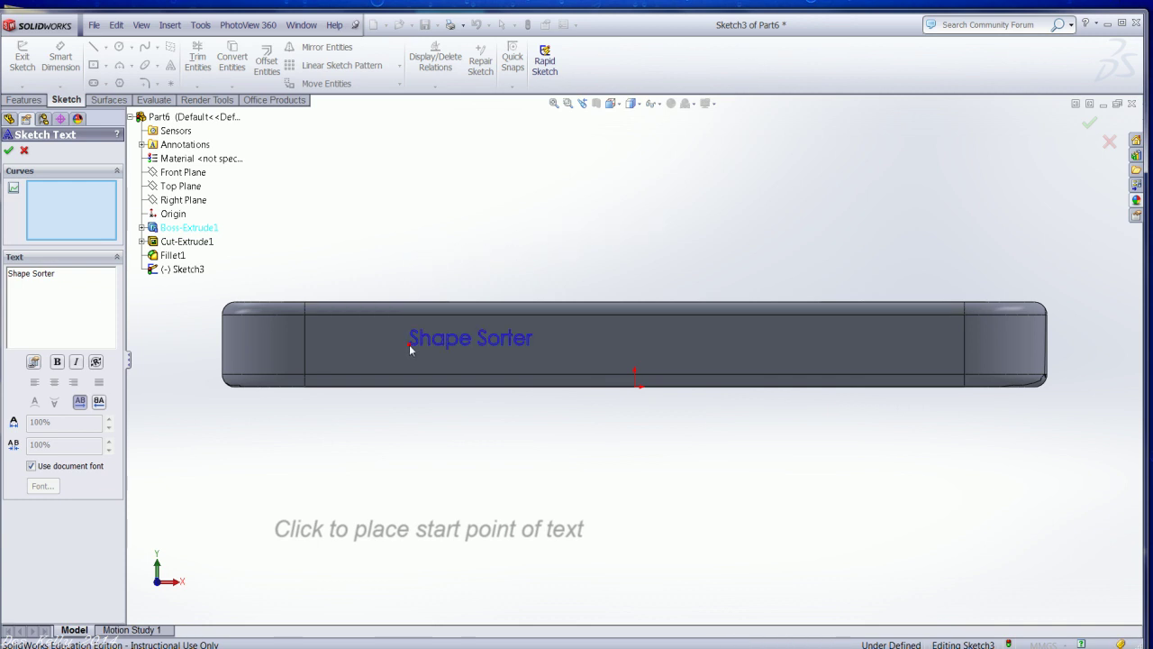
pyautogui.click(438, 457)
pyautogui.click(466, 264)
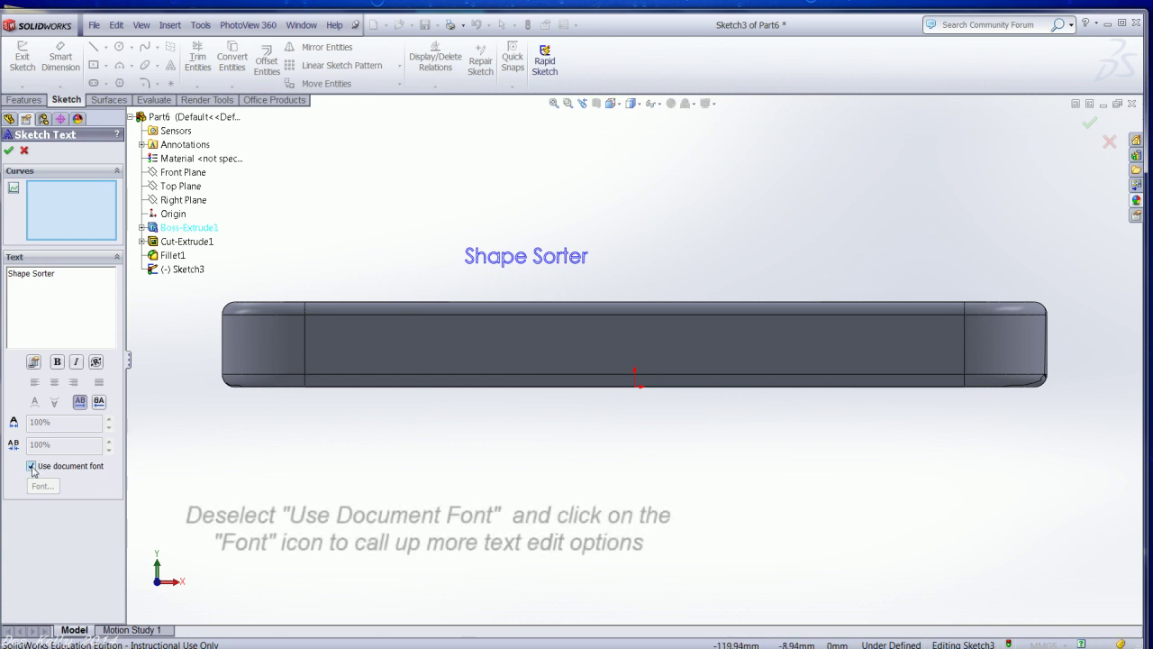
# Step: Change the text to 26-point Century Gothic and move it onto the front face
pyautogui.click(32, 466)
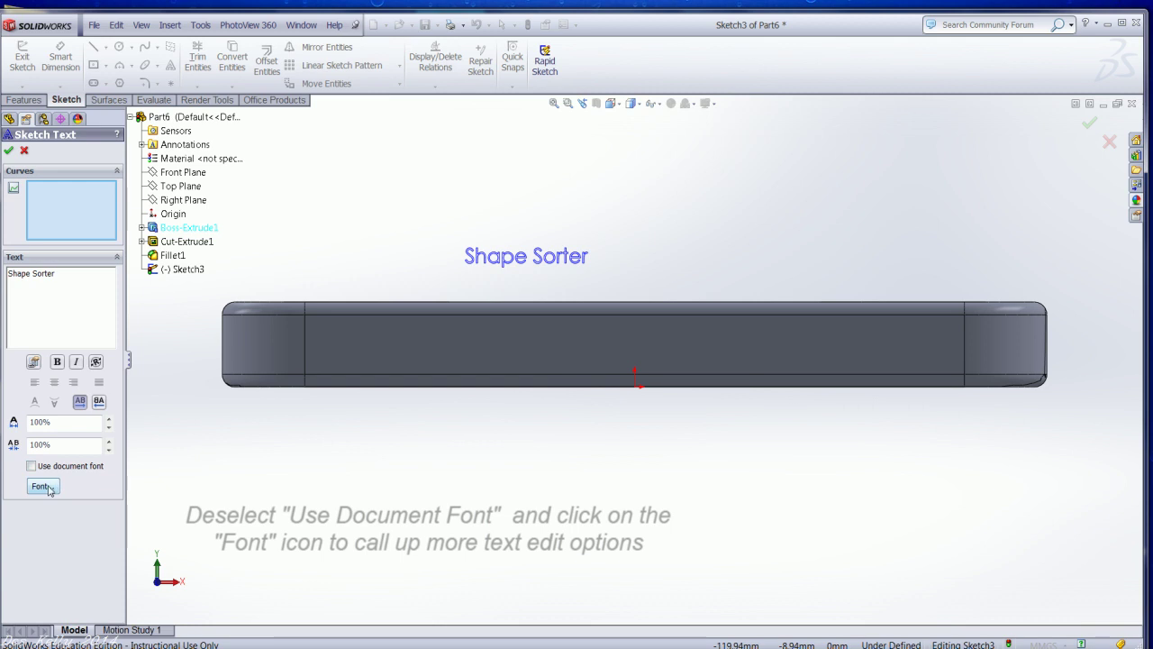
pyautogui.click(45, 487)
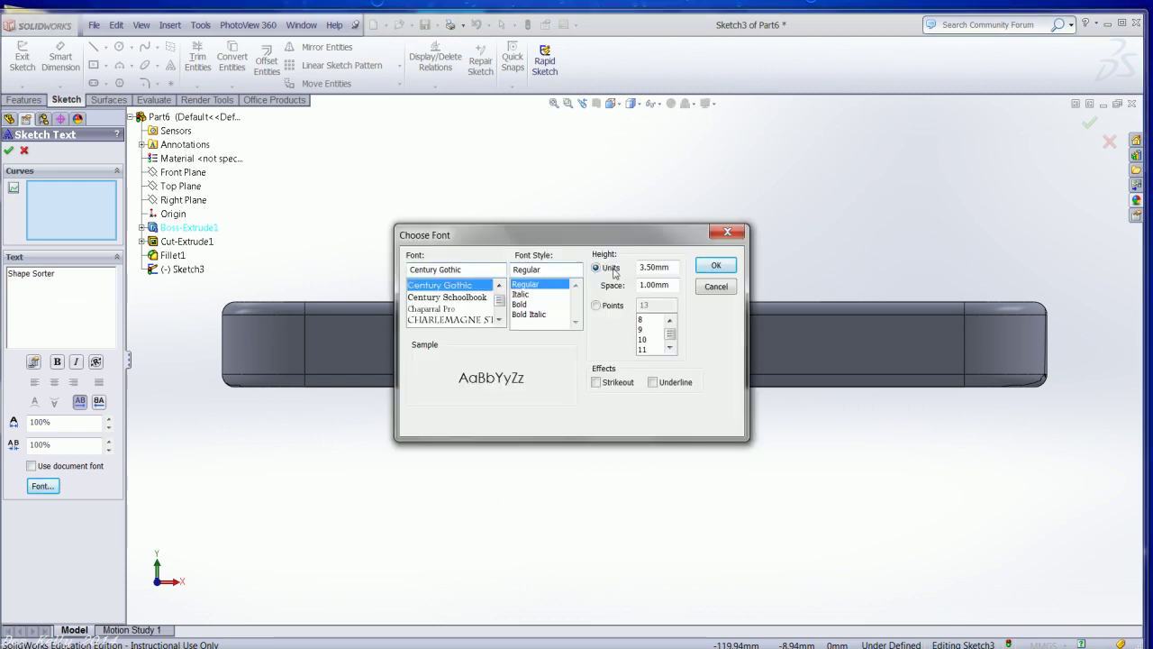
pyautogui.click(595, 307)
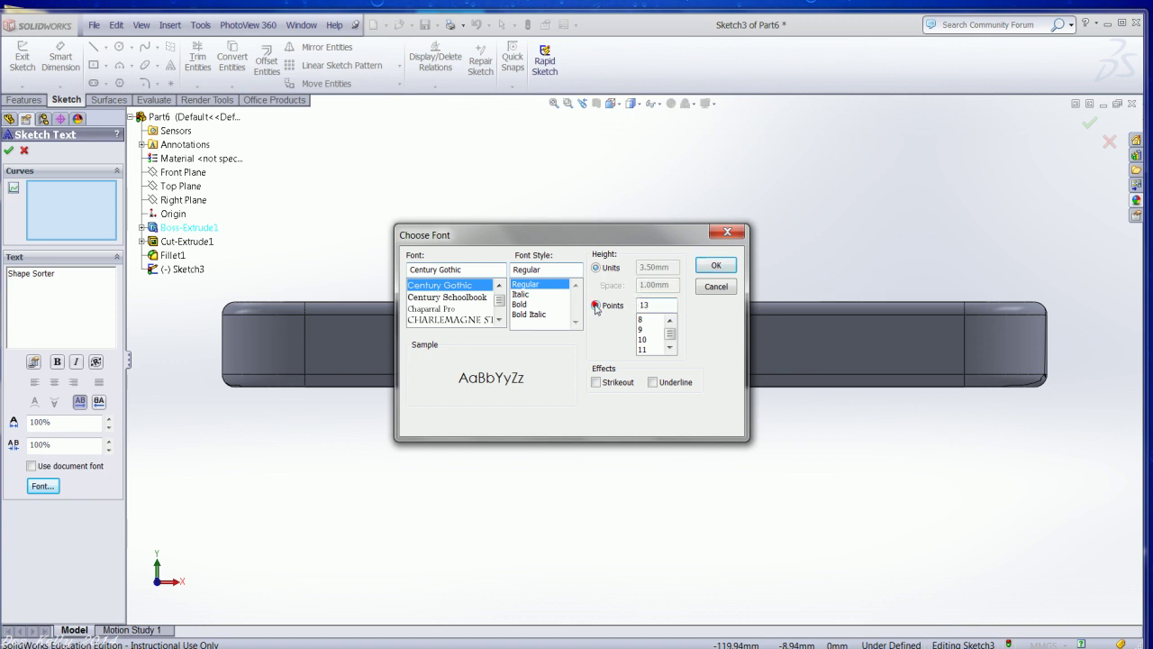
pyautogui.click(669, 349)
pyautogui.click(670, 350)
pyautogui.click(669, 350)
pyautogui.click(669, 349)
pyautogui.click(669, 350)
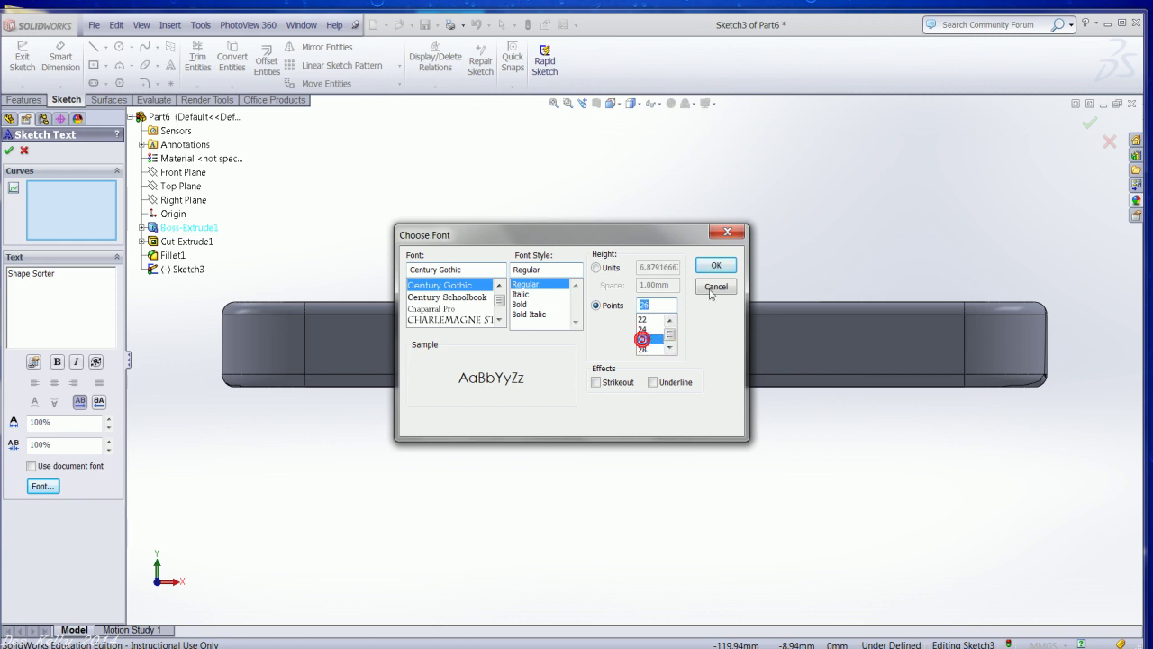
pyautogui.click(715, 264)
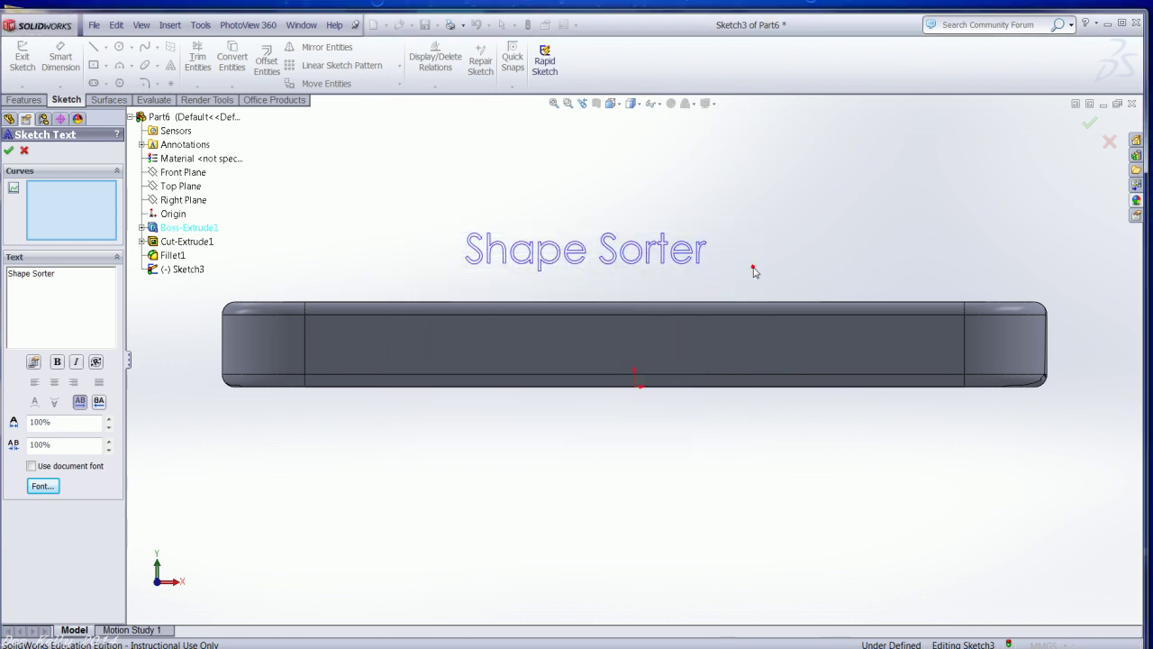
pyautogui.click(657, 263)
pyautogui.moveTo(553, 348); pyautogui.dragTo(521, 361)
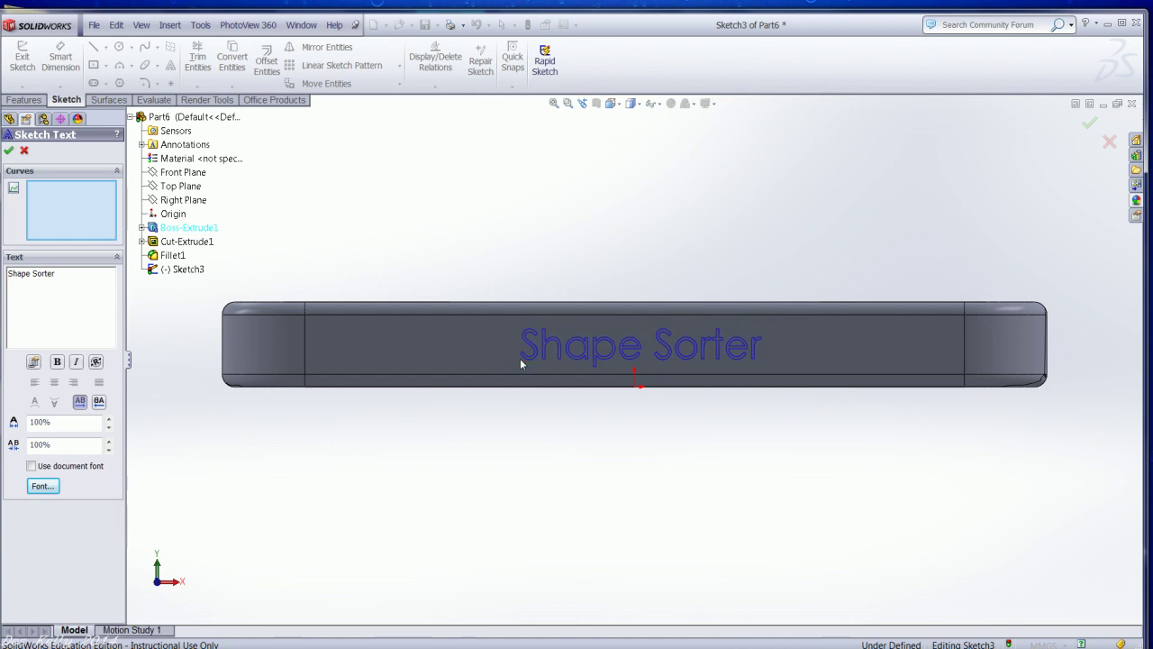
# Step: Close the text sketch and rename Boss-Extrude1 to 'Main Body'
pyautogui.click(1088, 124)
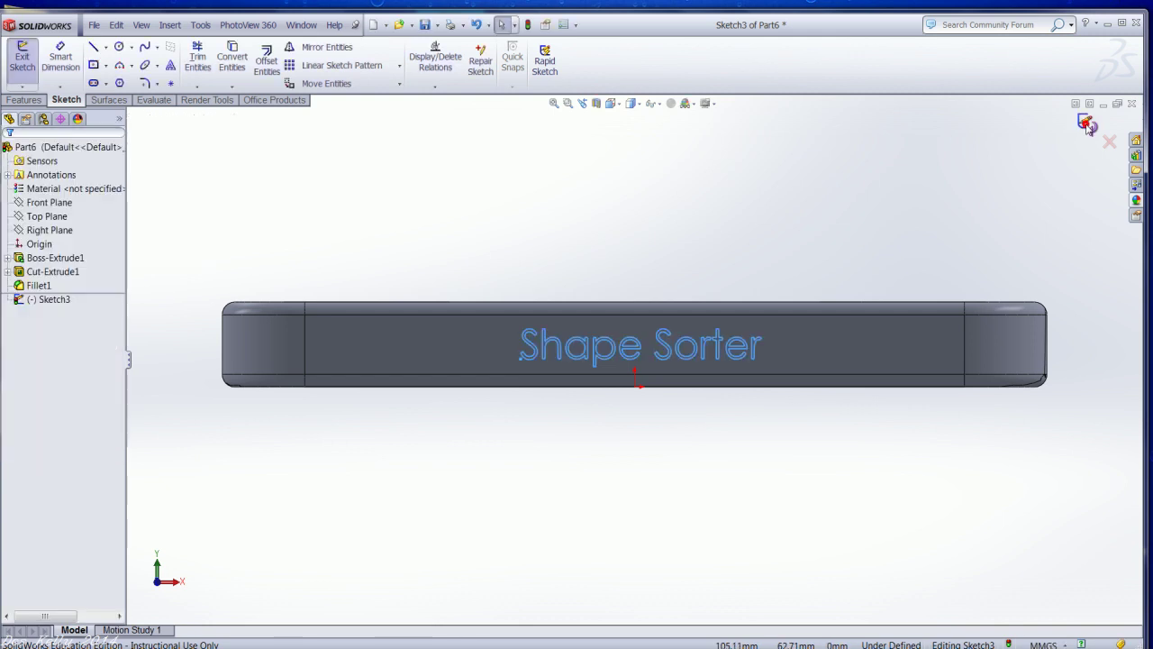
pyautogui.click(1086, 123)
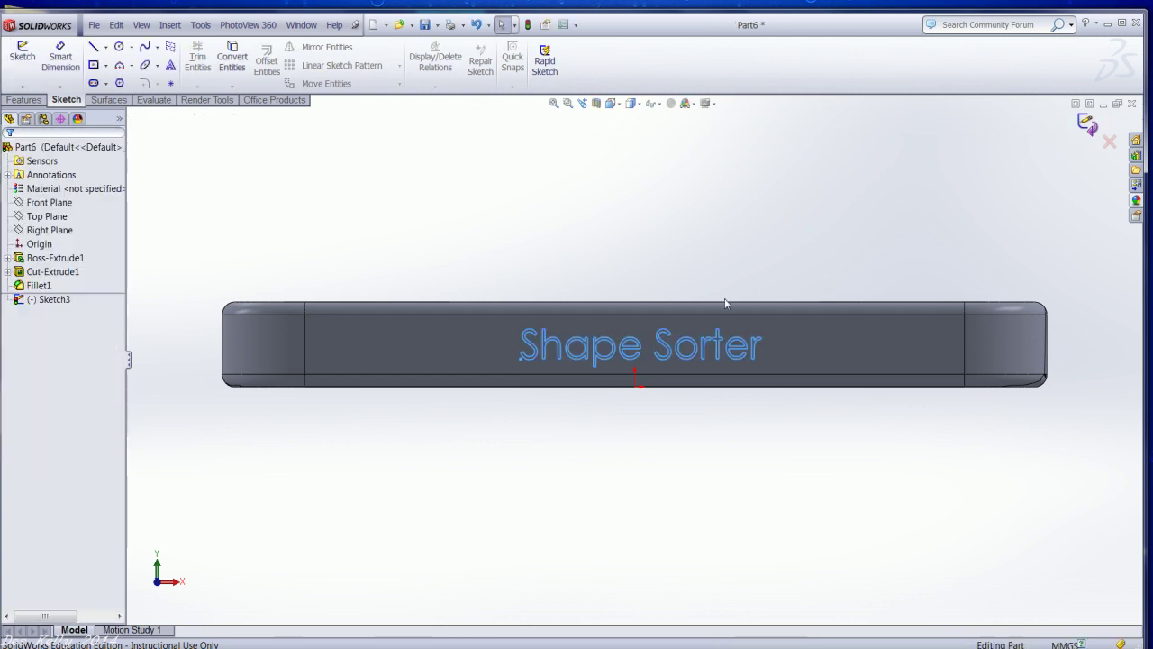
pyautogui.moveTo(459, 263); pyautogui.dragTo(487, 315, button='middle')
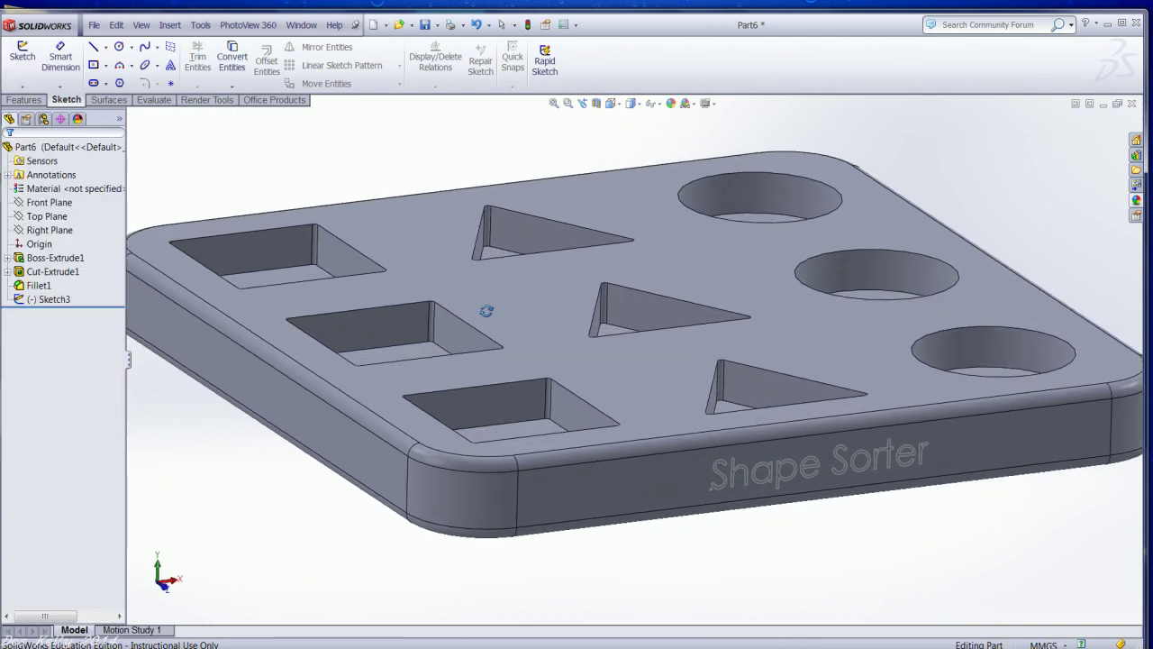
pyautogui.click(52, 259)
pyautogui.click(51, 259)
pyautogui.write('Main Body')
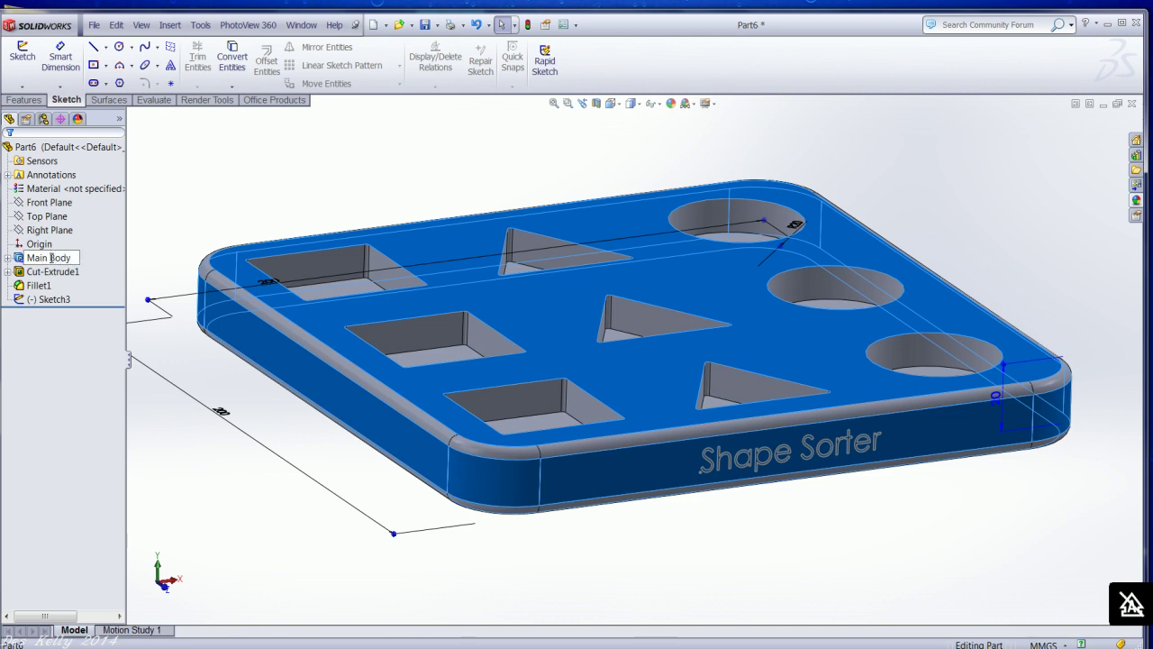
pyautogui.click(167, 186)
# Step: Rename Cut-Extrude1 to 'Shape Slots' and Fillet1 to 'Upper and Lower Fillets'
pyautogui.click(56, 270)
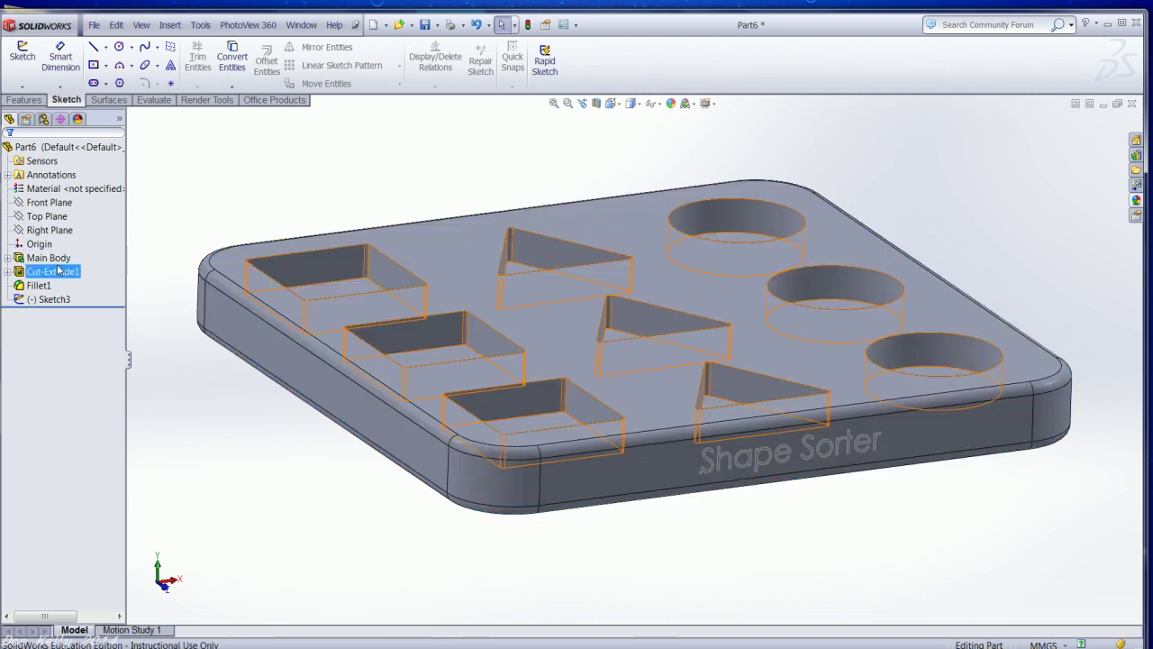
pyautogui.click(56, 270)
pyautogui.write('Shape Slots')
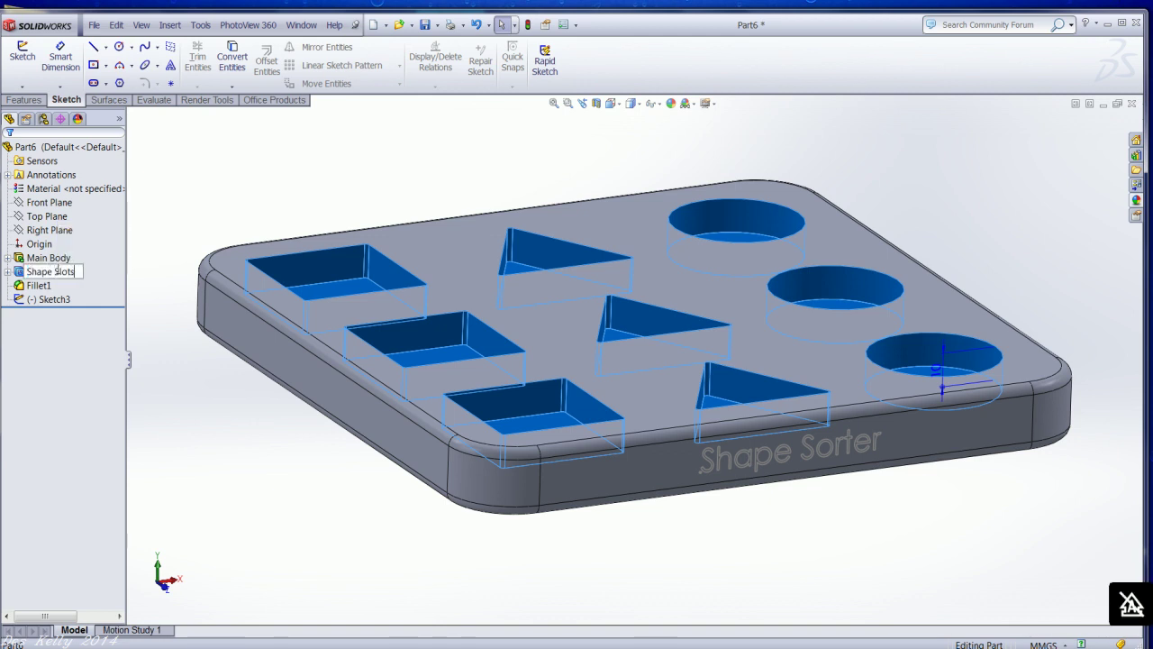
pyautogui.click(173, 180)
pyautogui.click(42, 286)
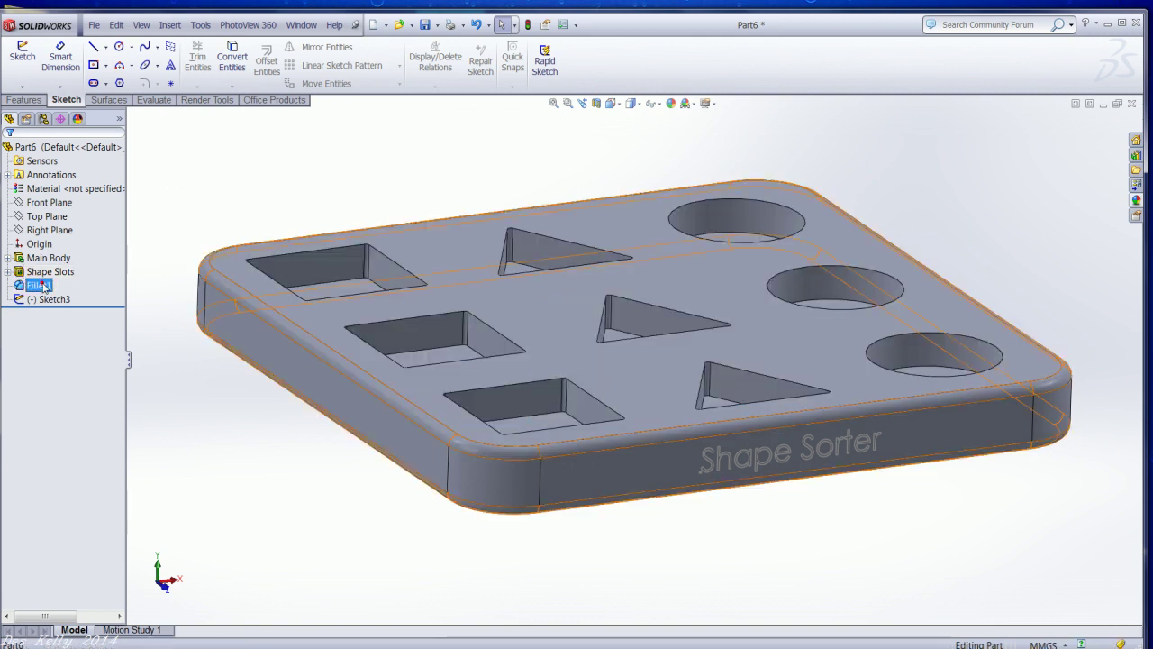
pyautogui.write('U')
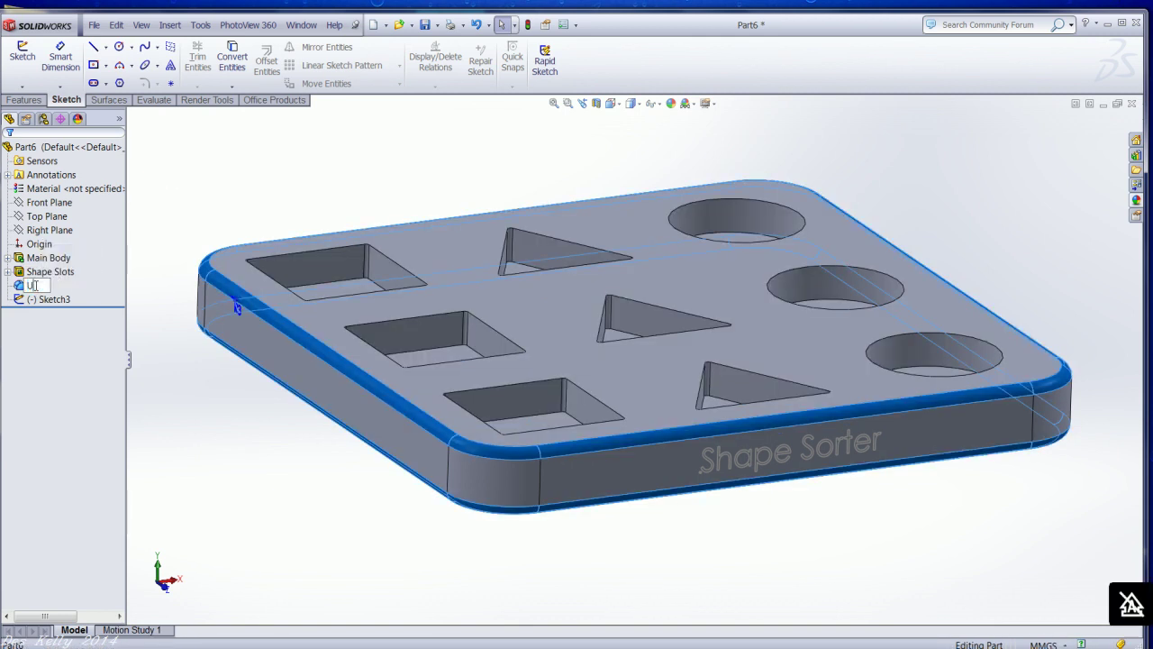
pyautogui.write('pper and Lower Fillets')
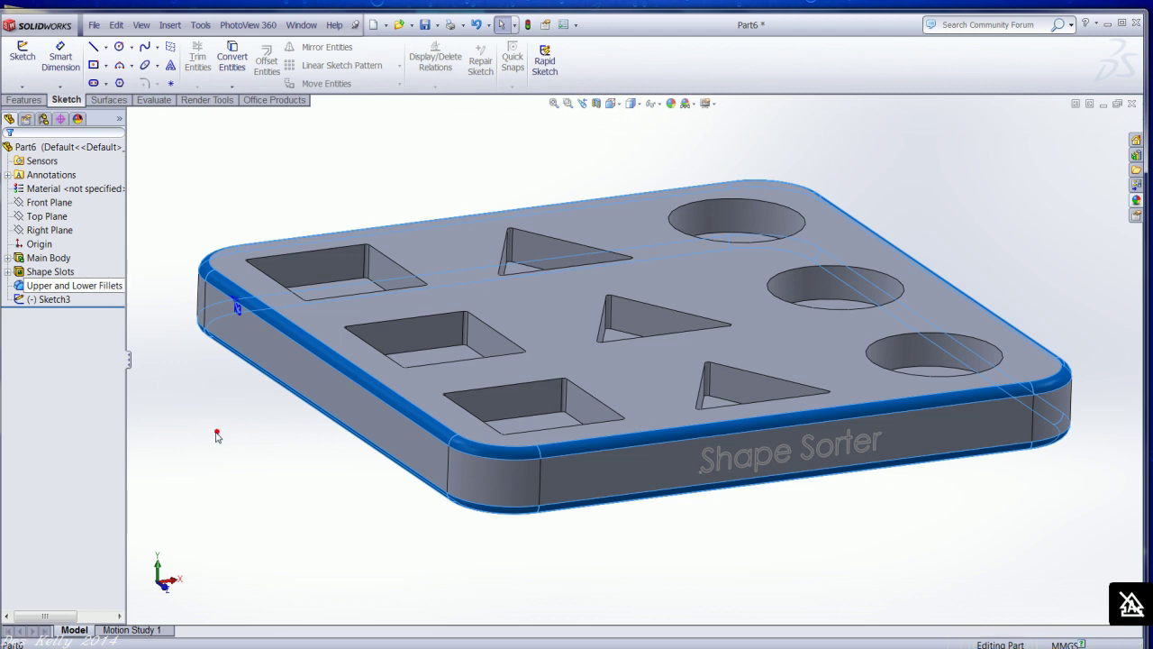
pyautogui.click(135, 393)
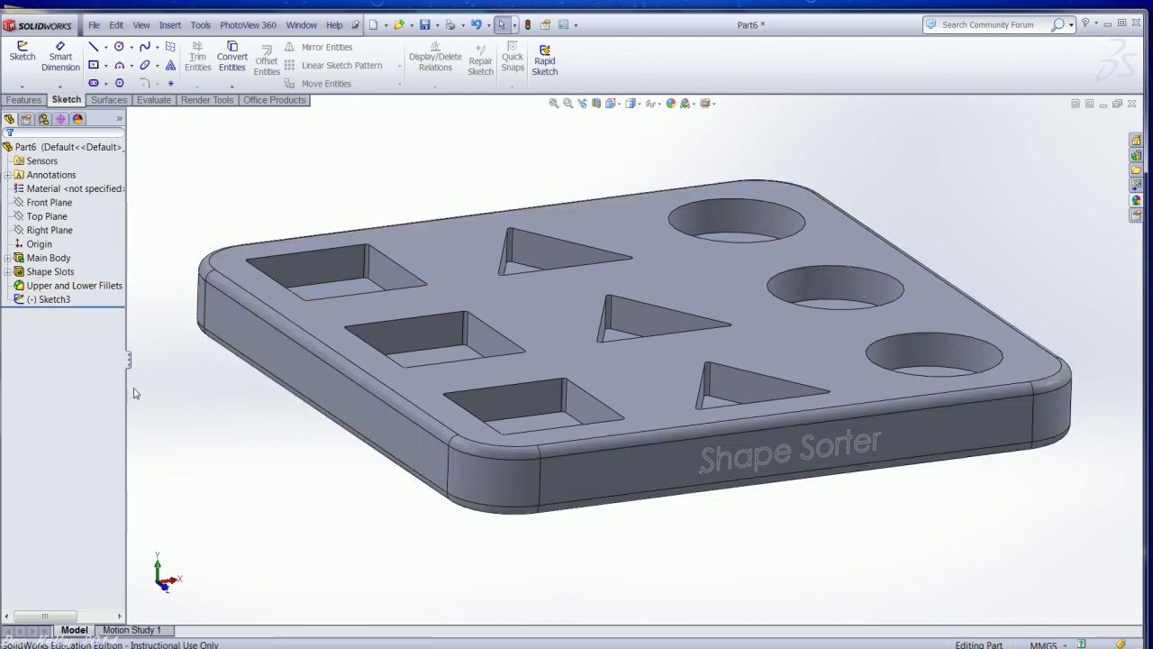
# Step: Rename Sketch3 to 'Text Sketch'
pyautogui.click(53, 301)
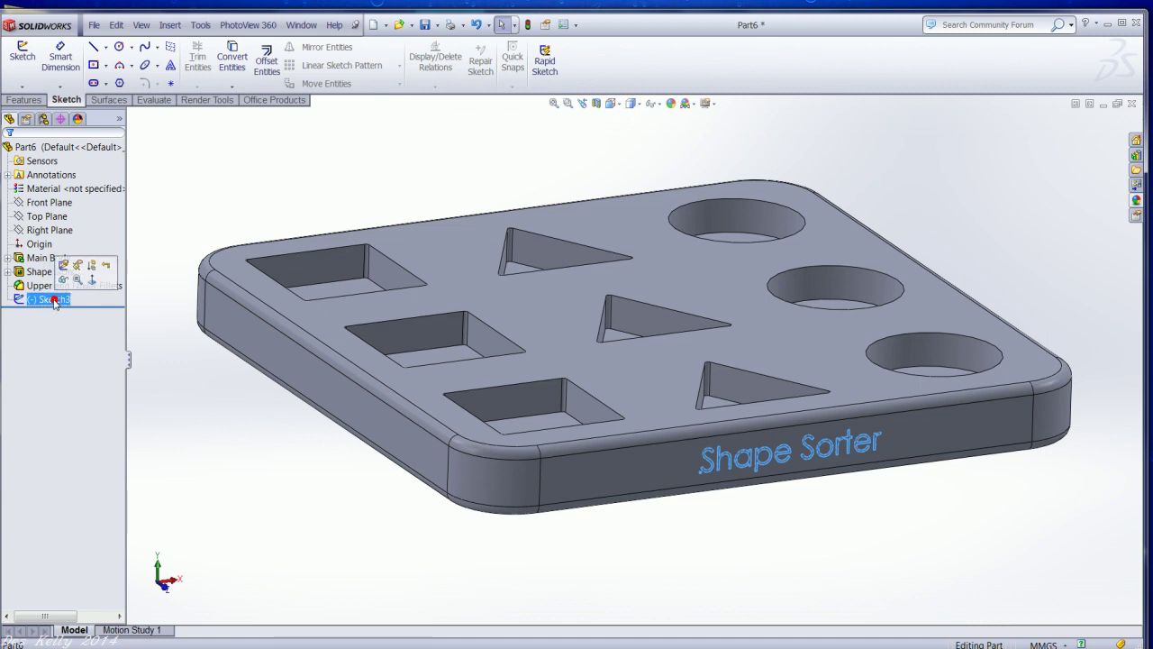
pyautogui.click(53, 300)
pyautogui.write('Text S')
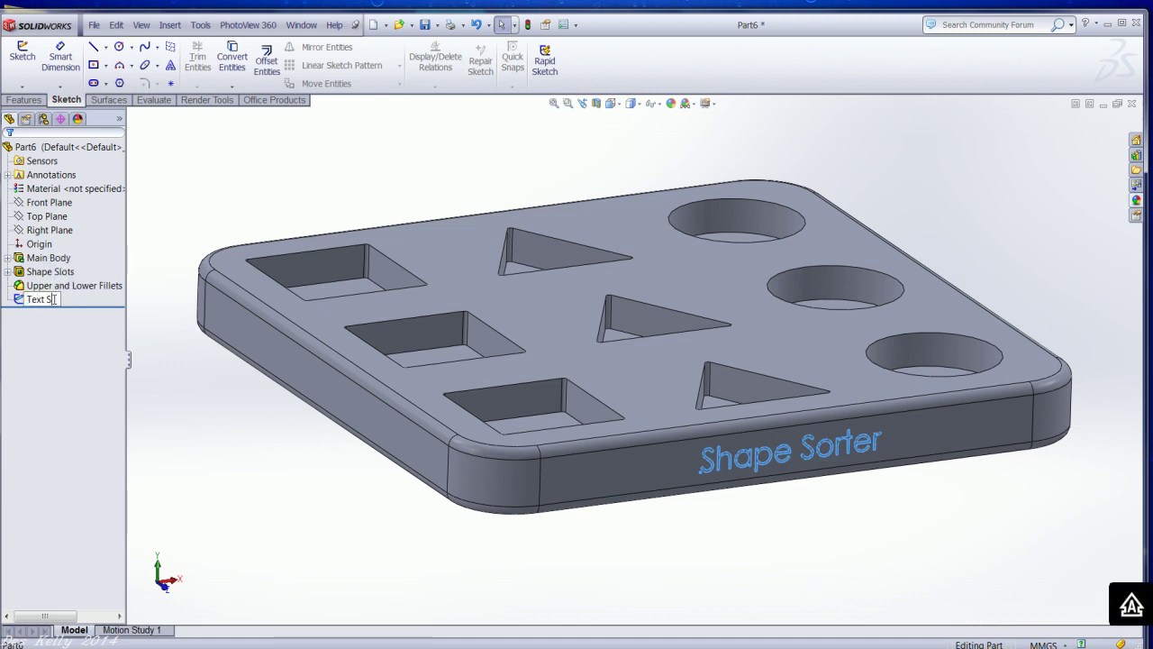
pyautogui.write('ketch')
pyautogui.click(200, 441)
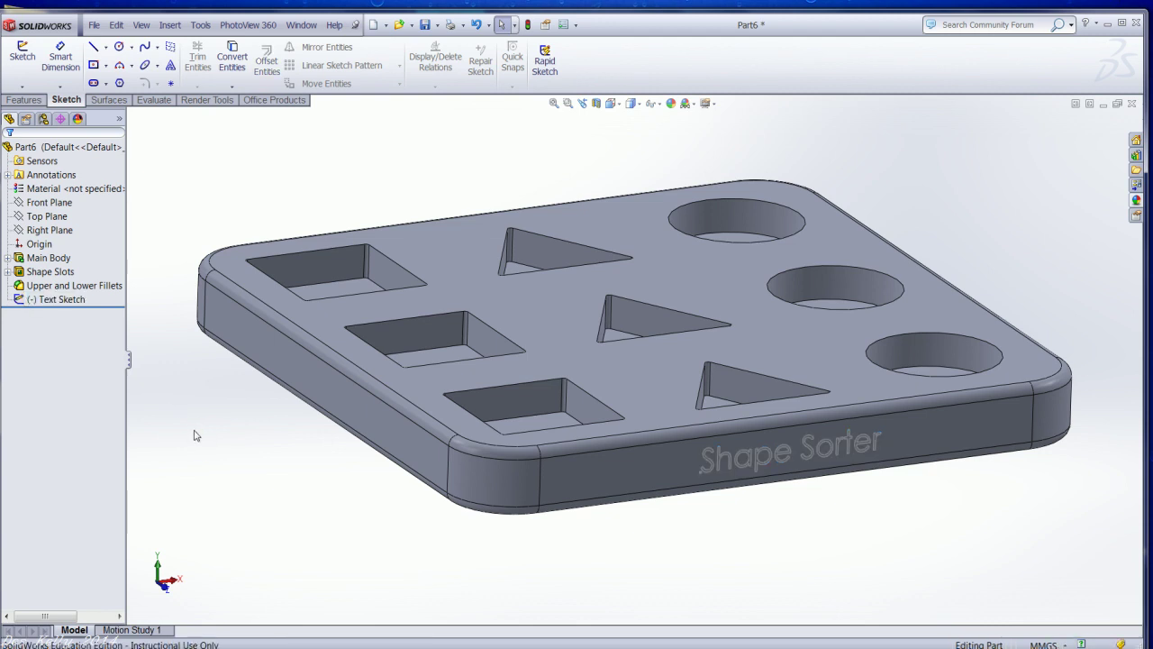
pyautogui.scroll(-3, 806, 460)
pyautogui.scroll(-3, 812, 454)
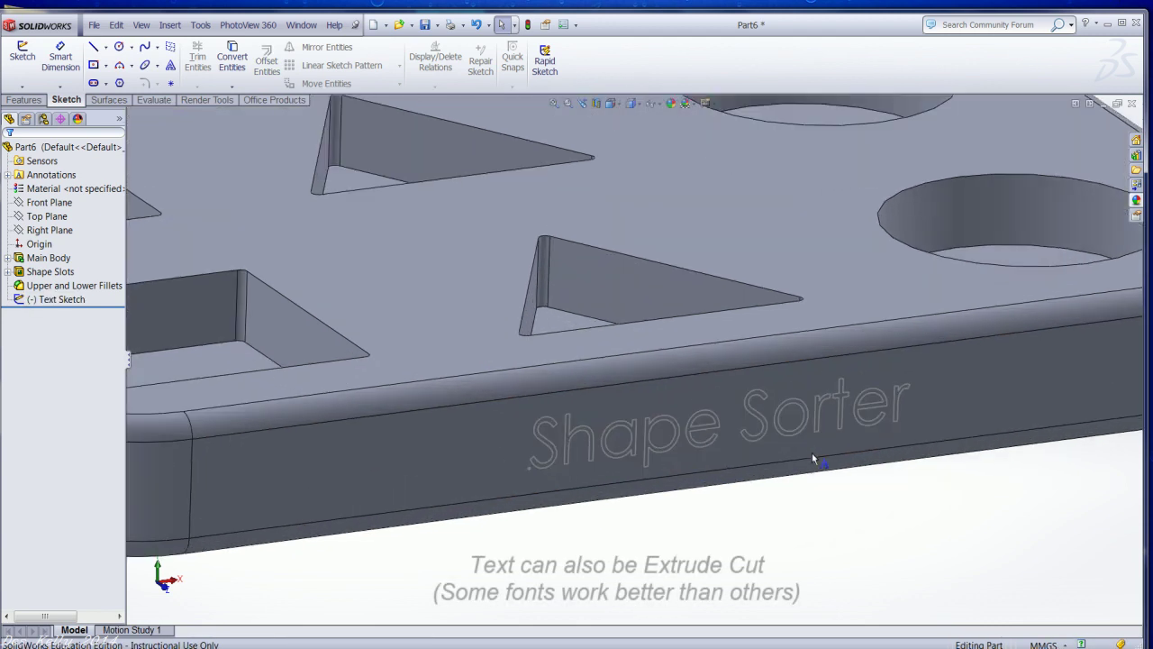
pyautogui.click(24, 100)
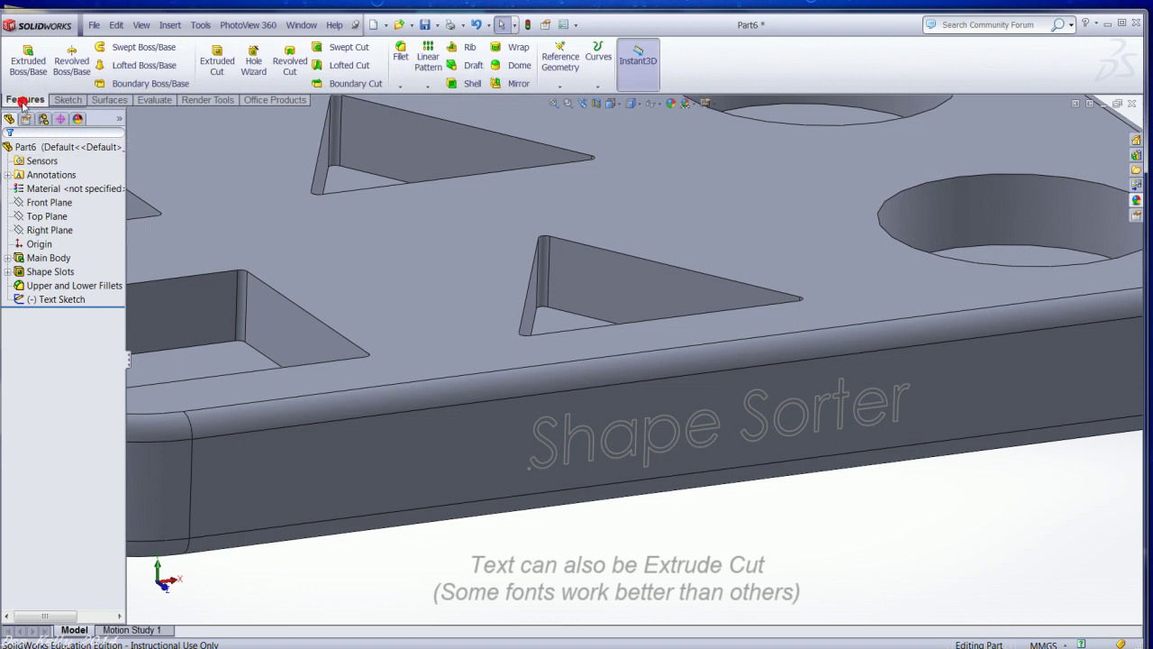
# Step: Cut-extrude the Text Sketch 0.25 mm deep into the plate's front face
pyautogui.click(217, 61)
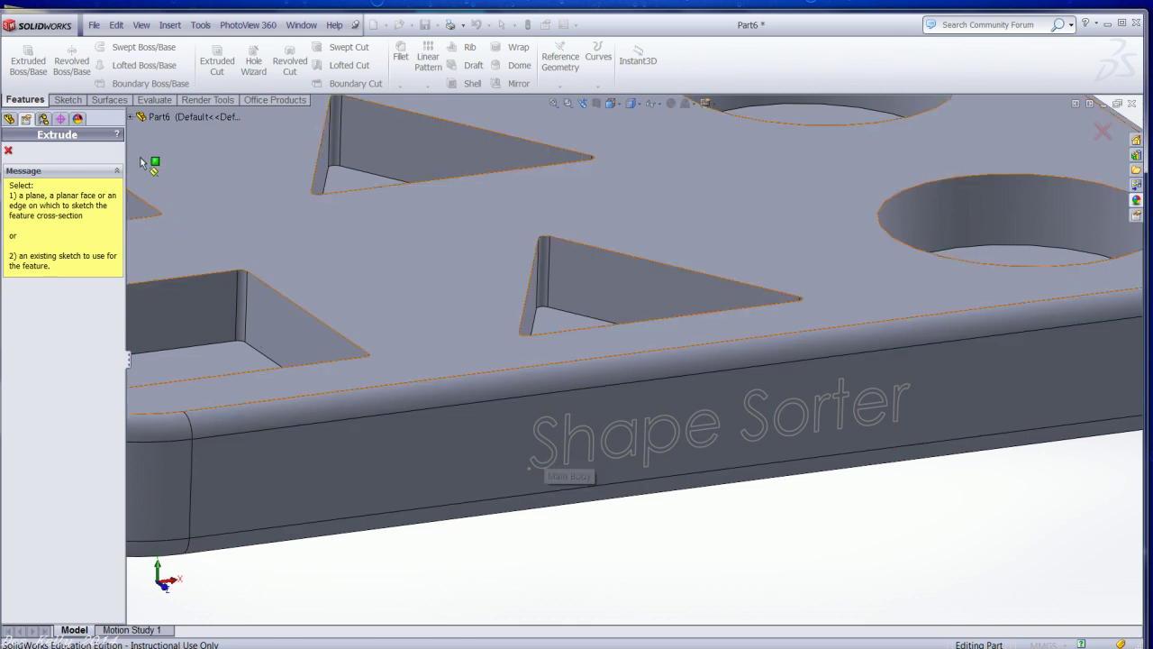
pyautogui.click(132, 118)
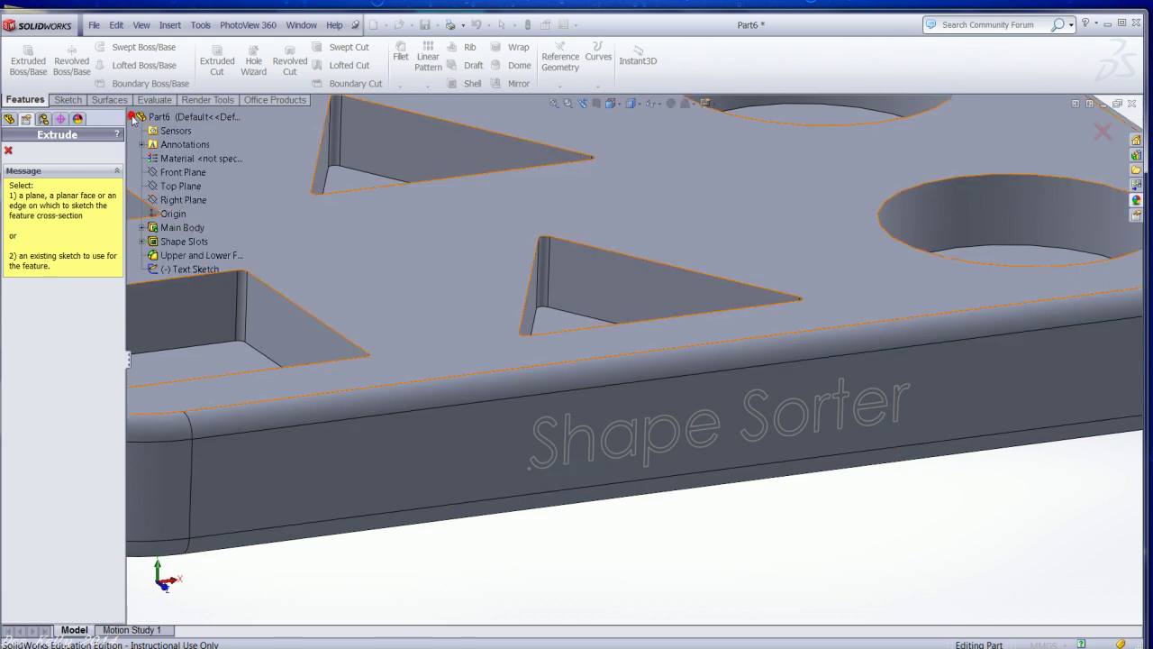
pyautogui.click(183, 270)
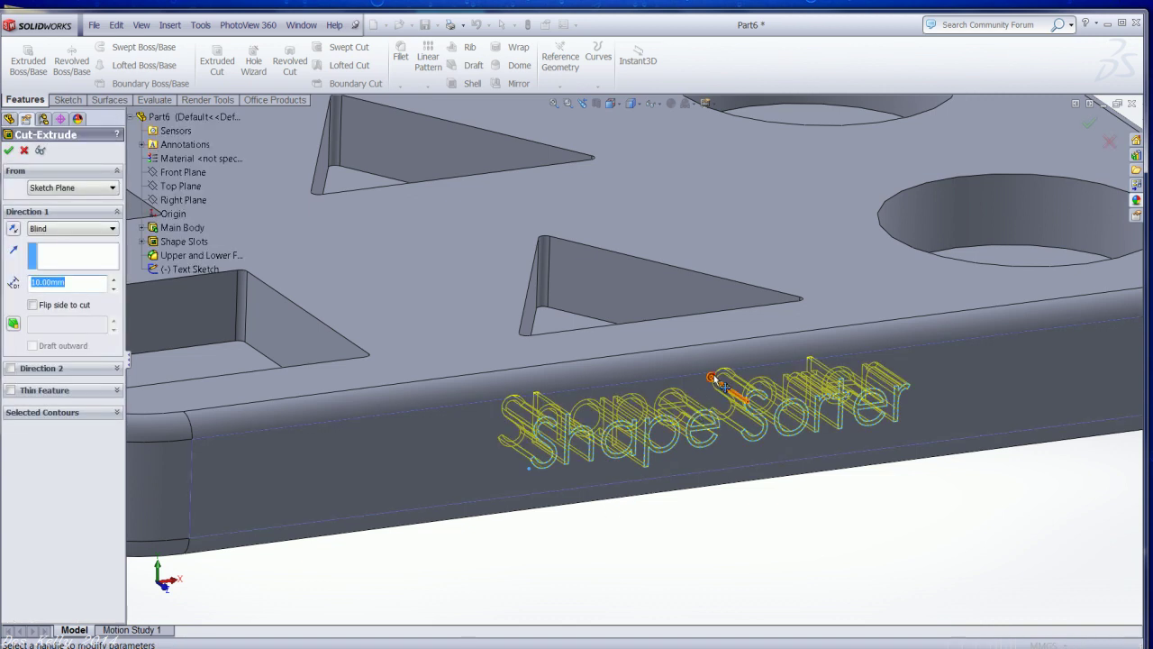
pyautogui.click(696, 373)
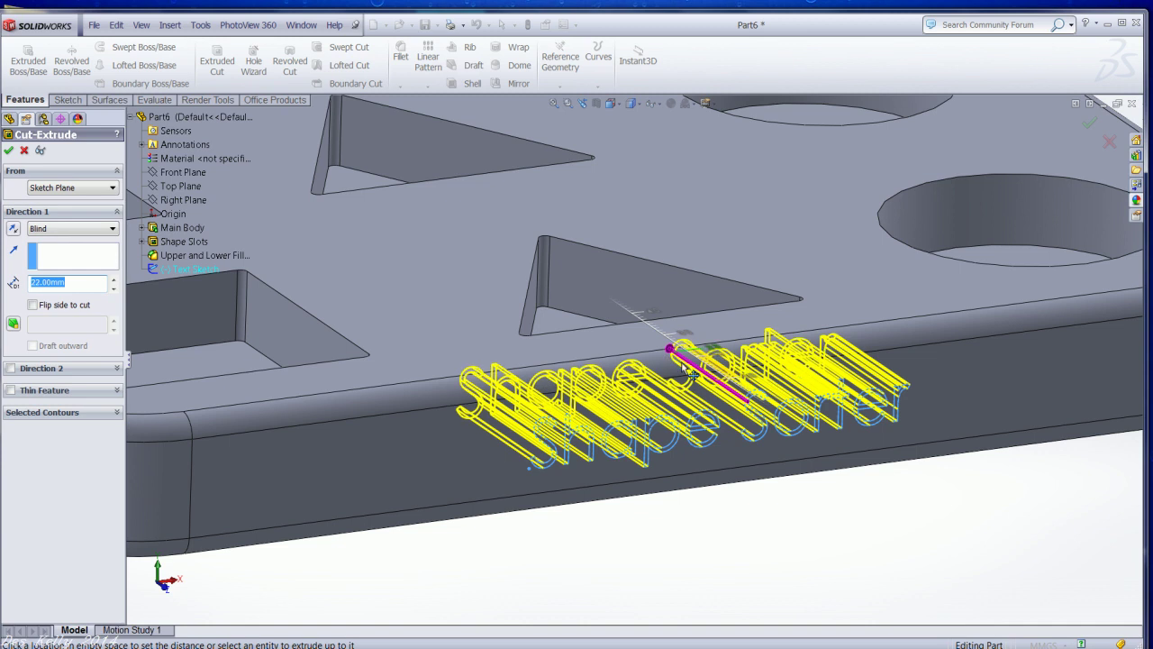
pyautogui.click(502, 399)
pyautogui.moveTo(79, 285); pyautogui.dragTo(37, 285)
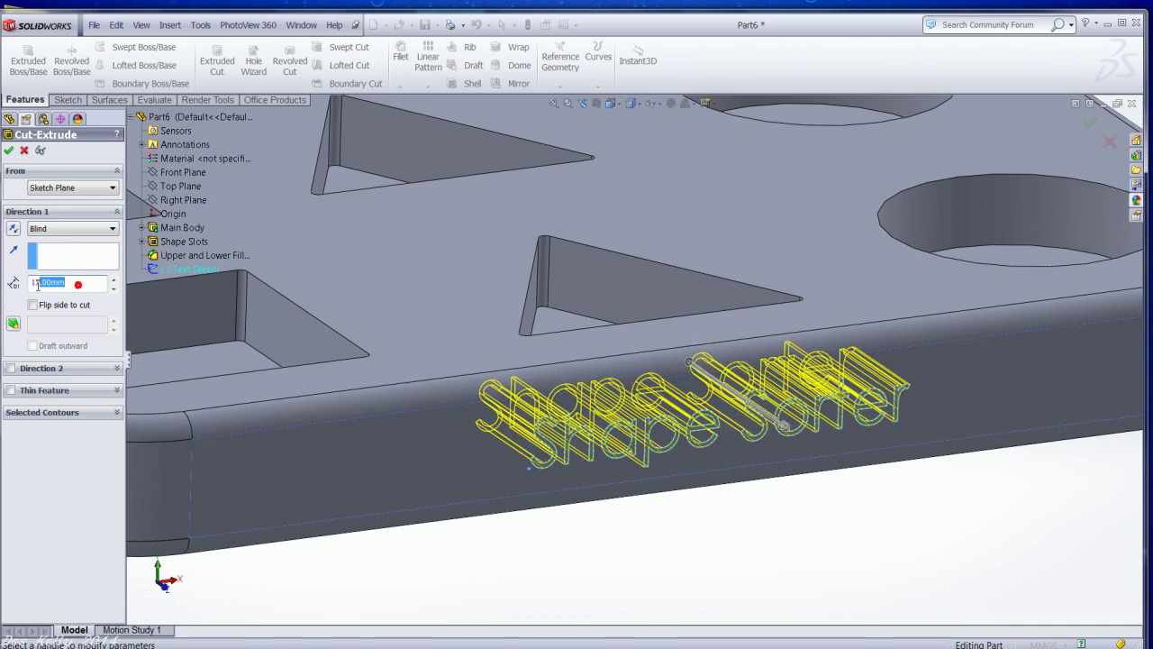
pyautogui.press('BackSpace')
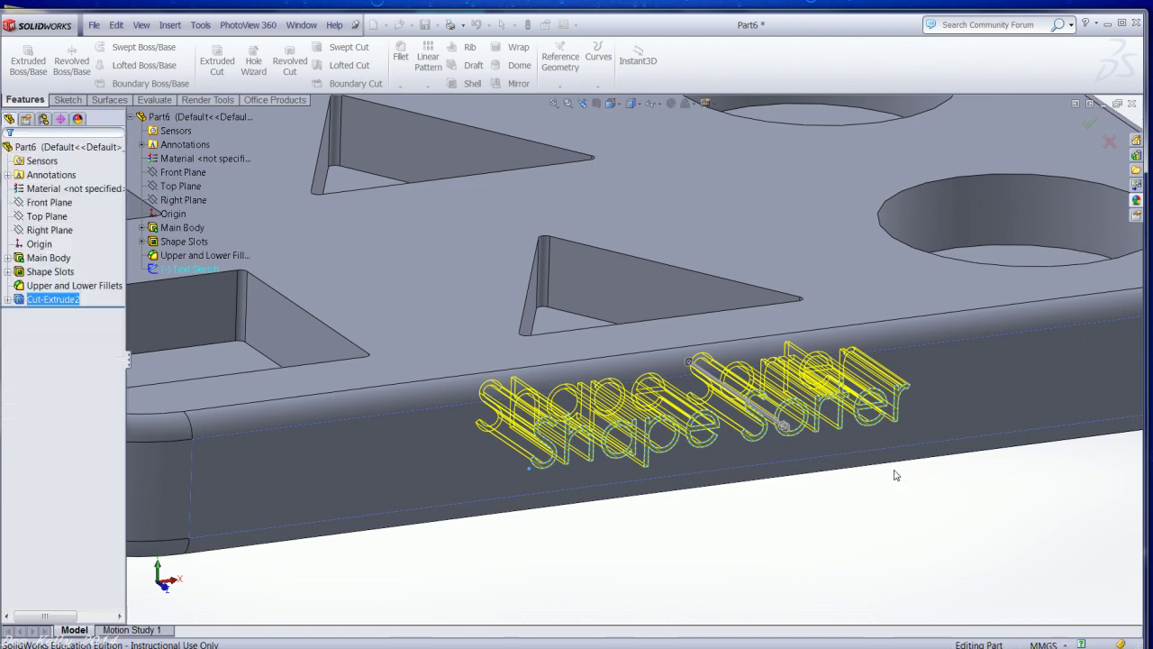
# Step: Orbit and zoom in on the engraved lettering, then zoom back out to the whole plate
pyautogui.moveTo(897, 486); pyautogui.dragTo(895, 505, button='middle')
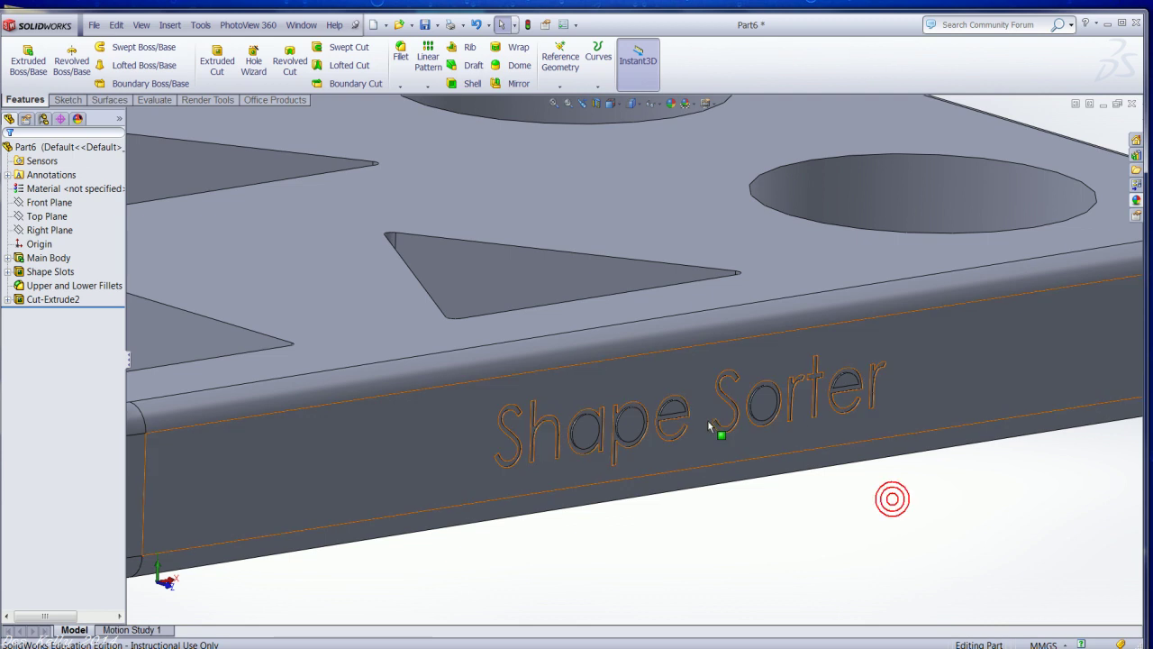
pyautogui.scroll(-3, 707, 422)
pyautogui.scroll(3, 706, 422)
pyautogui.scroll(2, 706, 422)
pyautogui.scroll(1, 705, 420)
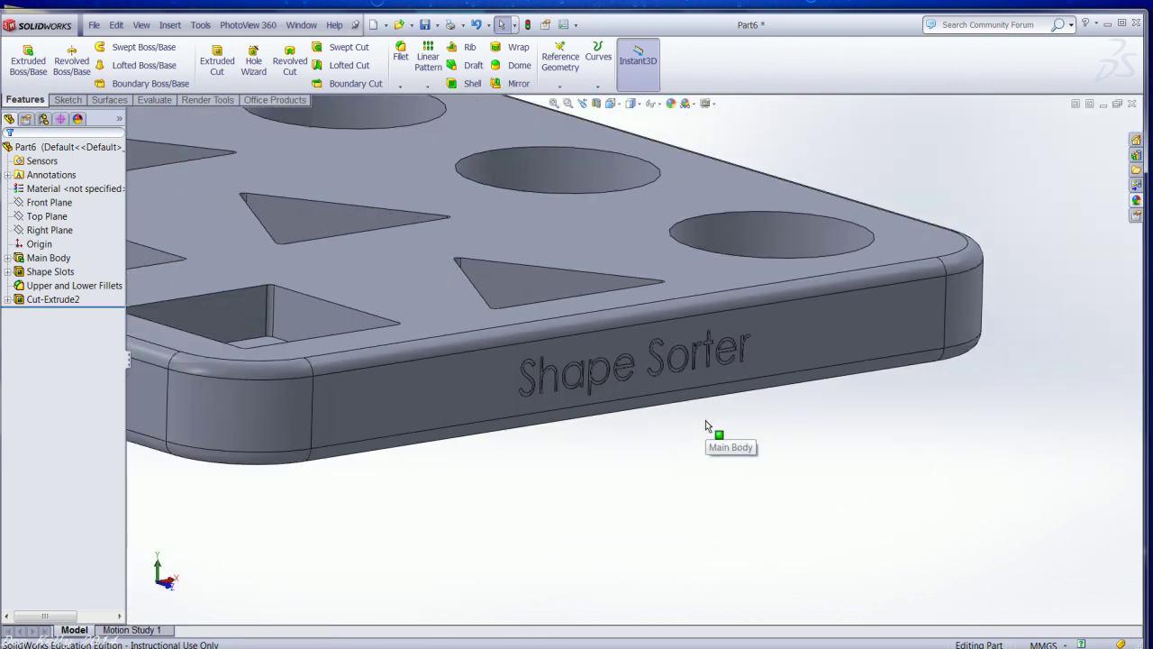
pyautogui.scroll(2, 701, 417)
pyautogui.scroll(2, 696, 413)
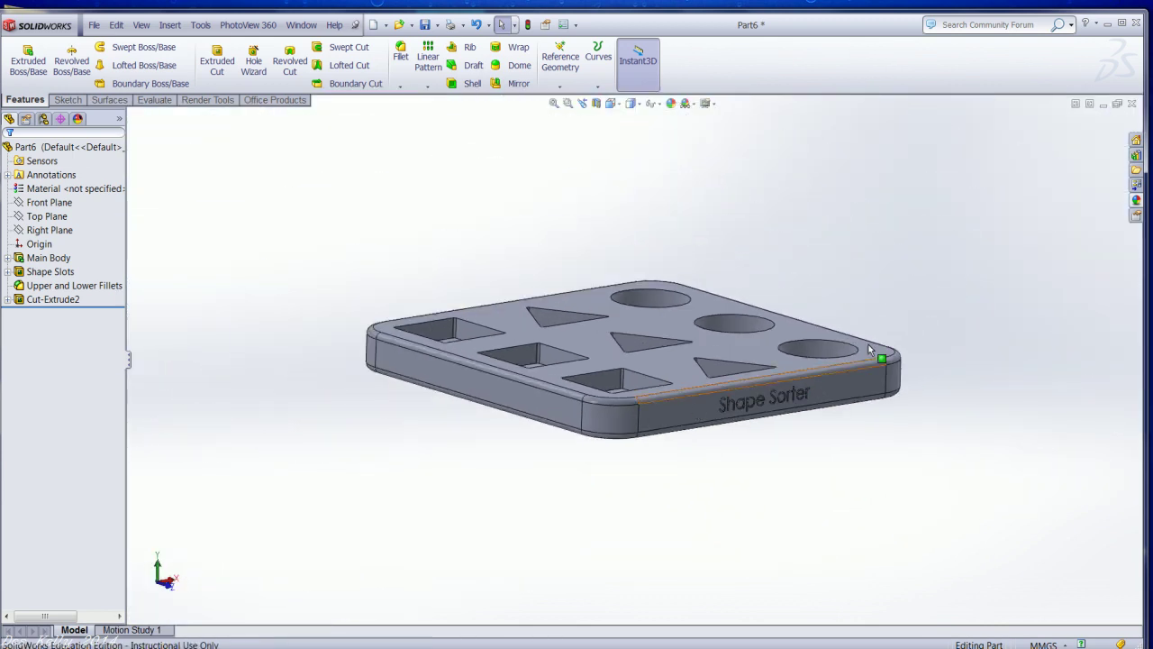
# Step: Browse the appearance library to the Patterned Composite wood appearances
pyautogui.click(1136, 200)
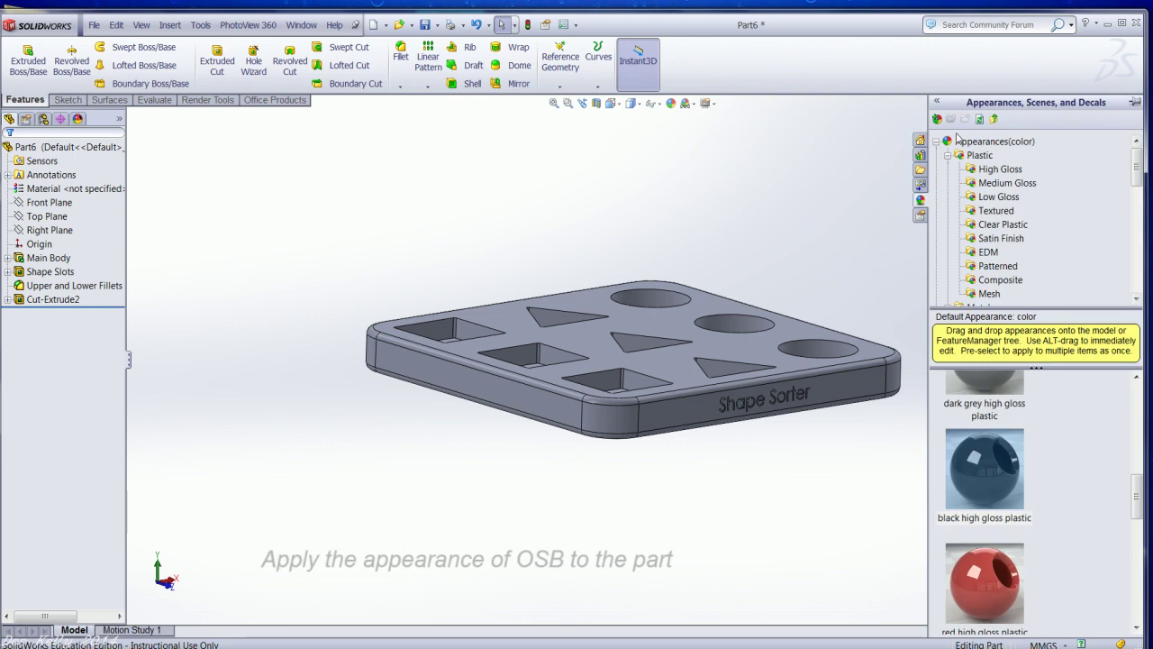
pyautogui.click(937, 141)
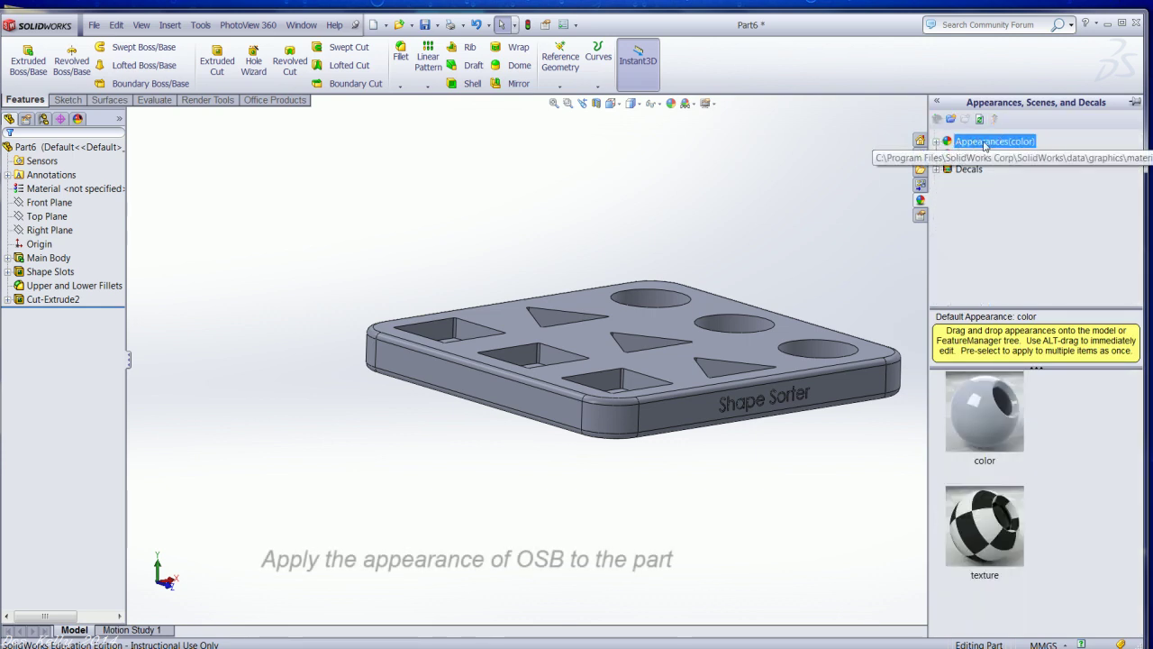
pyautogui.click(936, 141)
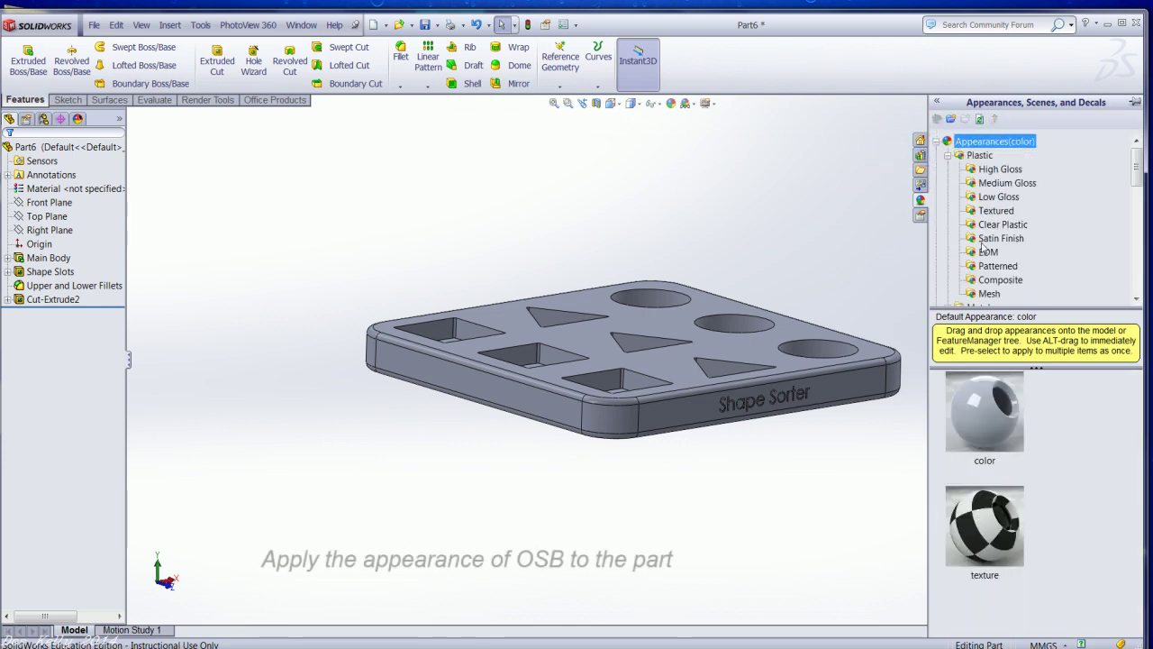
pyautogui.scroll(-1, 984, 249)
pyautogui.scroll(-1, 982, 248)
pyautogui.scroll(-1, 982, 248)
pyautogui.scroll(-1, 982, 248)
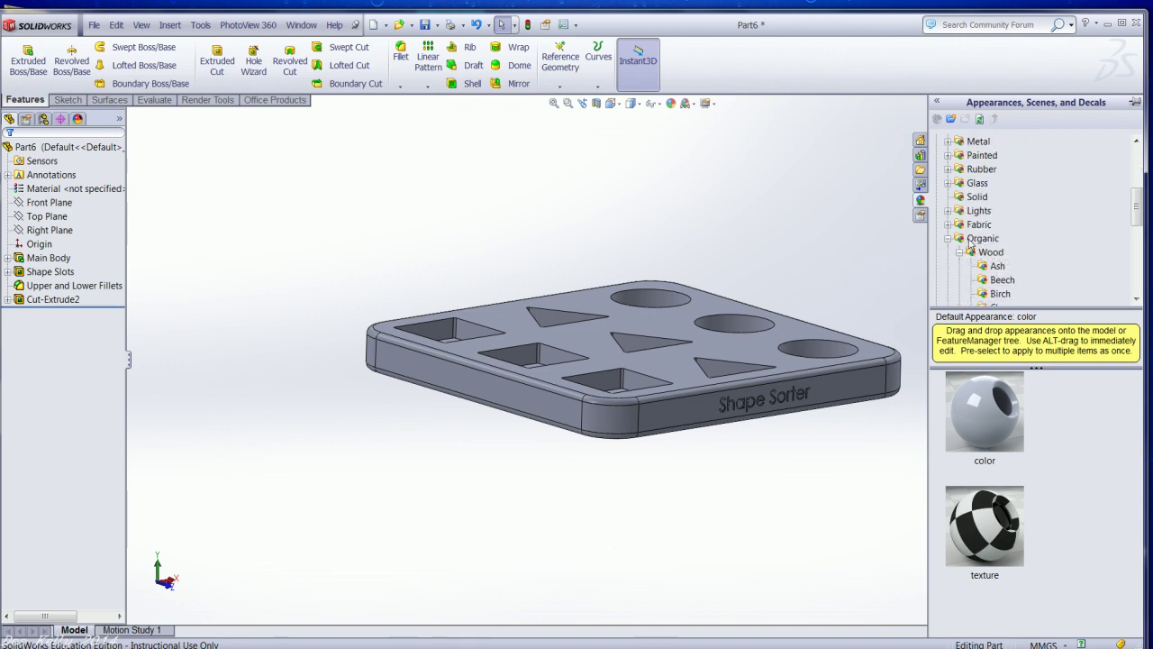
pyautogui.scroll(-1, 1007, 252)
pyautogui.scroll(-1, 1007, 253)
pyautogui.scroll(-2, 1018, 261)
pyautogui.scroll(-1, 1036, 270)
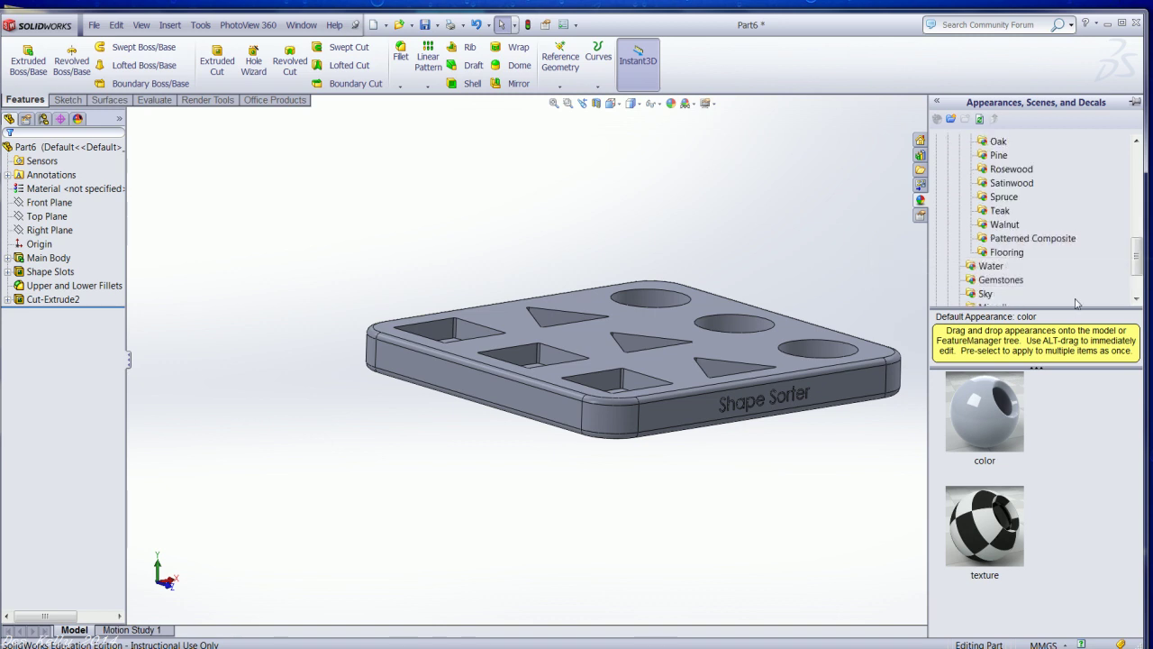
pyautogui.click(1036, 240)
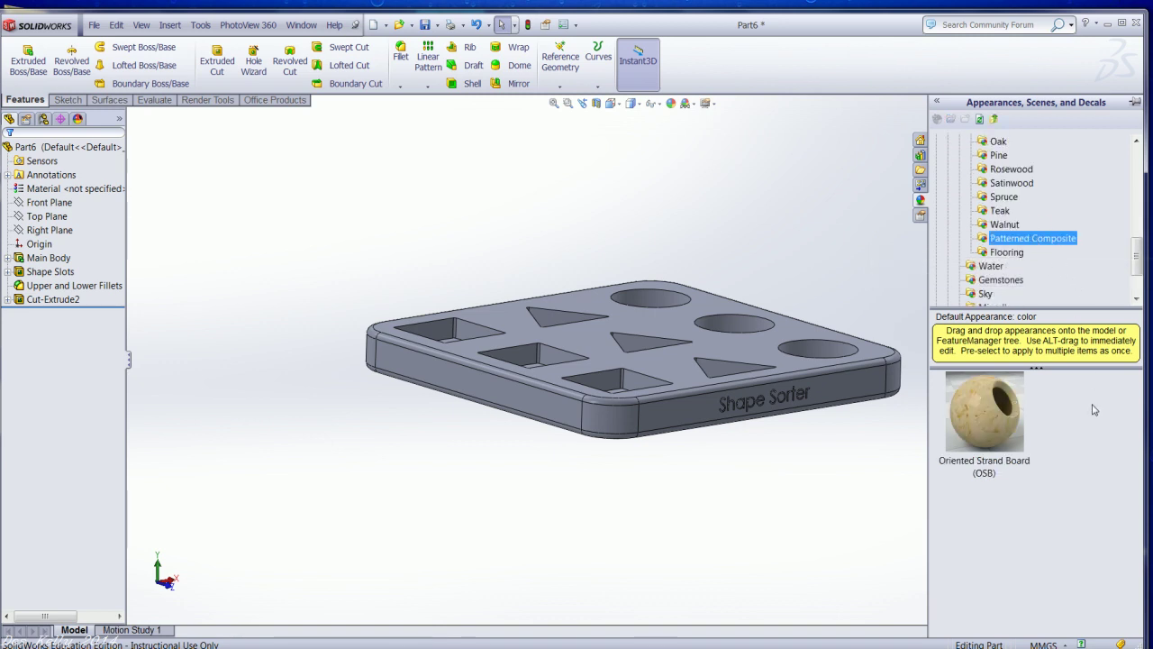
# Step: Apply the Oriented Strand Board (OSB) appearance to the plate's main body
pyautogui.moveTo(999, 412); pyautogui.dragTo(768, 349)
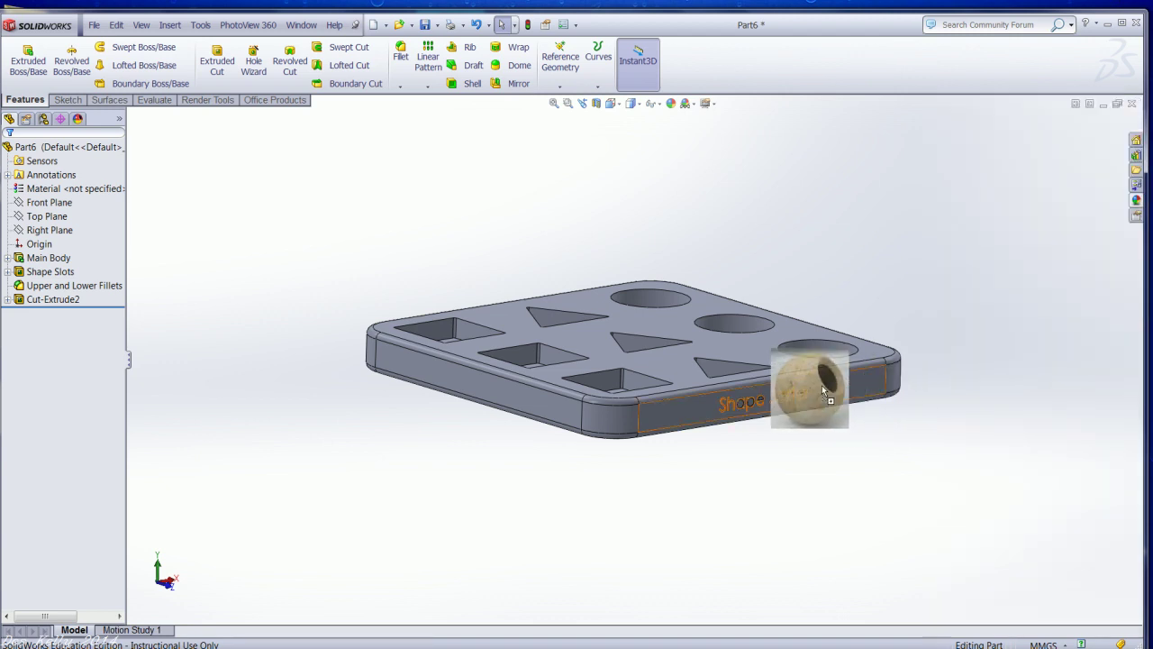
pyautogui.click(766, 350)
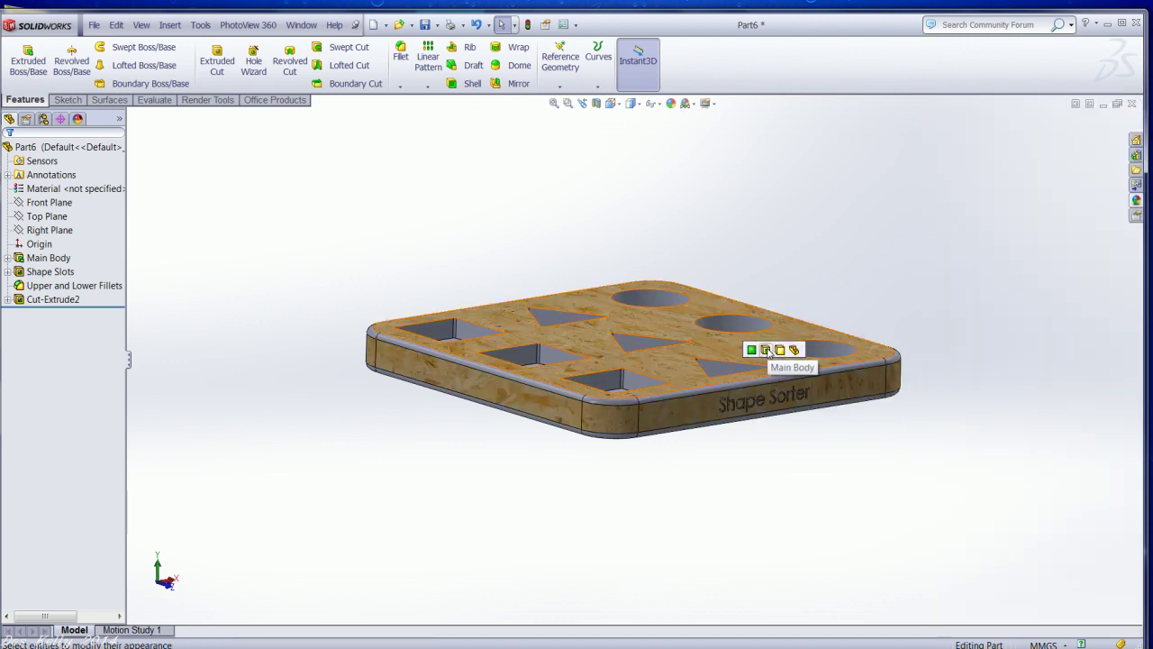
pyautogui.click(767, 352)
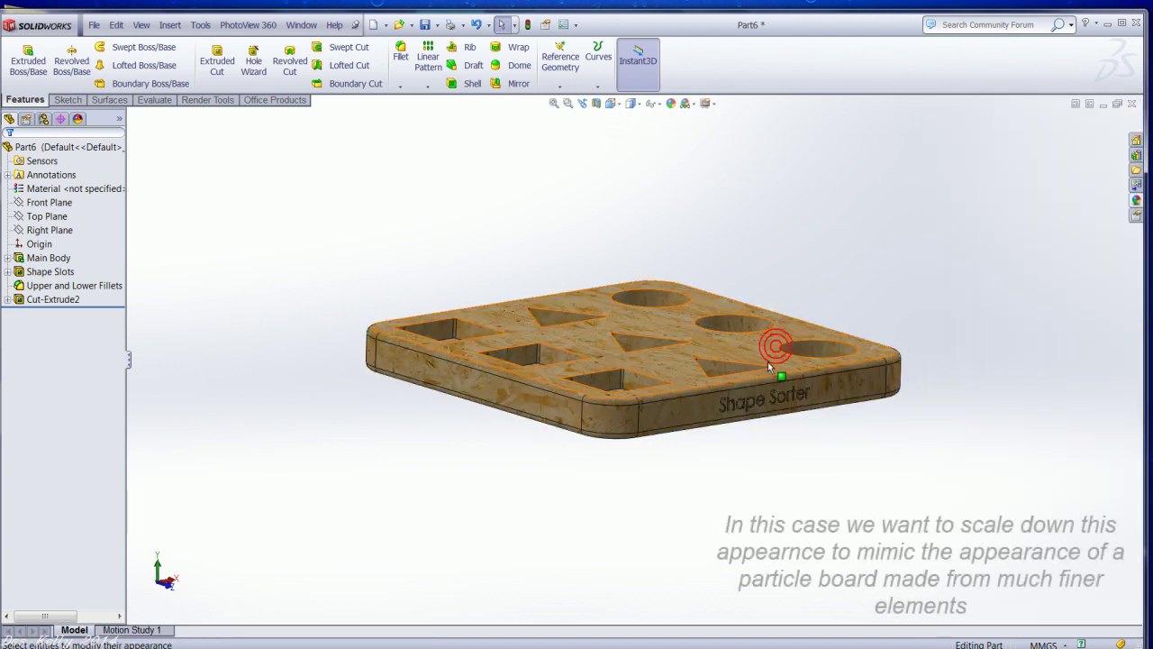
pyautogui.moveTo(768, 361); pyautogui.dragTo(714, 365, button='middle')
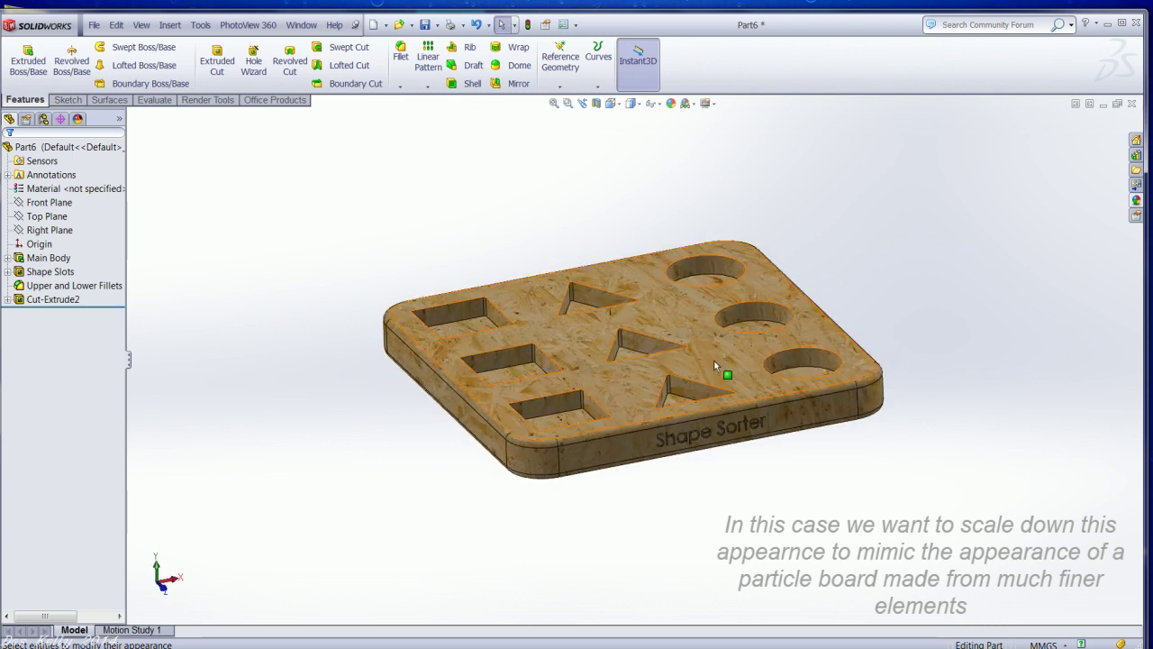
pyautogui.scroll(-5, 715, 364)
pyautogui.scroll(3, 708, 354)
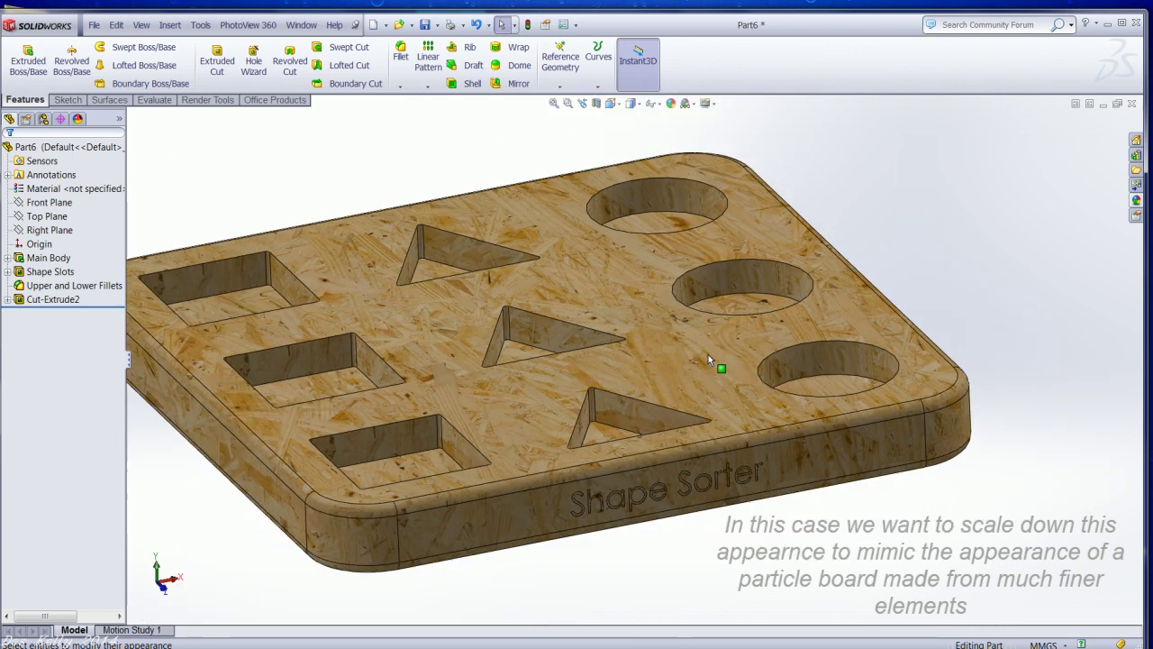
pyautogui.scroll(1, 708, 354)
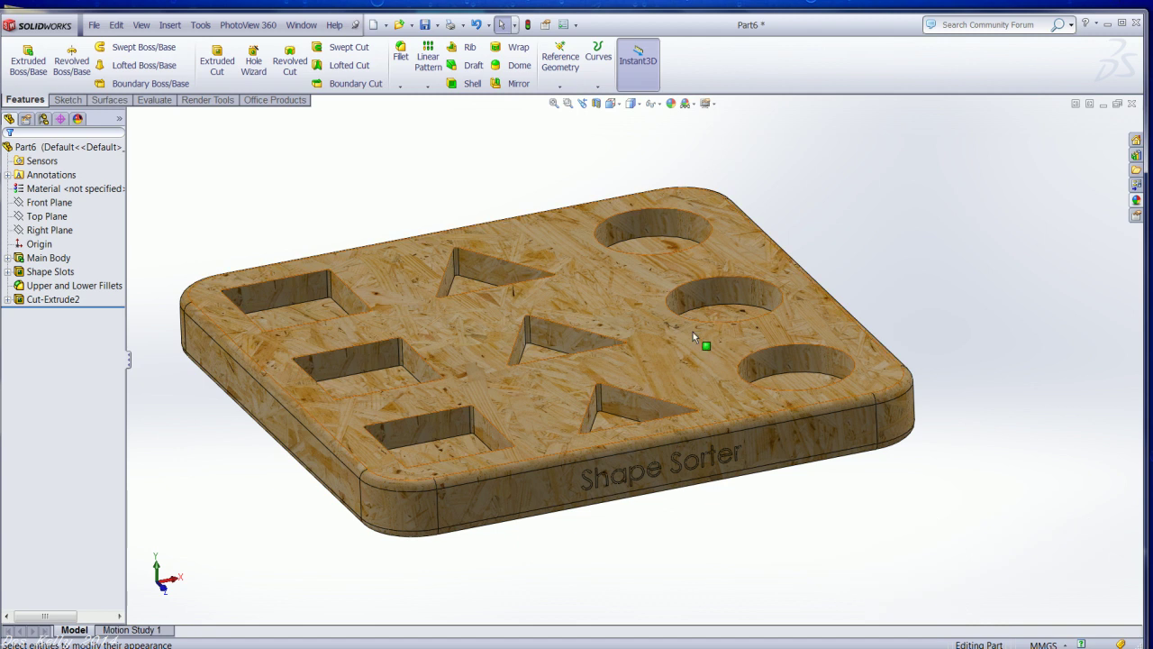
pyautogui.click(677, 348)
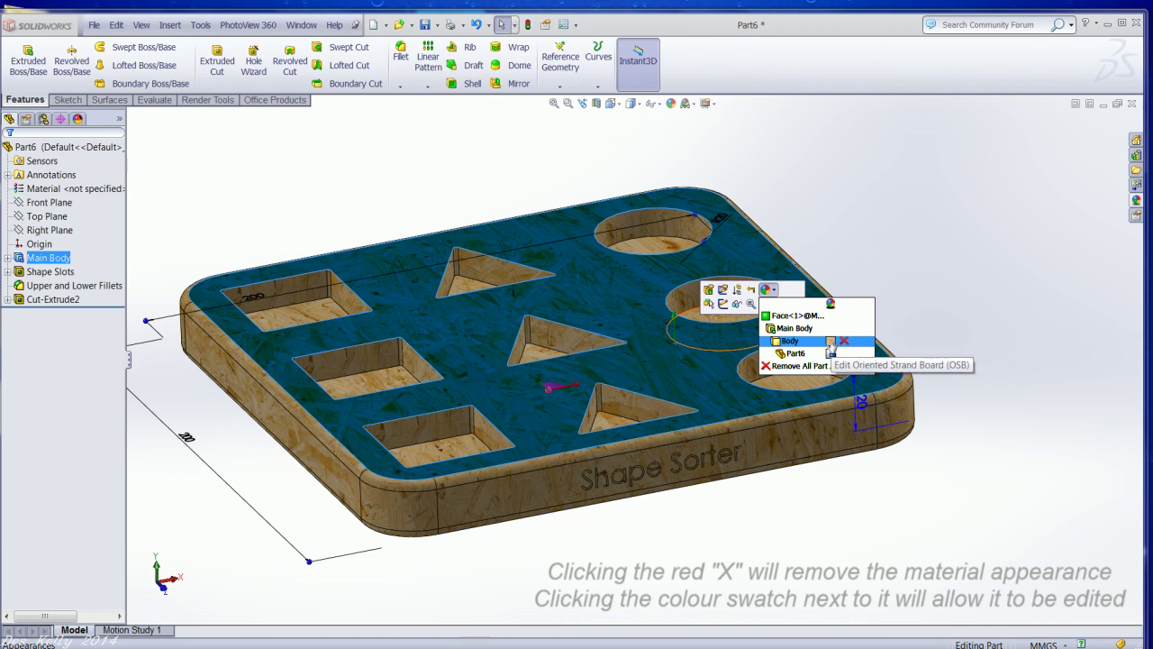
# Step: Shrink the OSB texture mapping box for a much finer grain and accept the edit
pyautogui.click(831, 342)
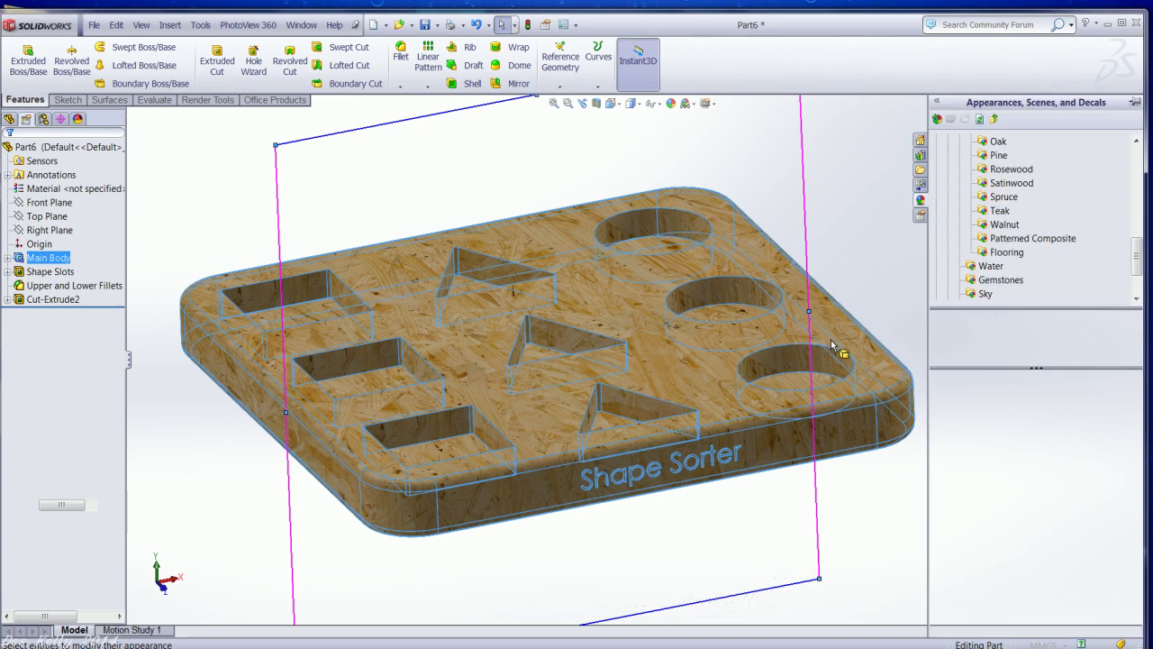
pyautogui.moveTo(818, 577)
pyautogui.mouseDown()
pyautogui.moveTo(811, 541)
pyautogui.moveTo(694, 376)
pyautogui.moveTo(625, 348)
pyautogui.moveTo(571, 355)
pyautogui.mouseUp()
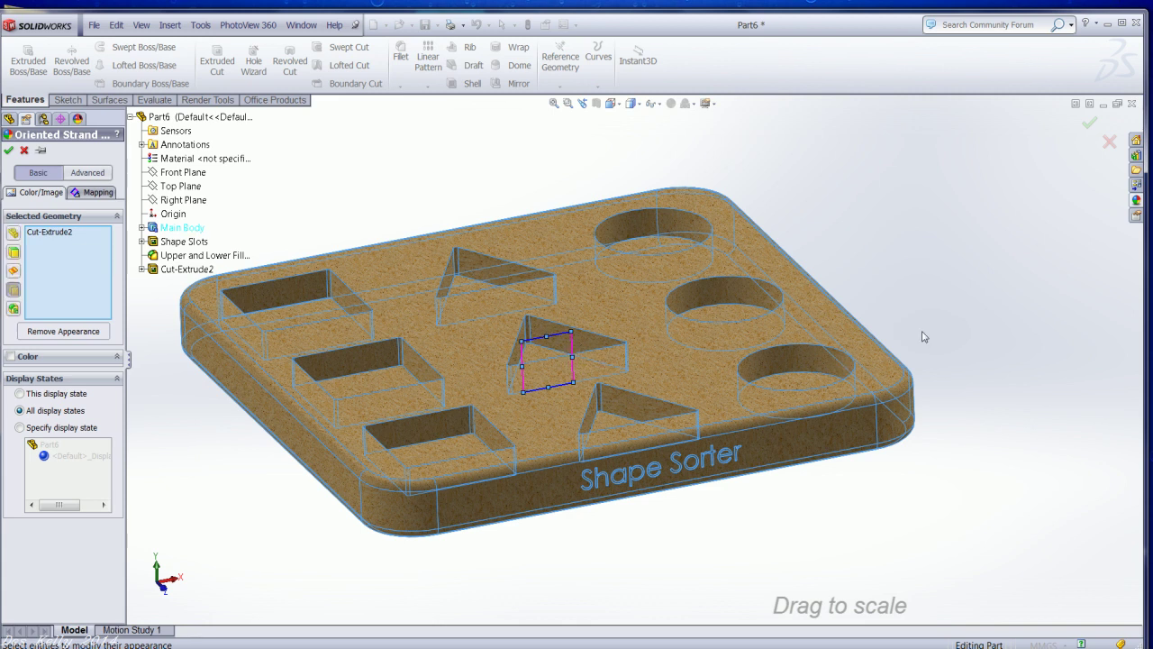
pyautogui.click(1090, 124)
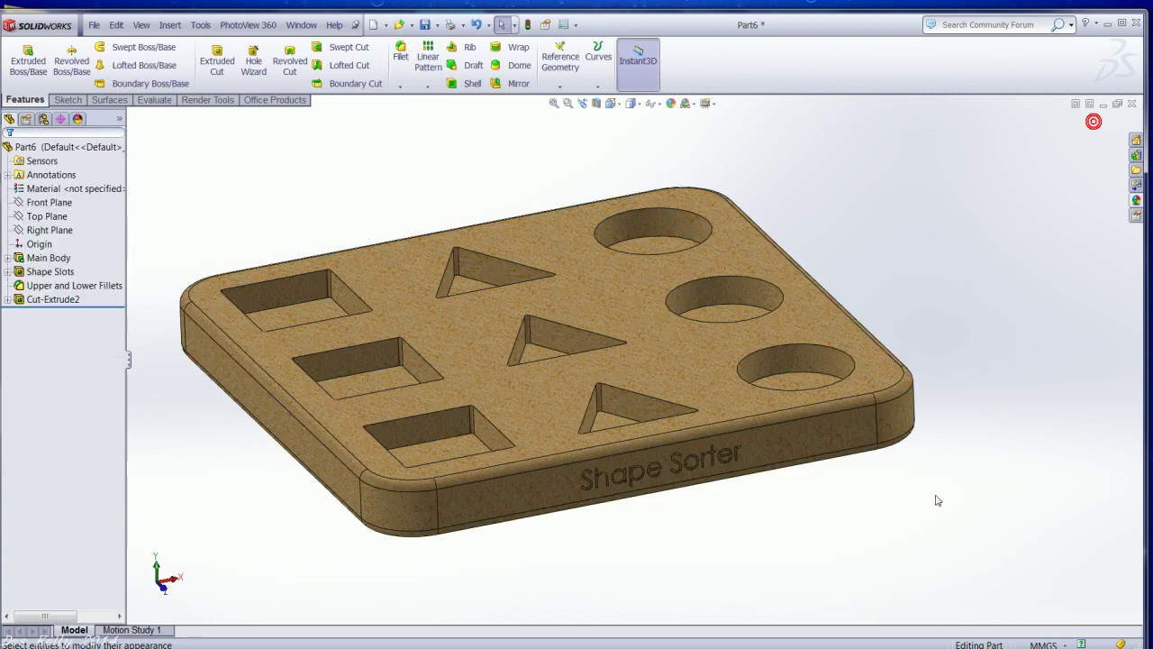
# Step: Apply black high gloss plastic to the Shape Sorter lettering cut feature
pyautogui.scroll(-3, 668, 470)
pyautogui.scroll(-3, 676, 445)
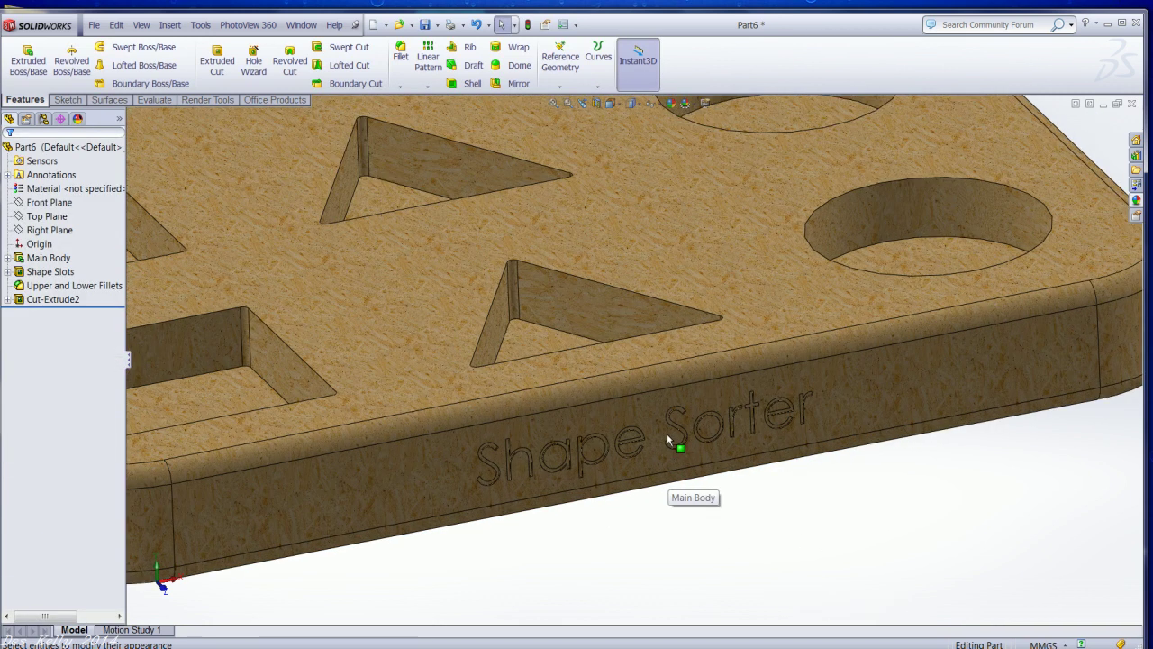
pyautogui.scroll(-3, 678, 444)
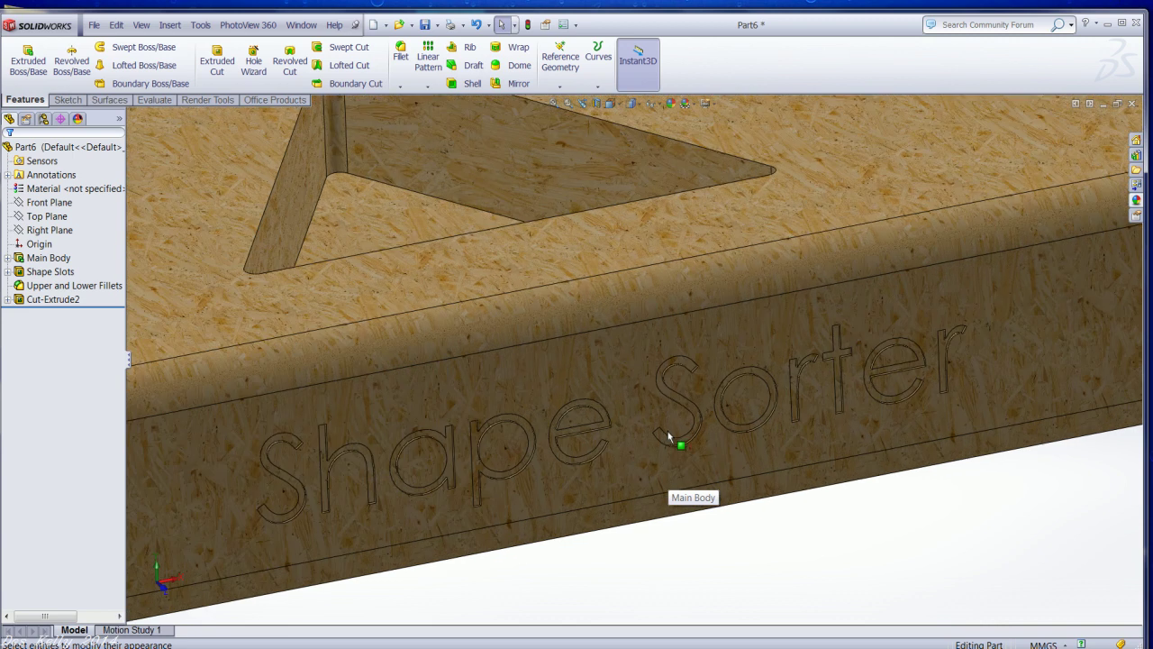
pyautogui.click(1138, 200)
pyautogui.scroll(3, 1008, 189)
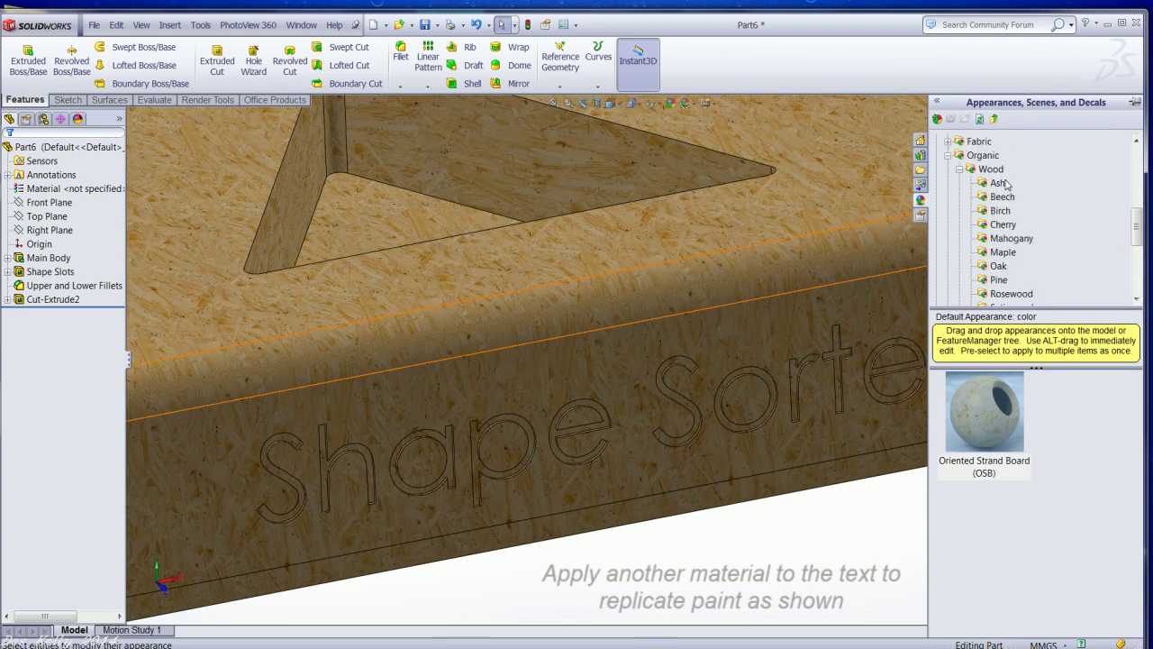
pyautogui.scroll(5, 1007, 185)
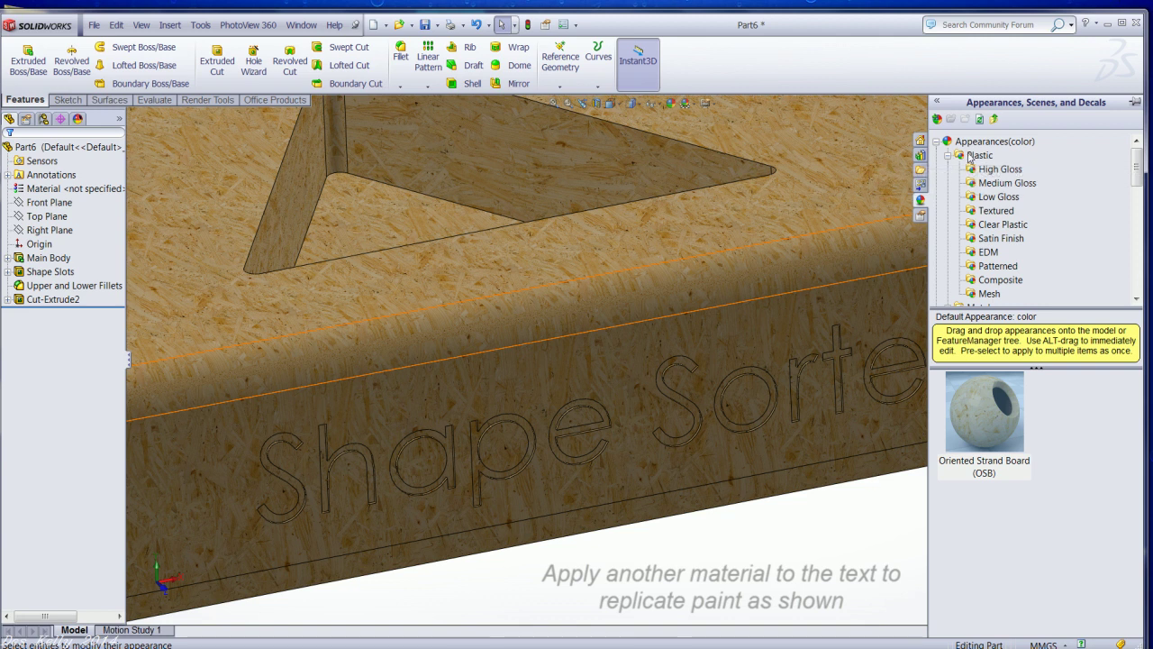
pyautogui.click(1000, 169)
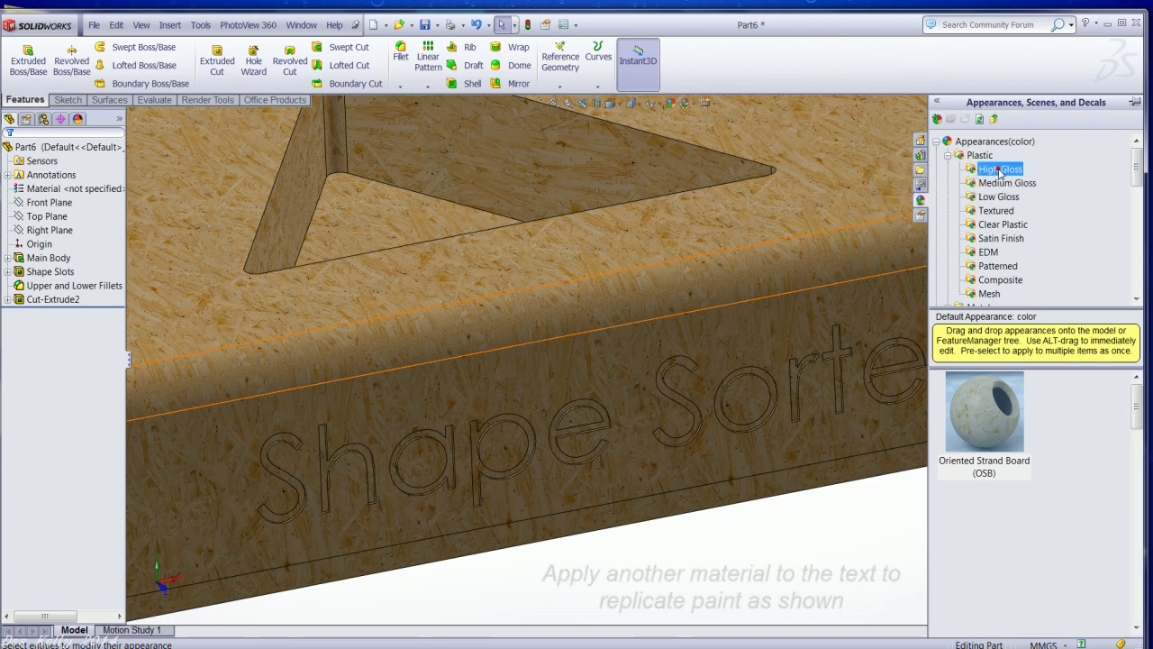
pyautogui.scroll(-3, 1004, 446)
pyautogui.scroll(-2, 1001, 460)
pyautogui.scroll(2, 1000, 464)
pyautogui.moveTo(997, 466); pyautogui.dragTo(612, 430)
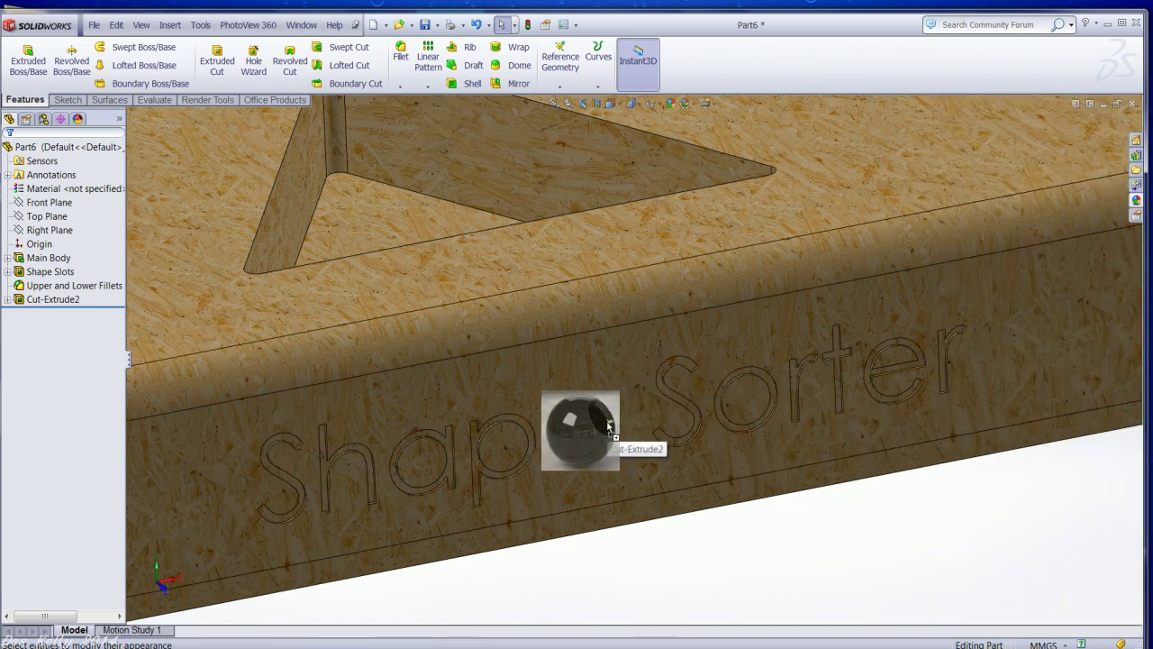
pyautogui.moveTo(613, 431); pyautogui.dragTo(610, 426)
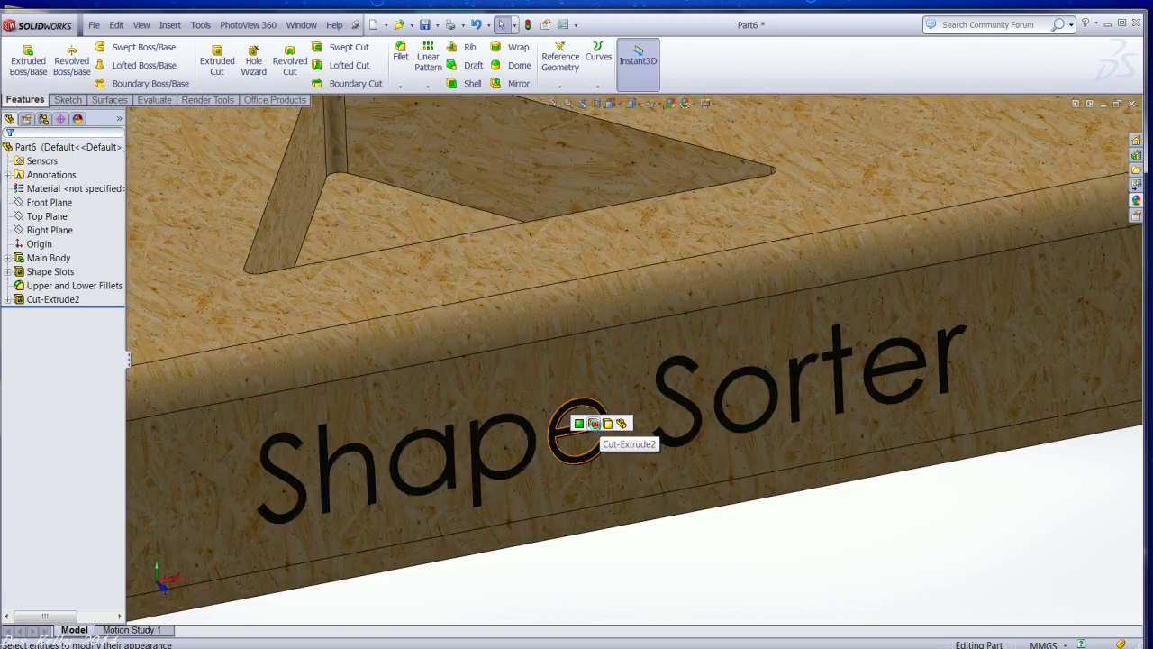
pyautogui.click(594, 423)
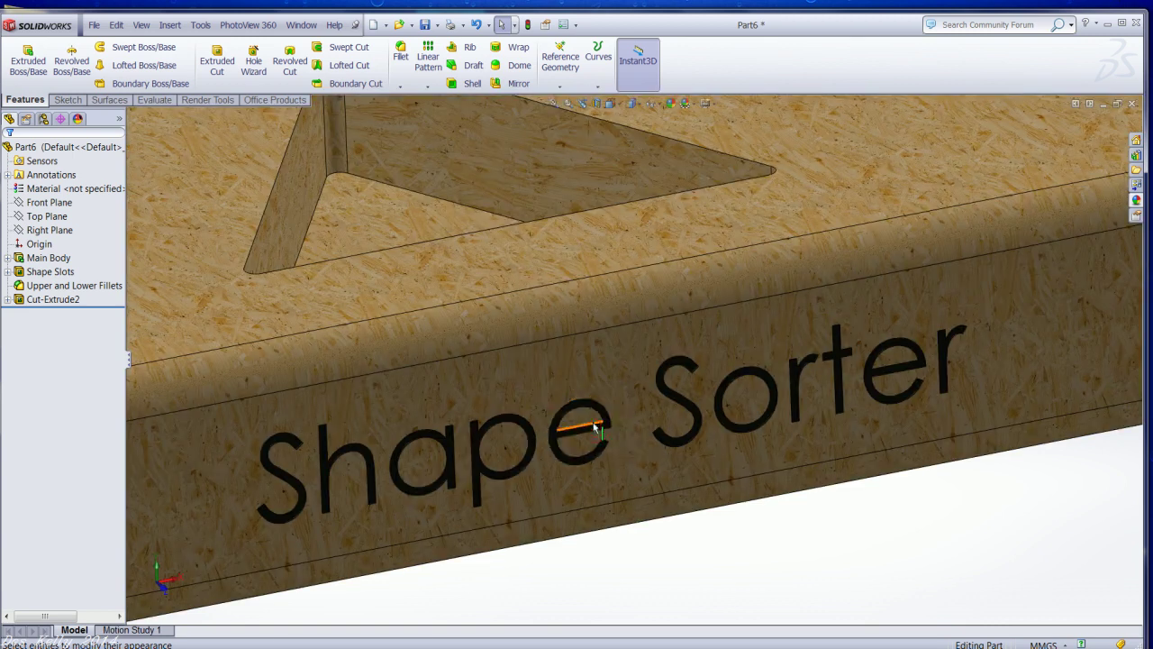
# Step: Show the whole plate in Shaded display style, turned to face the lettering
pyautogui.press('f')
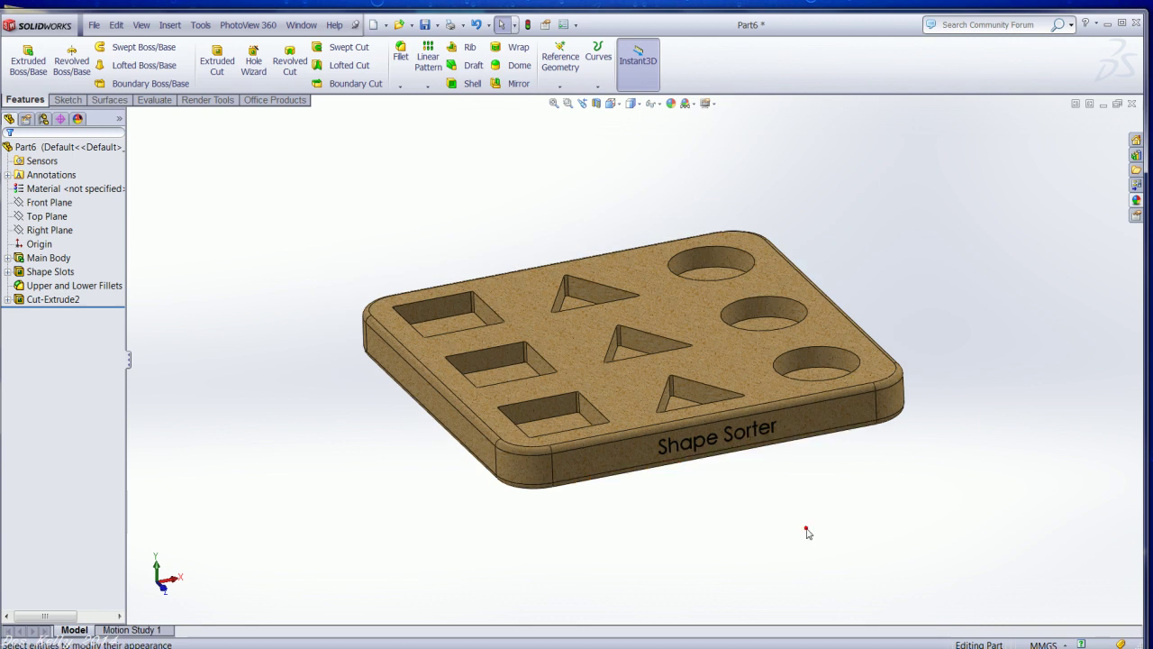
pyautogui.click(639, 104)
pyautogui.click(632, 150)
pyautogui.moveTo(698, 388); pyautogui.dragTo(670, 488, button='middle')
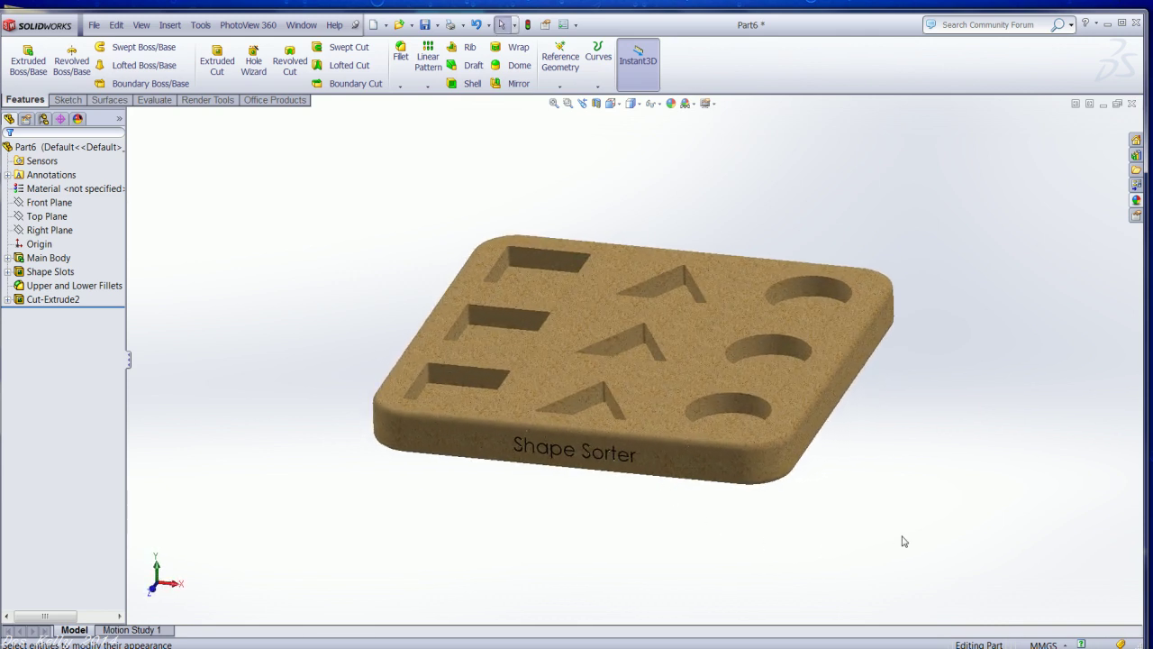